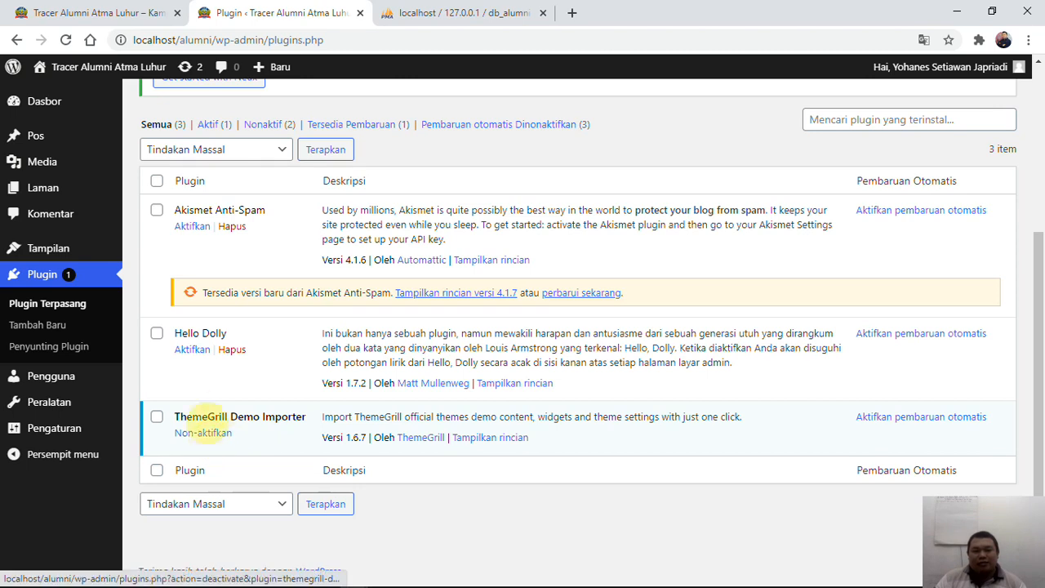
Step: Open the page for adding new plugins and search for "lightbox"
{"action": "mouse_move", "coordinate": [97, 259]}
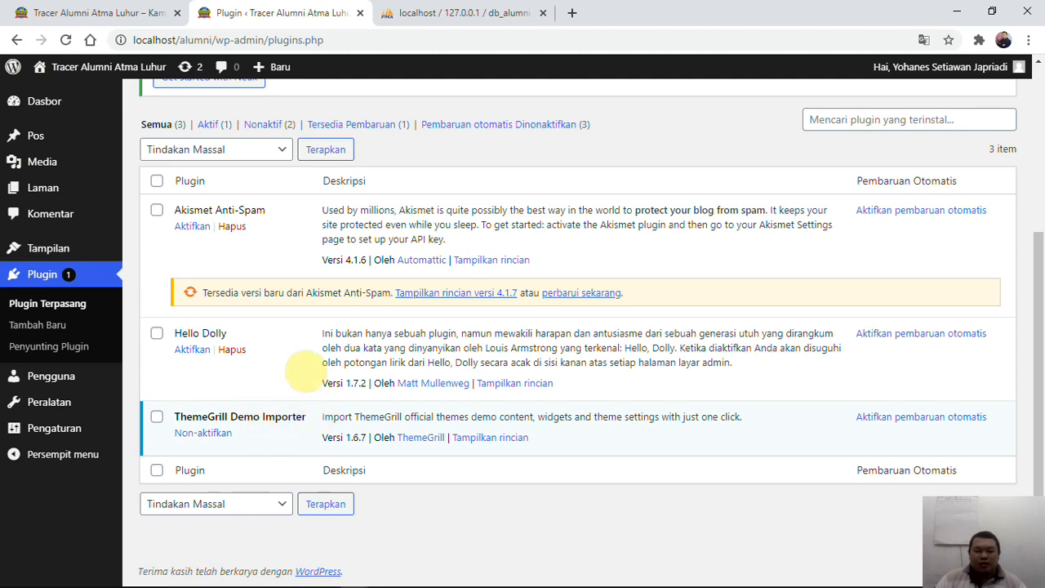
{"action": "scroll", "coordinate": [326, 346], "scroll_direction": "up", "scroll_amount": 1}
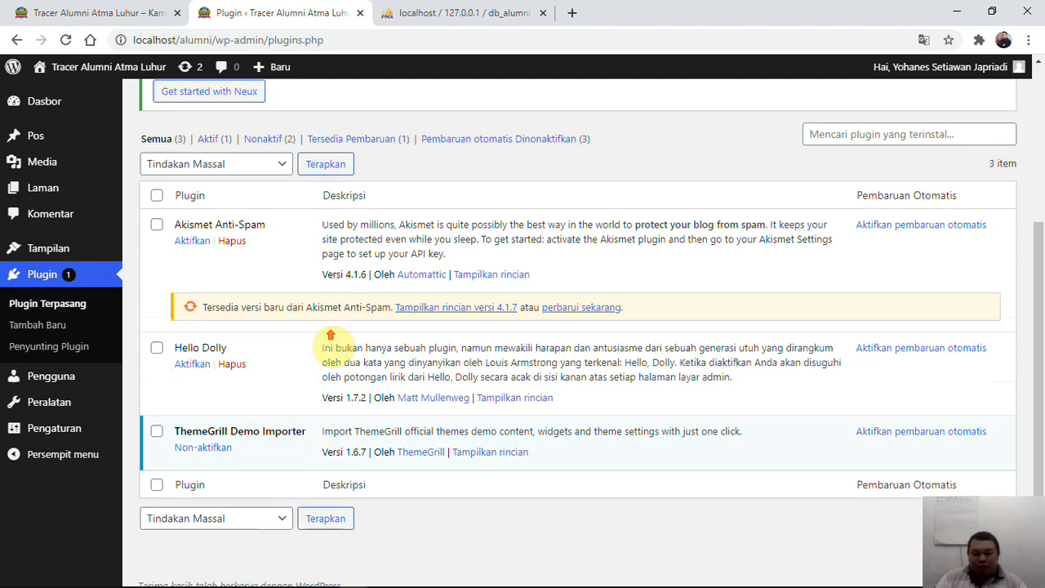
{"action": "scroll", "coordinate": [330, 343], "scroll_direction": "up", "scroll_amount": 2}
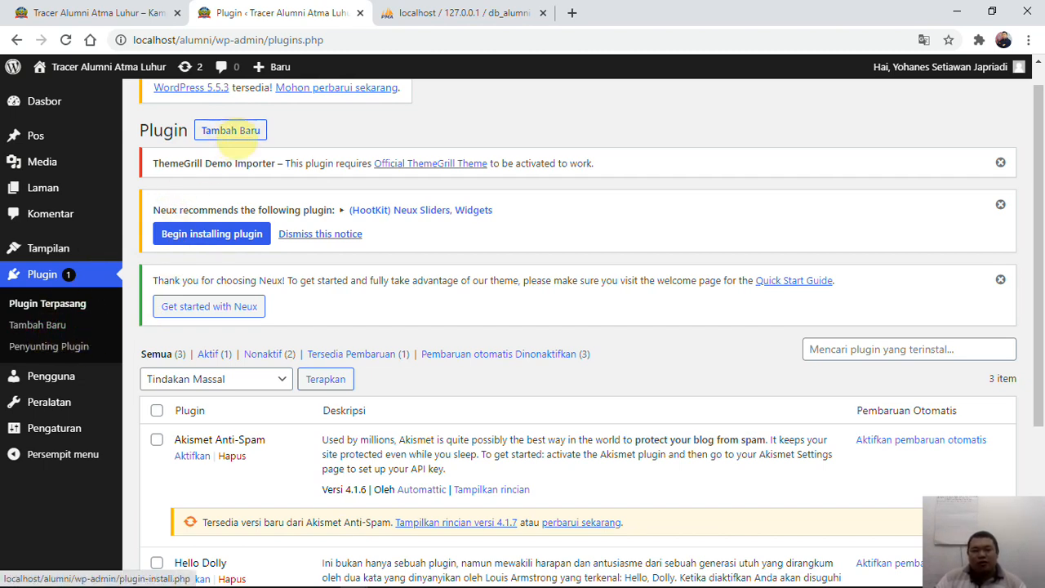
{"action": "left_click", "coordinate": [231, 129]}
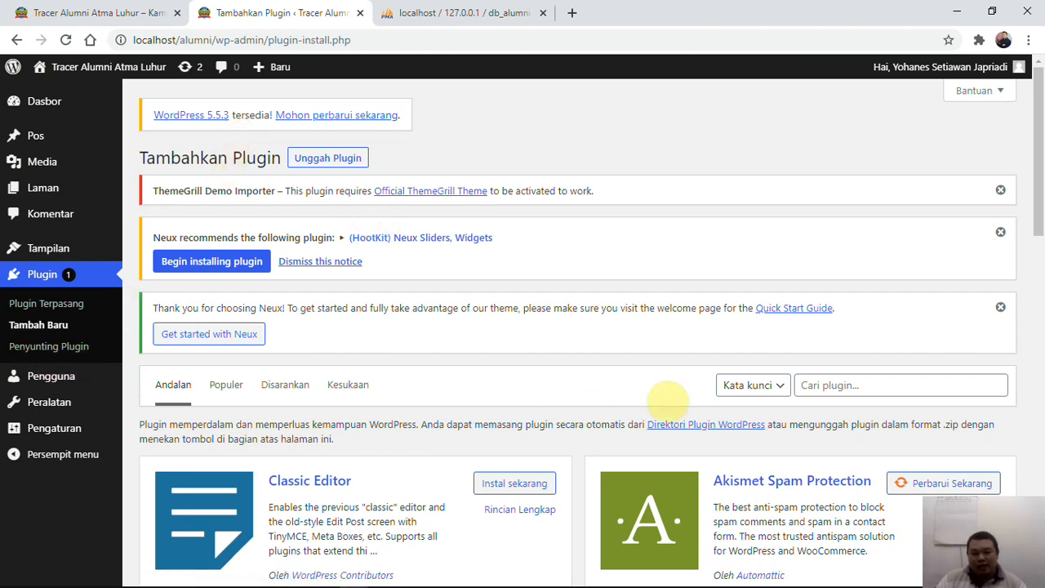
{"action": "left_click", "coordinate": [830, 384]}
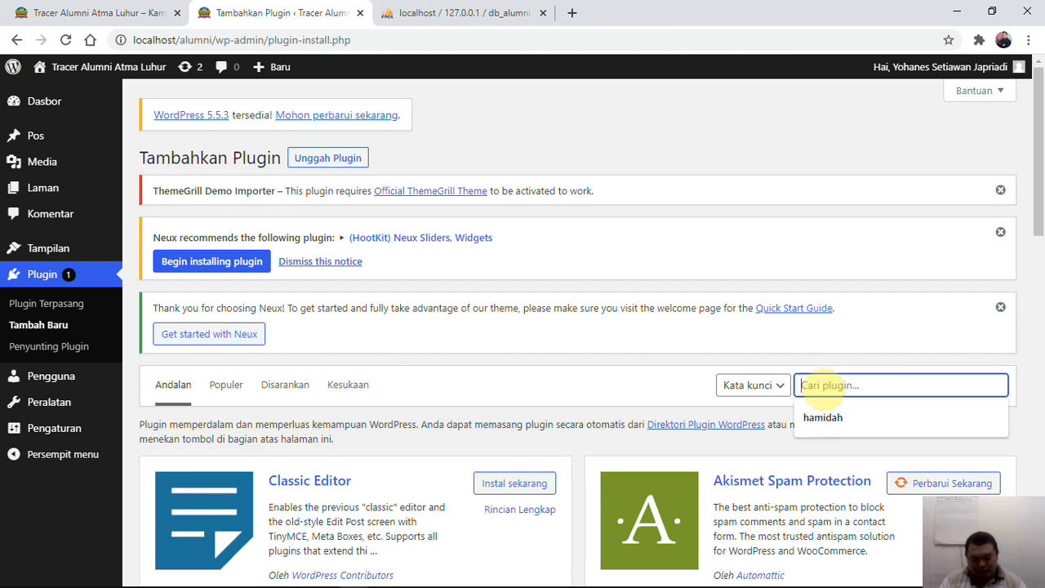
{"action": "type", "text": "lighbox"}
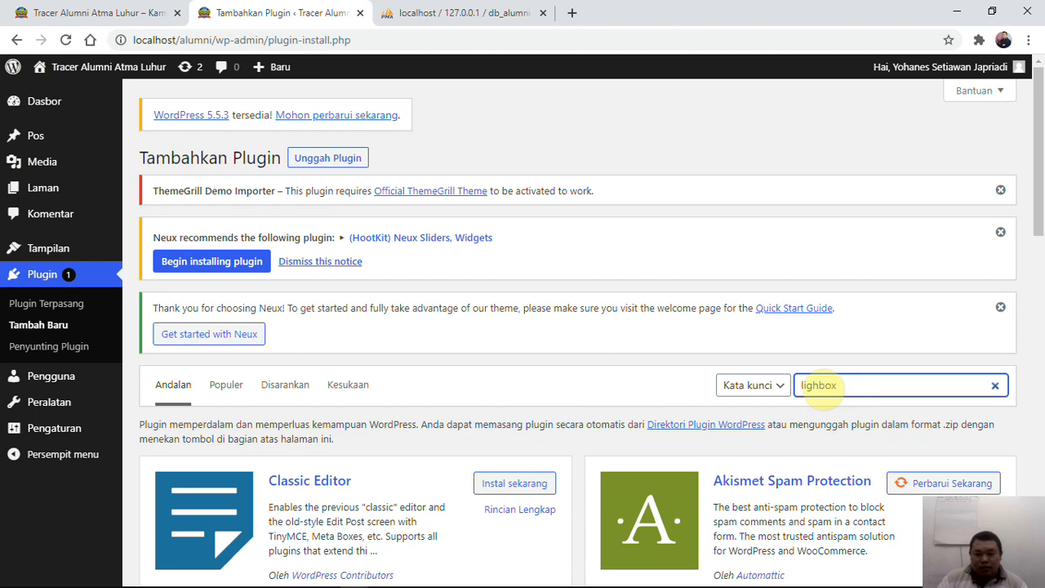
{"action": "left_click", "coordinate": [831, 384]}
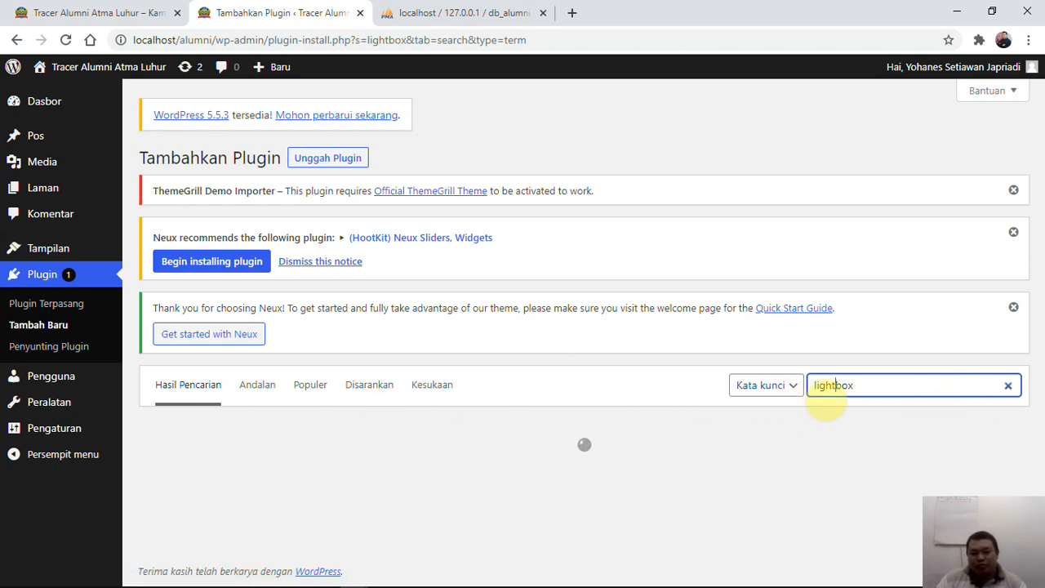
{"action": "left_click", "coordinate": [860, 385]}
{"action": "left_click_drag", "start_coordinate": [860, 385], "coordinate": [821, 386]}
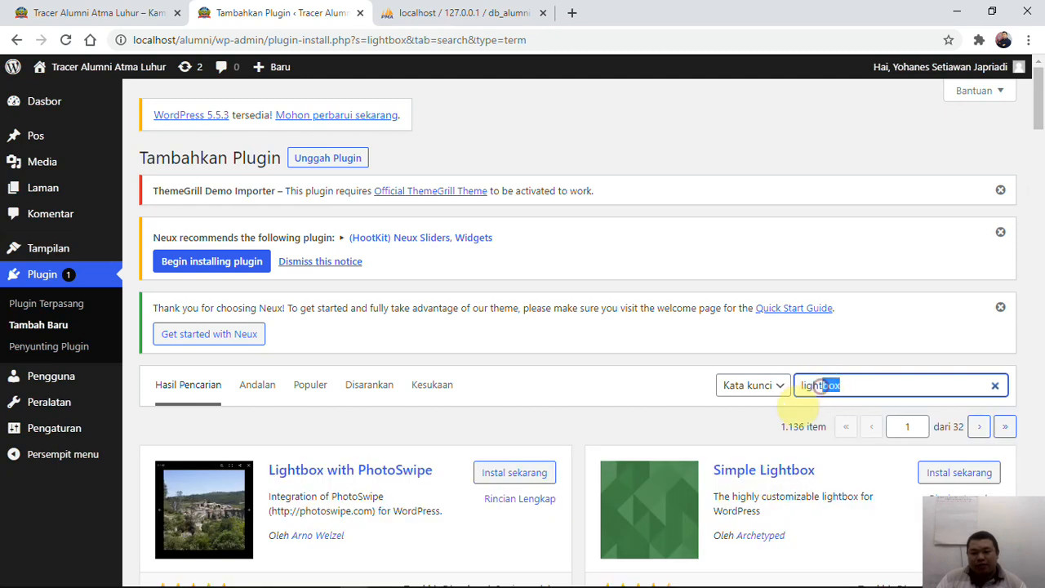
Step: Look through the plugin results, then install and activate Simple Lightbox by Archetyped
{"action": "scroll", "coordinate": [700, 400], "scroll_direction": "down", "scroll_amount": 2}
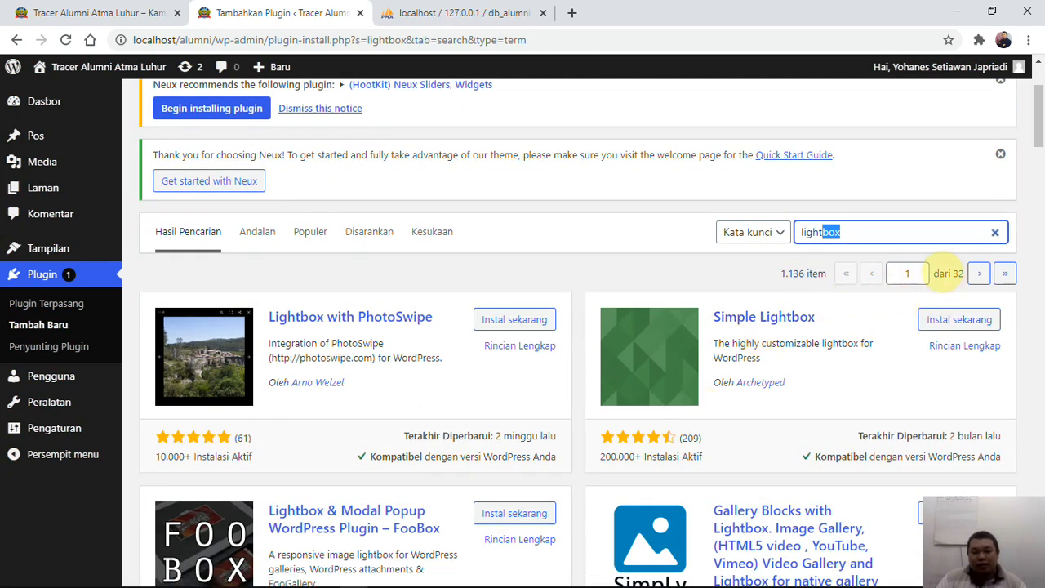
{"action": "scroll", "coordinate": [581, 361], "scroll_direction": "down", "scroll_amount": 1}
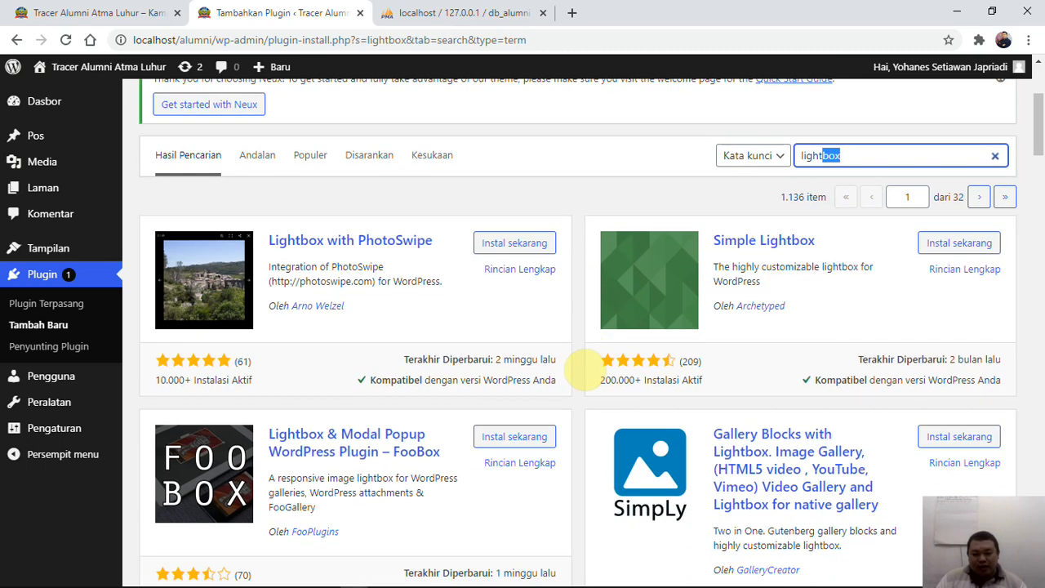
{"action": "scroll", "coordinate": [585, 372], "scroll_direction": "down", "scroll_amount": 2}
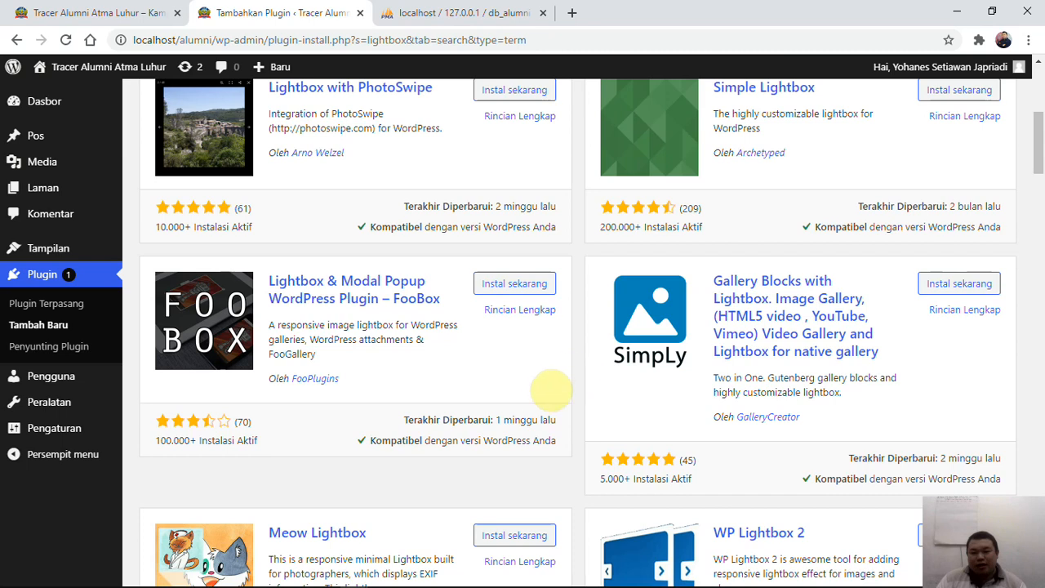
{"action": "scroll", "coordinate": [545, 393], "scroll_direction": "down", "scroll_amount": 5}
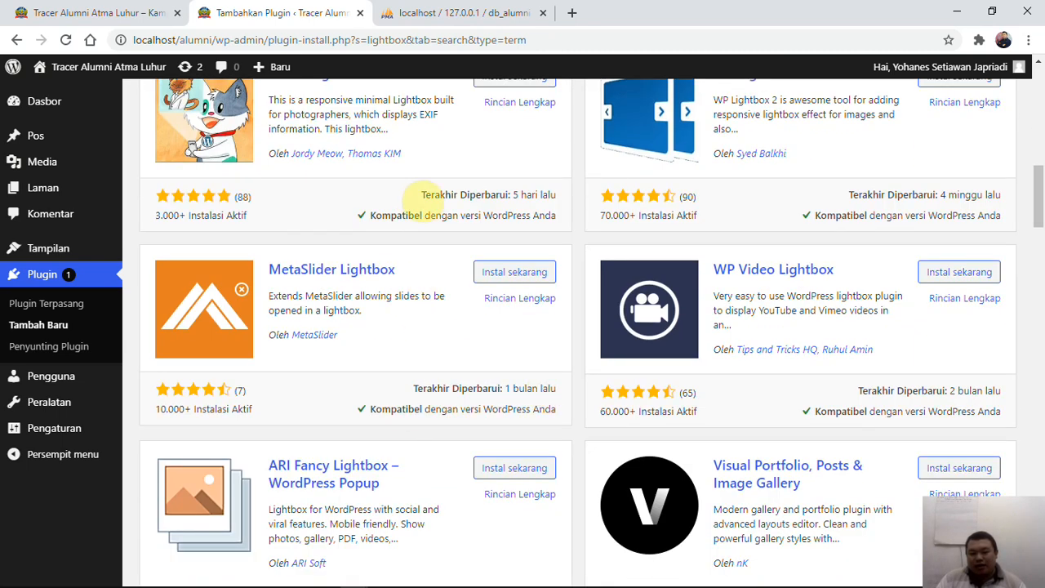
{"action": "scroll", "coordinate": [632, 335], "scroll_direction": "up", "scroll_amount": 4}
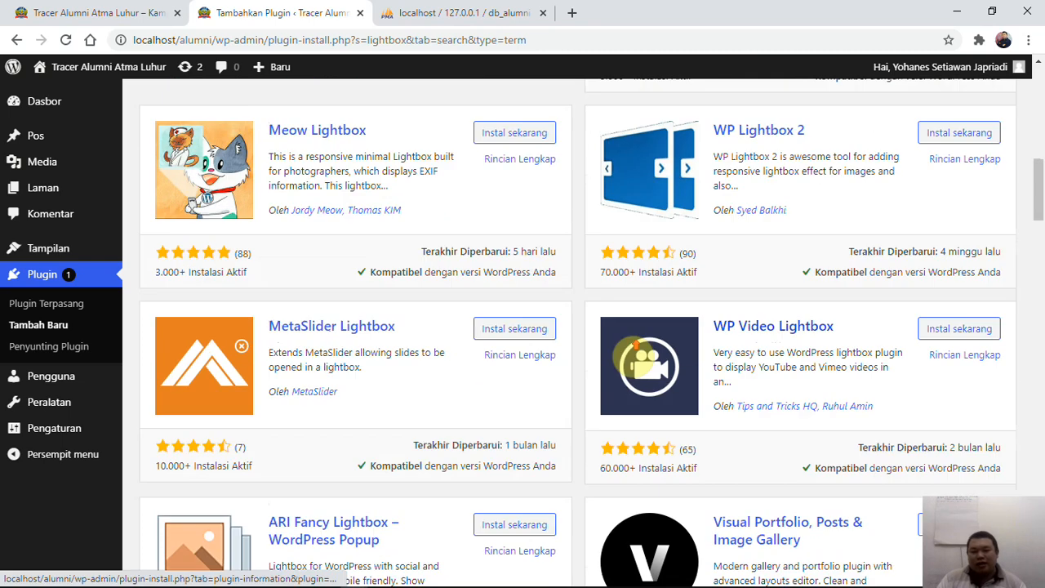
{"action": "scroll", "coordinate": [635, 349], "scroll_direction": "up", "scroll_amount": 5}
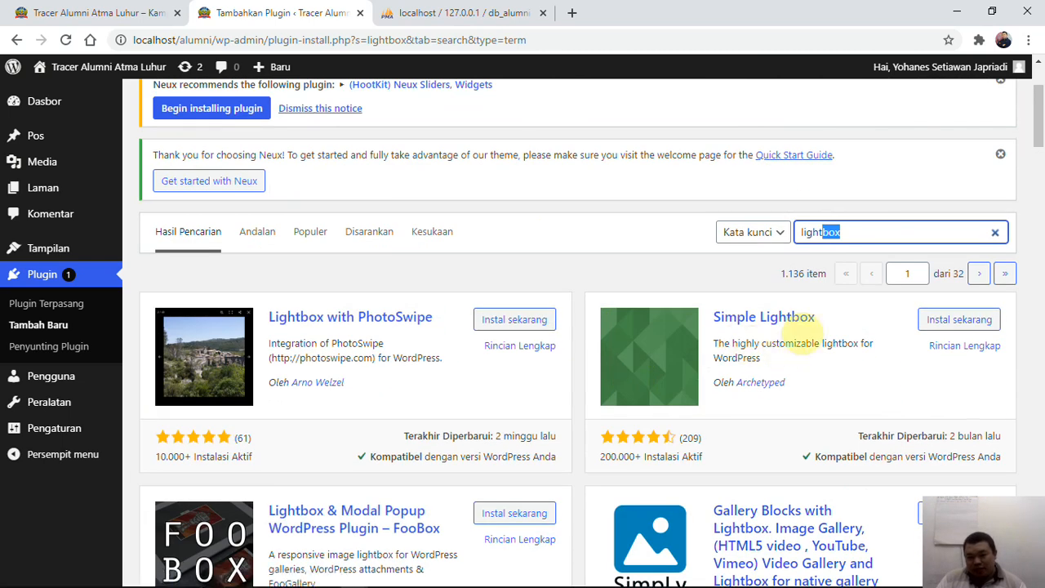
{"action": "left_click", "coordinate": [955, 319]}
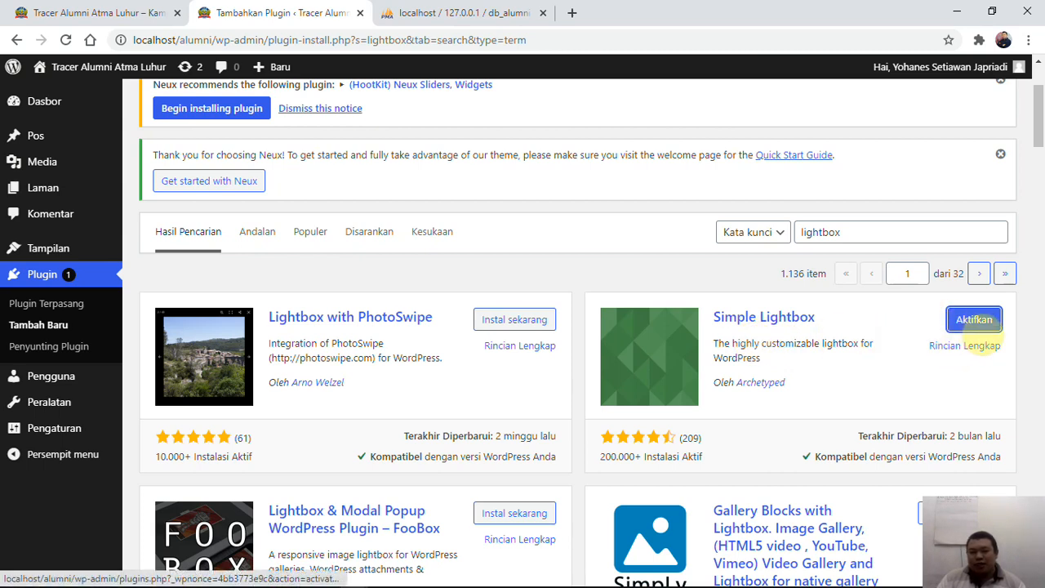
{"action": "left_click", "coordinate": [974, 319]}
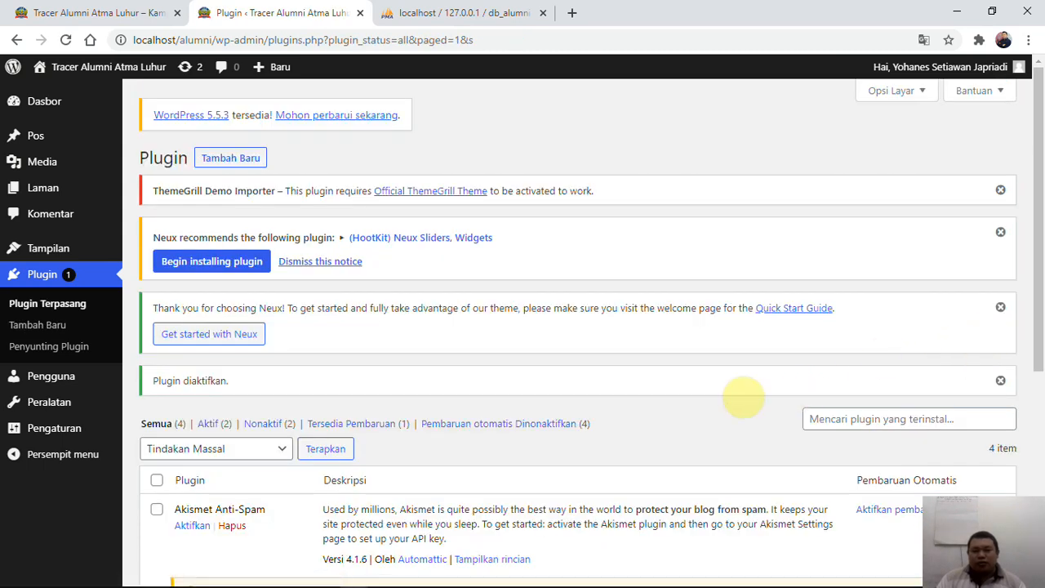
Step: Open the Lightbox settings page and dismiss the ThemeGrill and Neux notices above the options
{"action": "scroll", "coordinate": [318, 314], "scroll_direction": "down", "scroll_amount": 5}
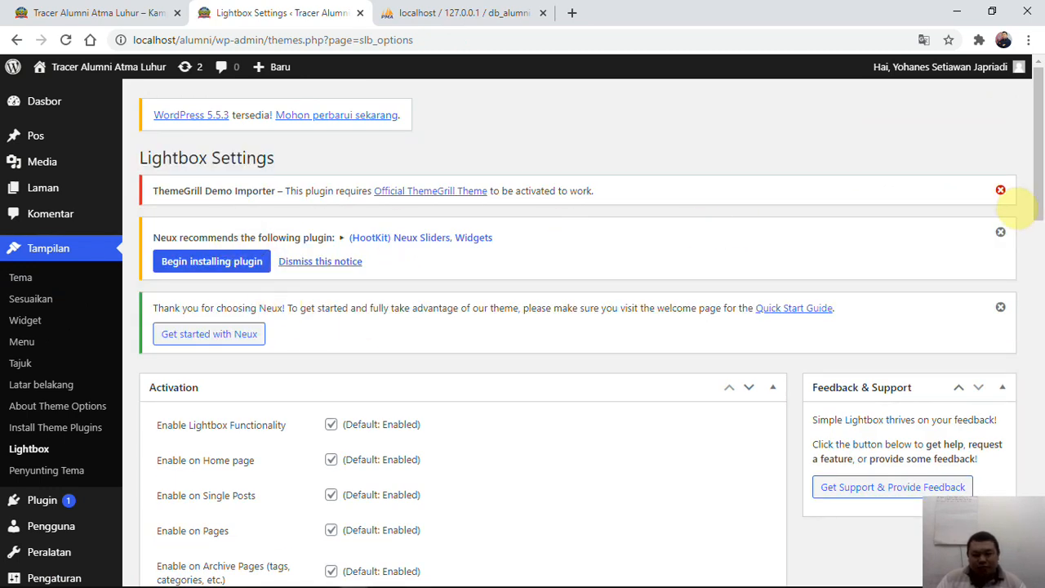
{"action": "left_click", "coordinate": [999, 189]}
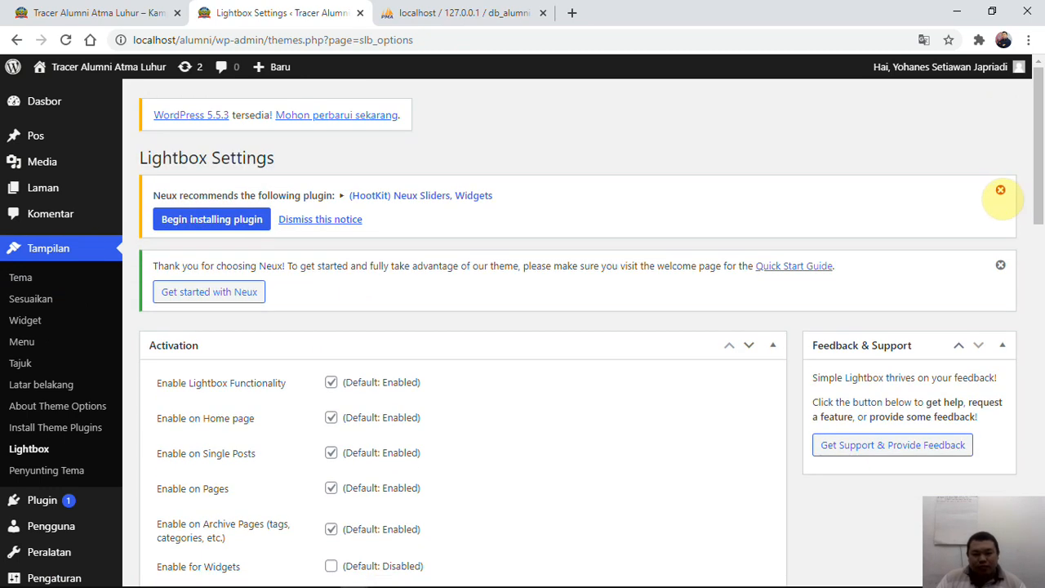
{"action": "left_click", "coordinate": [1000, 189]}
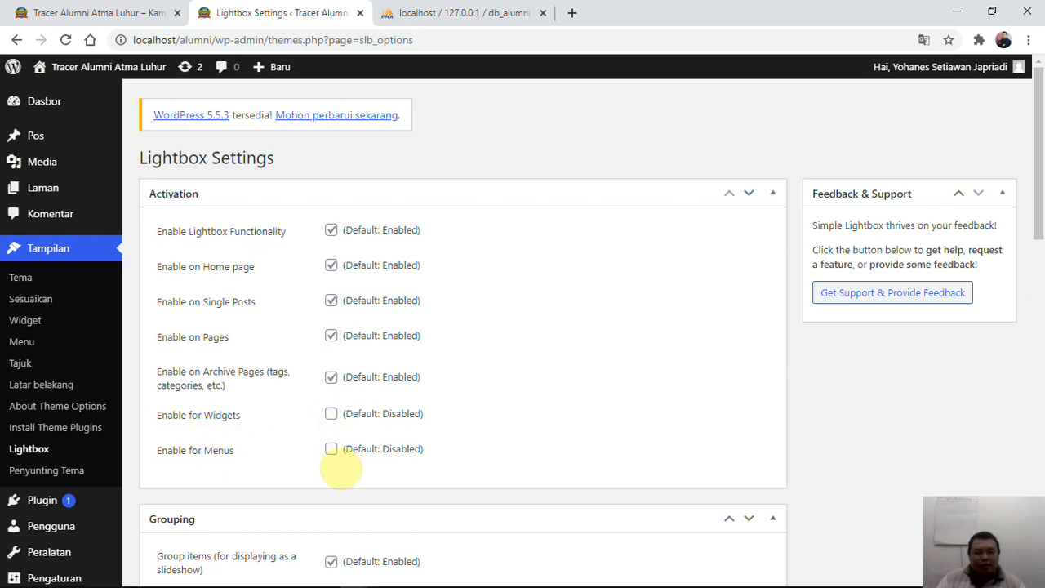
Step: Set the lightbox UI theme to Default (Dark) and save the settings
{"action": "scroll", "coordinate": [350, 421], "scroll_direction": "down", "scroll_amount": 3}
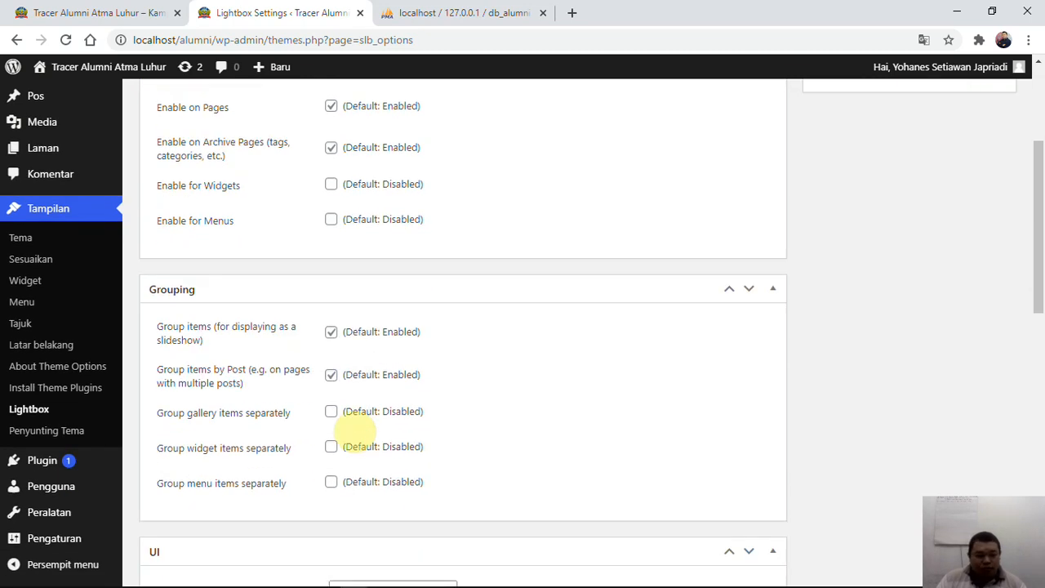
{"action": "scroll", "coordinate": [351, 426], "scroll_direction": "down", "scroll_amount": 3}
{"action": "left_click", "coordinate": [425, 364]}
{"action": "left_click", "coordinate": [404, 397]}
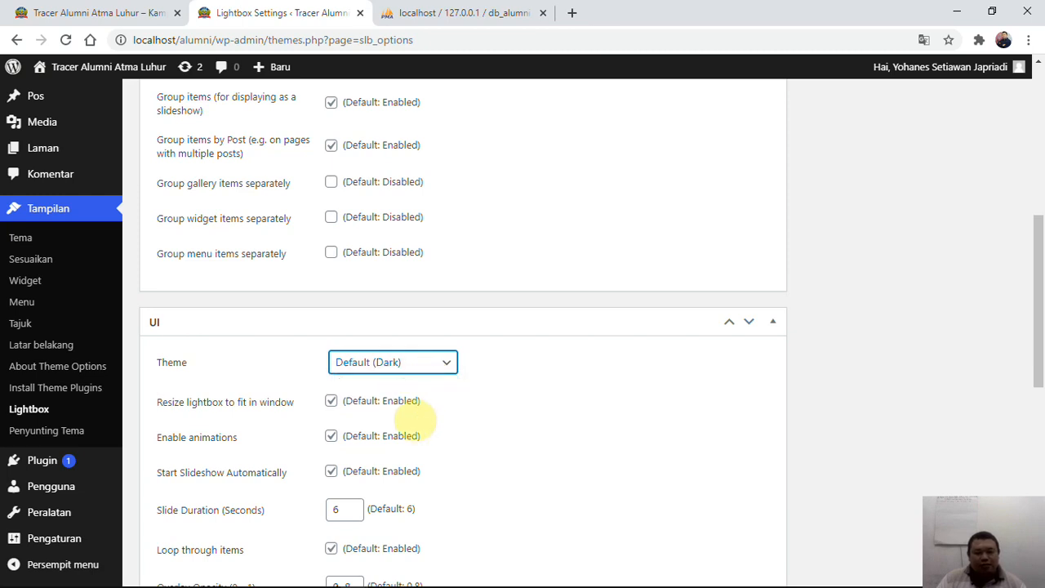
{"action": "scroll", "coordinate": [406, 426], "scroll_direction": "down", "scroll_amount": 4}
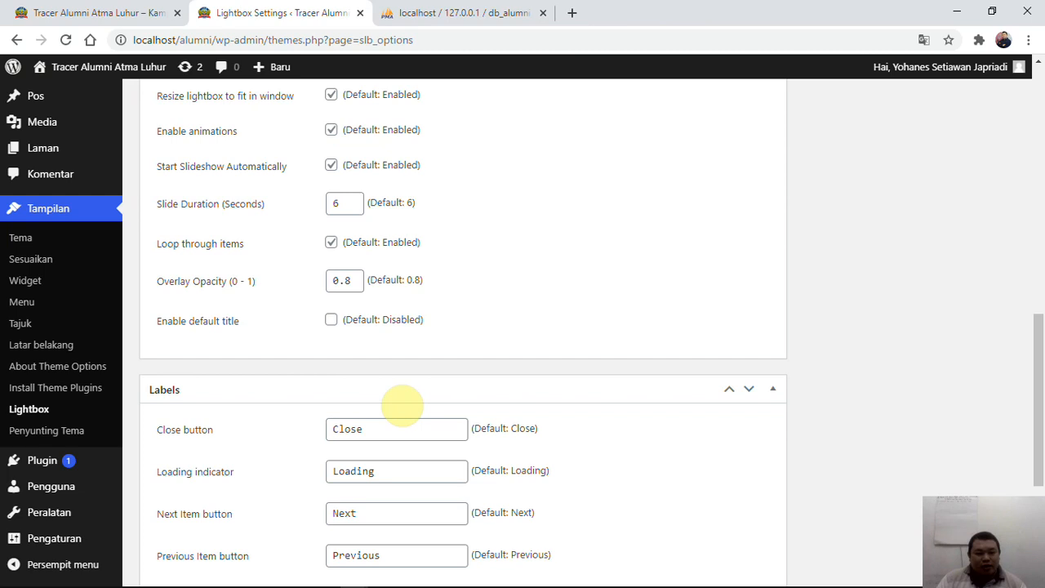
{"action": "scroll", "coordinate": [403, 404], "scroll_direction": "down", "scroll_amount": 4}
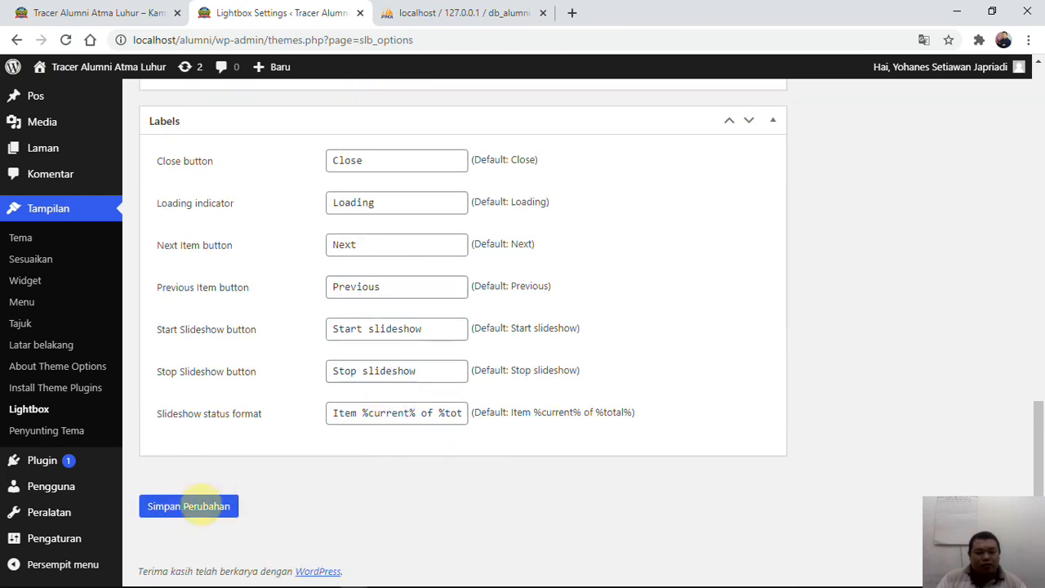
{"action": "left_click", "coordinate": [192, 503]}
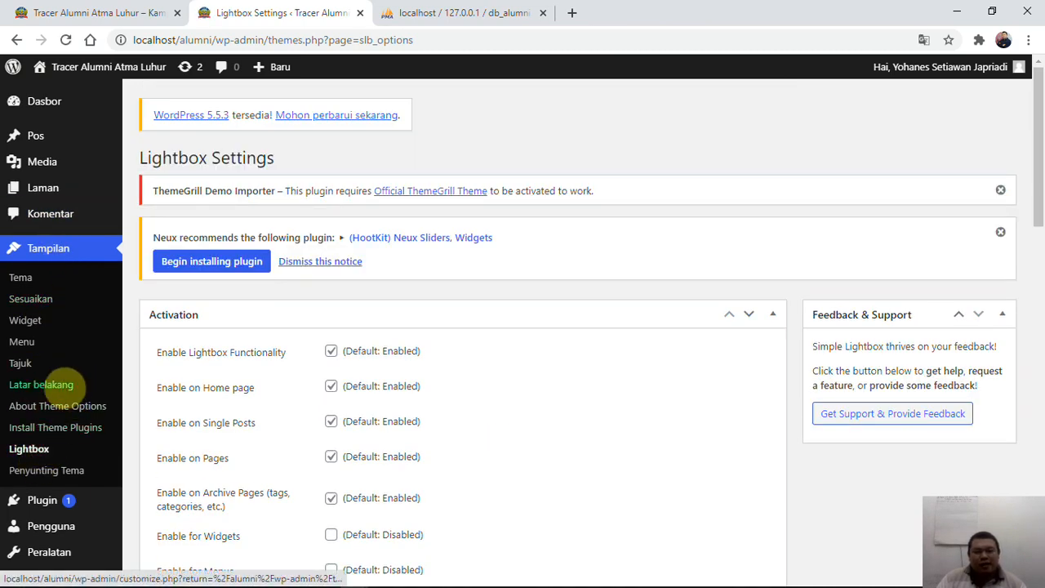
Step: Switch to the site's front page and open the post "Media di halaman web"
{"action": "left_click", "coordinate": [131, 12]}
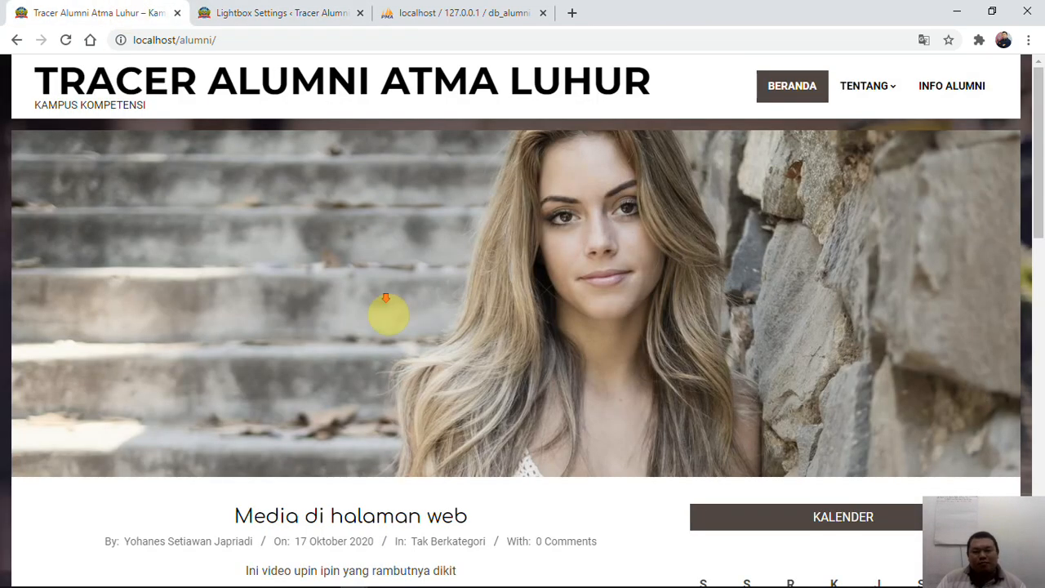
{"action": "scroll", "coordinate": [385, 305], "scroll_direction": "down", "scroll_amount": 5}
{"action": "scroll", "coordinate": [379, 279], "scroll_direction": "up", "scroll_amount": 3}
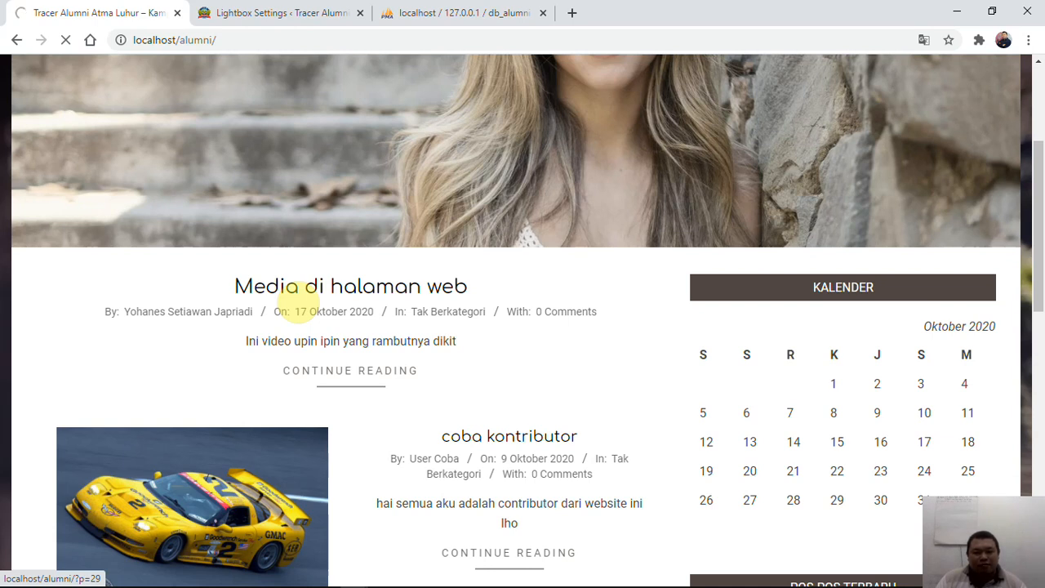
Step: Pause the post's audio and examine its video, audio and downloadable file content
{"action": "scroll", "coordinate": [300, 296], "scroll_direction": "down", "scroll_amount": 5}
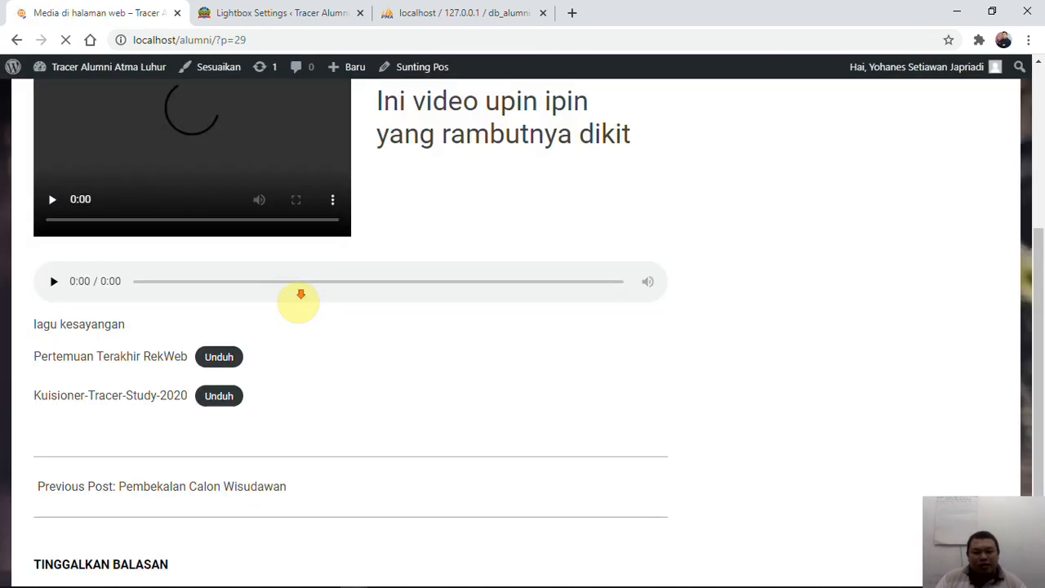
{"action": "scroll", "coordinate": [299, 299], "scroll_direction": "up", "scroll_amount": 2}
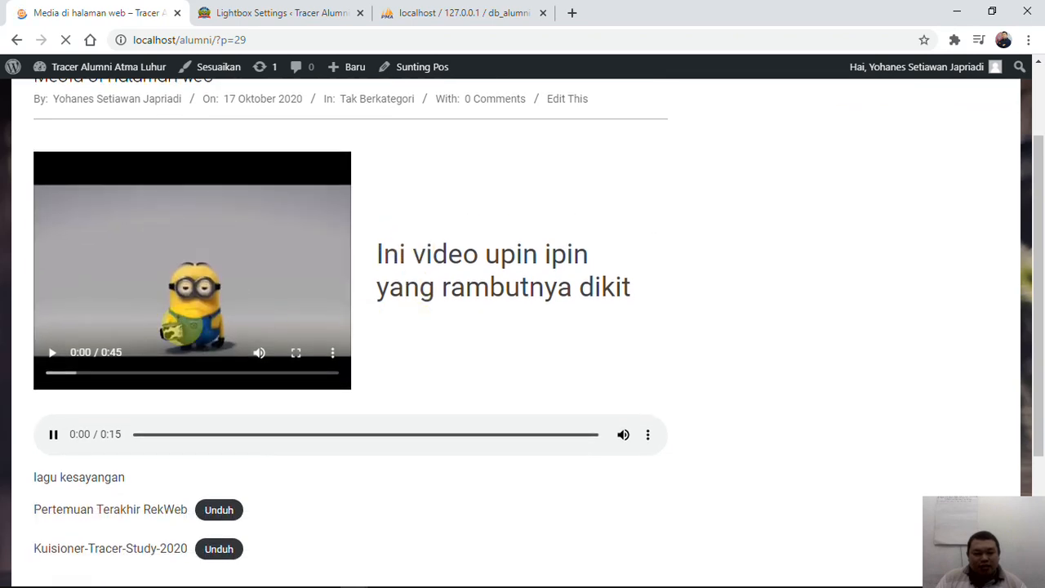
{"action": "scroll", "coordinate": [130, 357], "scroll_direction": "down", "scroll_amount": 1}
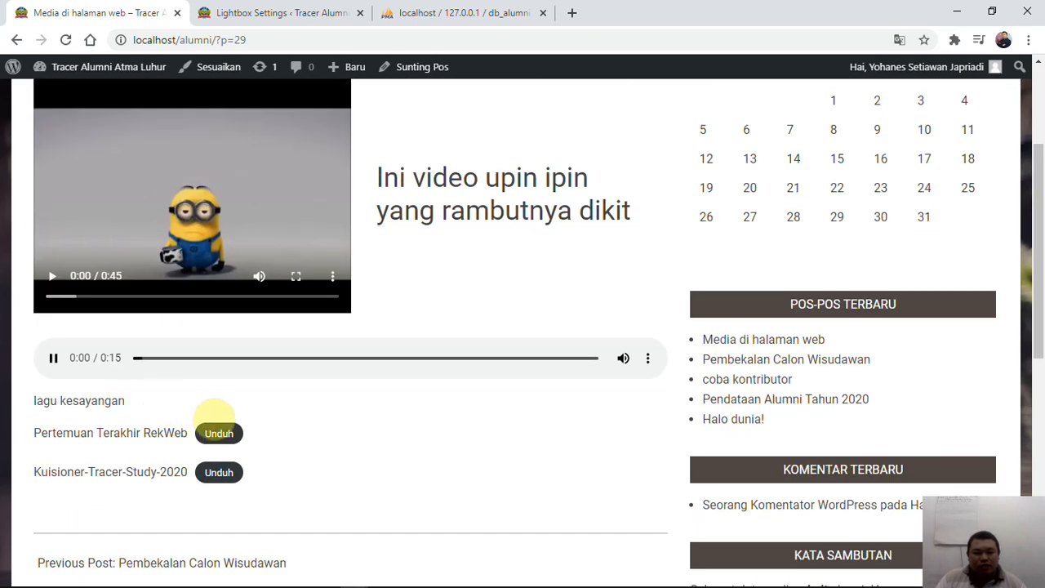
{"action": "left_click", "coordinate": [53, 358]}
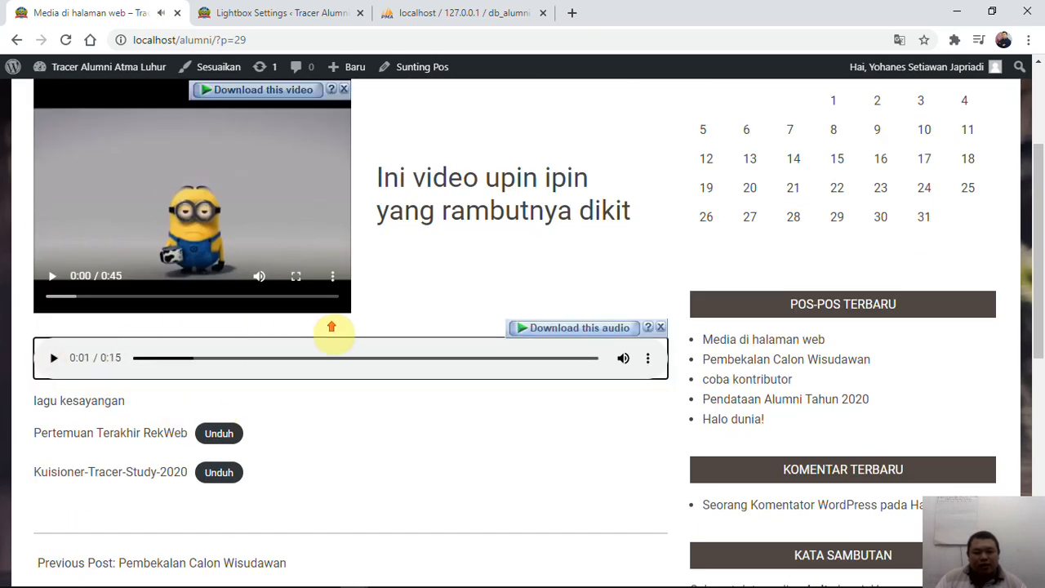
{"action": "scroll", "coordinate": [334, 334], "scroll_direction": "up", "scroll_amount": 3}
{"action": "scroll", "coordinate": [334, 334], "scroll_direction": "down", "scroll_amount": 6}
{"action": "scroll", "coordinate": [334, 335], "scroll_direction": "up", "scroll_amount": 1}
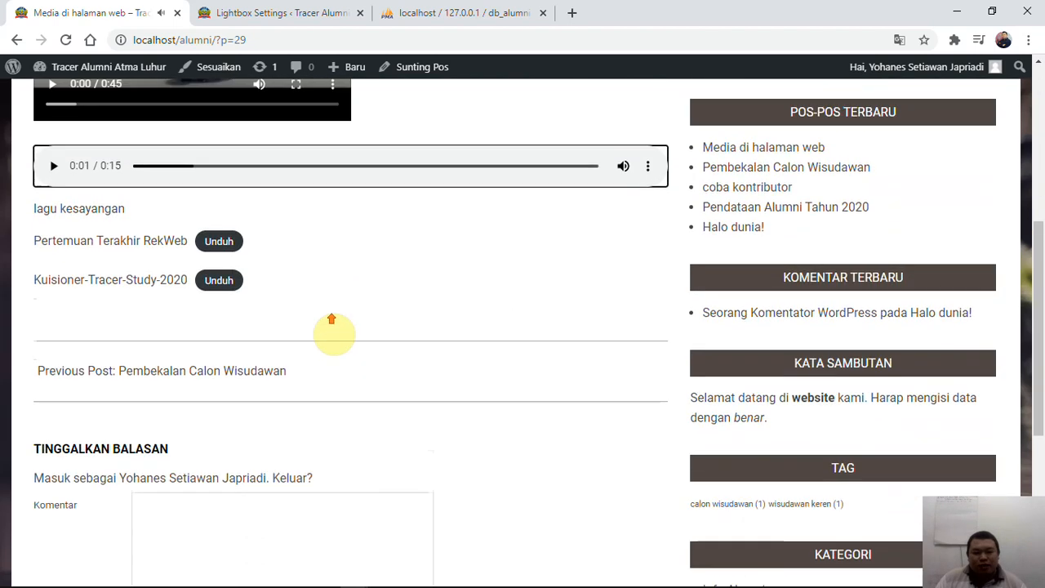
{"action": "scroll", "coordinate": [331, 320], "scroll_direction": "up", "scroll_amount": 5}
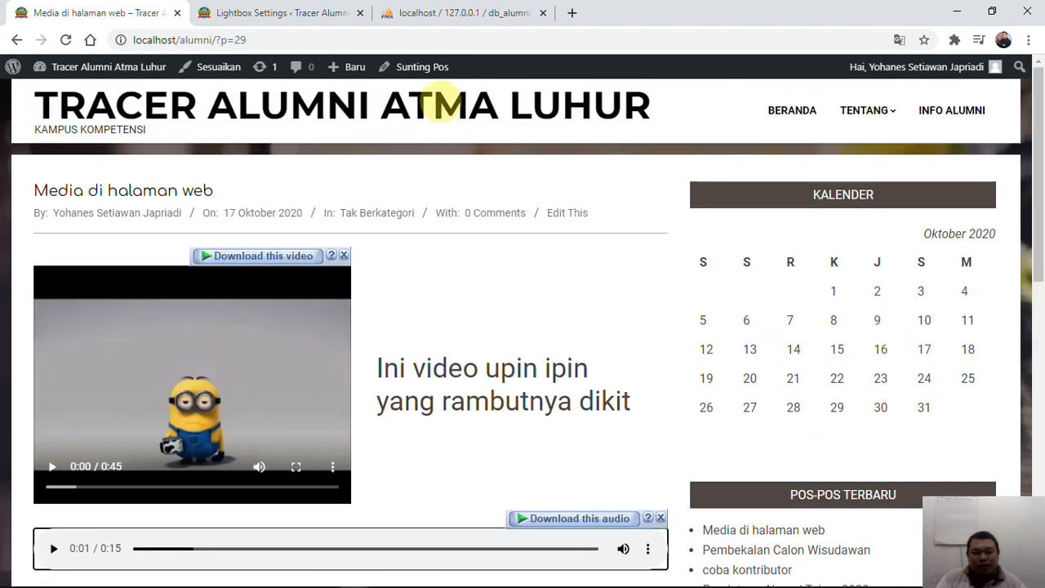
Step: Open the post for editing and add an image block below the downloadable files, with the media library as its source
{"action": "left_click", "coordinate": [422, 67]}
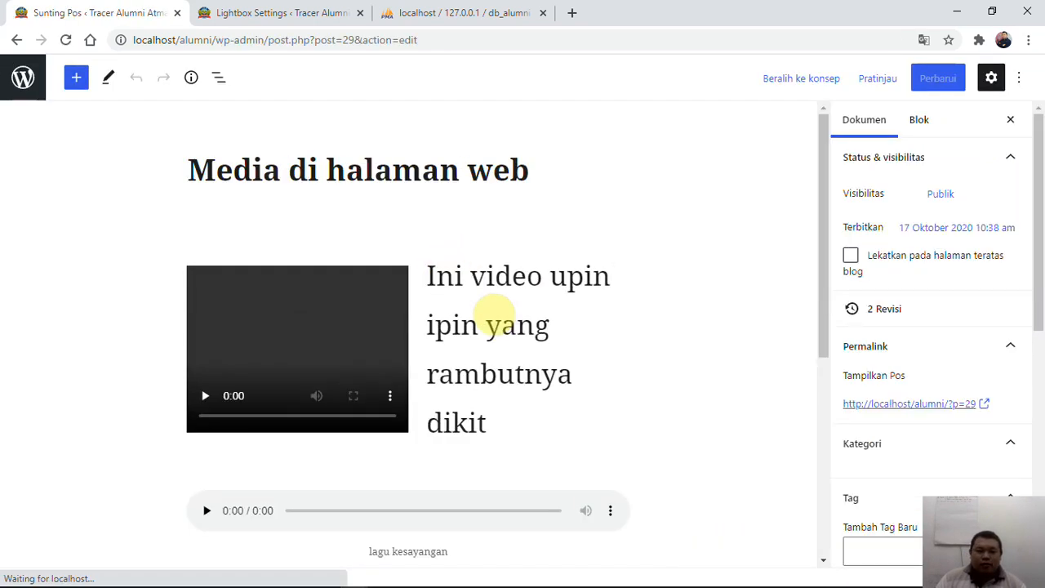
{"action": "scroll", "coordinate": [523, 331], "scroll_direction": "down", "scroll_amount": 5}
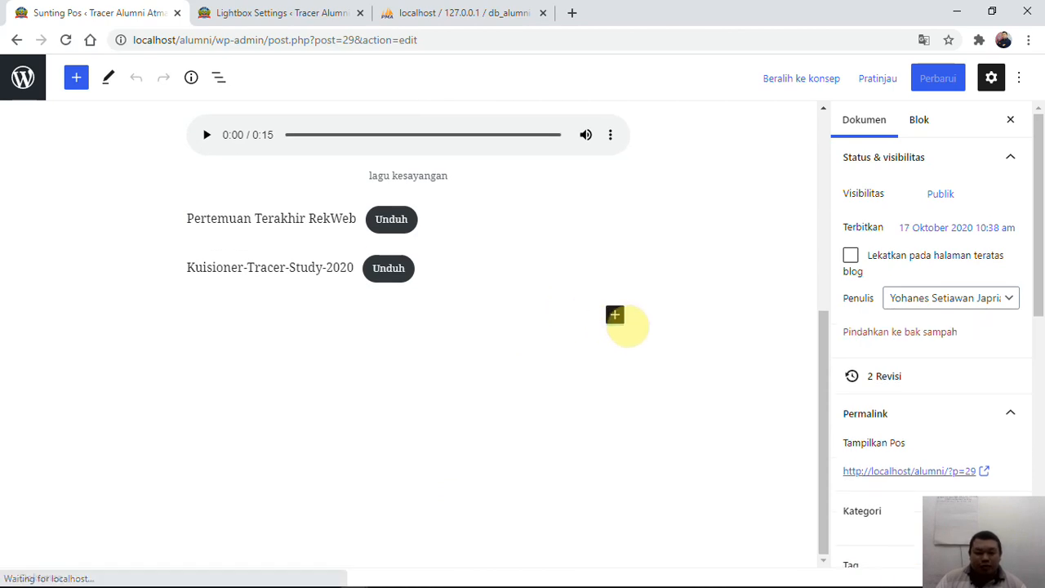
{"action": "left_click", "coordinate": [615, 314]}
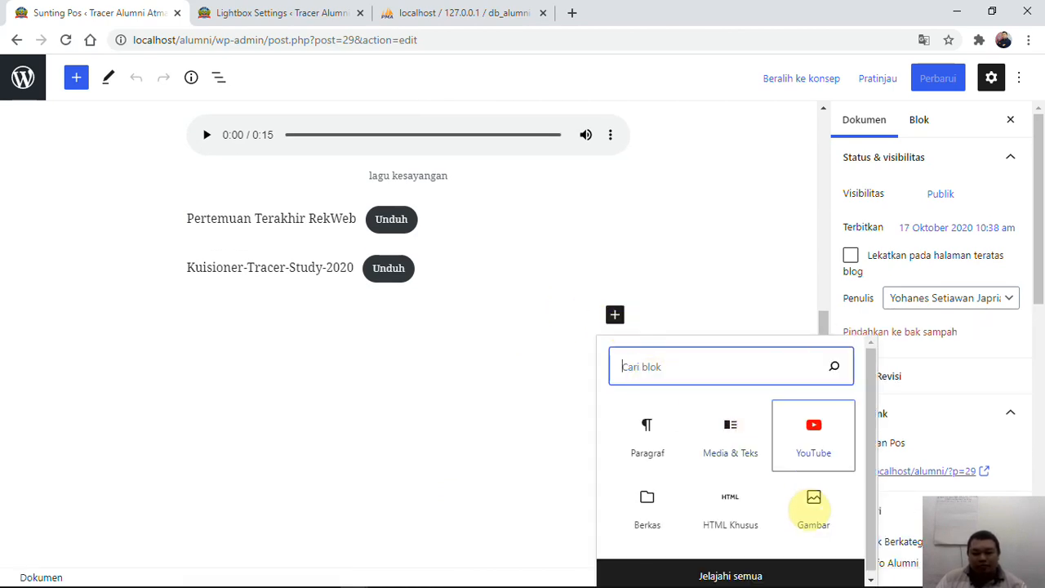
{"action": "left_click", "coordinate": [811, 503]}
{"action": "left_click", "coordinate": [276, 418]}
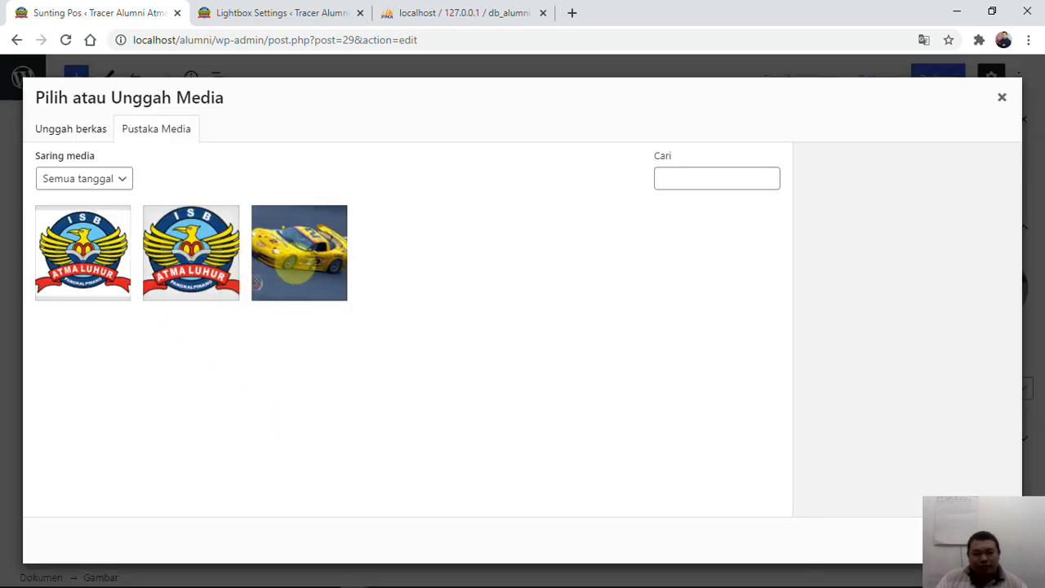
Step: Insert Chevrolet-Corvette-CR-5-Race-Car-04.jpg into the image block and update the post
{"action": "left_click", "coordinate": [288, 260]}
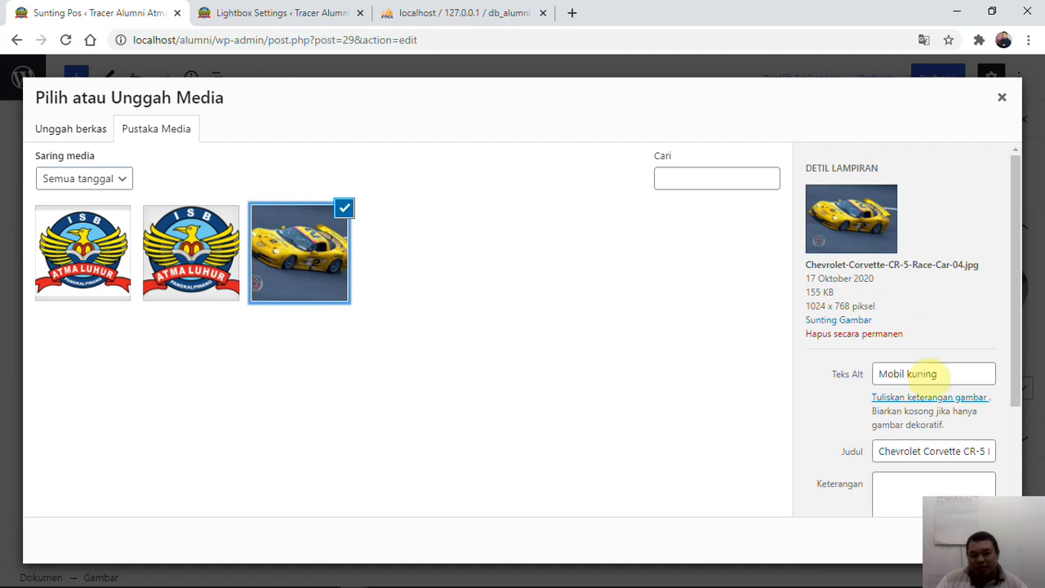
{"action": "scroll", "coordinate": [924, 306], "scroll_direction": "down", "scroll_amount": 1}
{"action": "scroll", "coordinate": [918, 307], "scroll_direction": "down", "scroll_amount": 1}
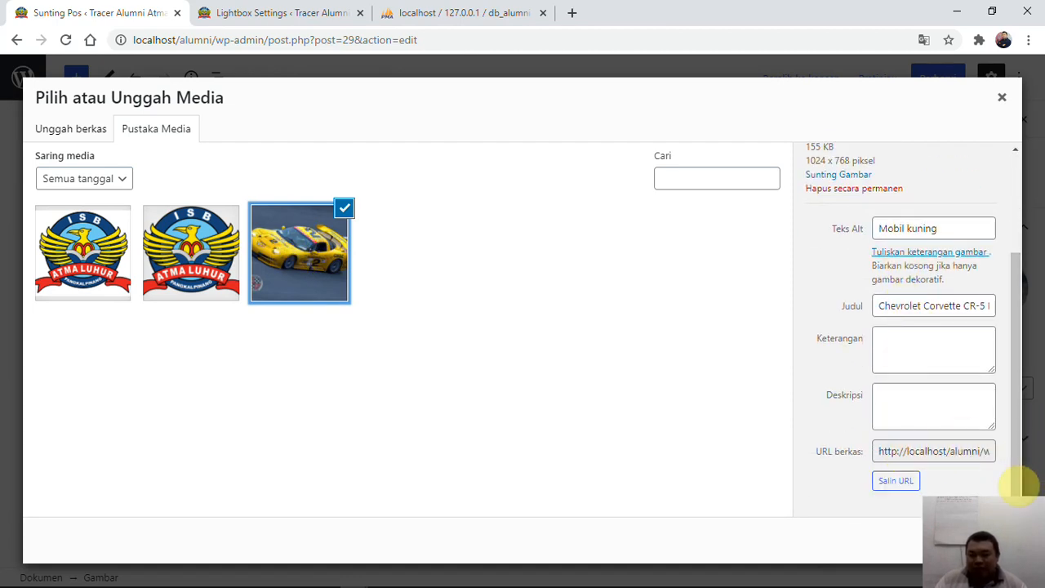
{"action": "left_click_drag", "start_coordinate": [1007, 497], "coordinate": [881, 501]}
{"action": "left_click", "coordinate": [904, 447]}
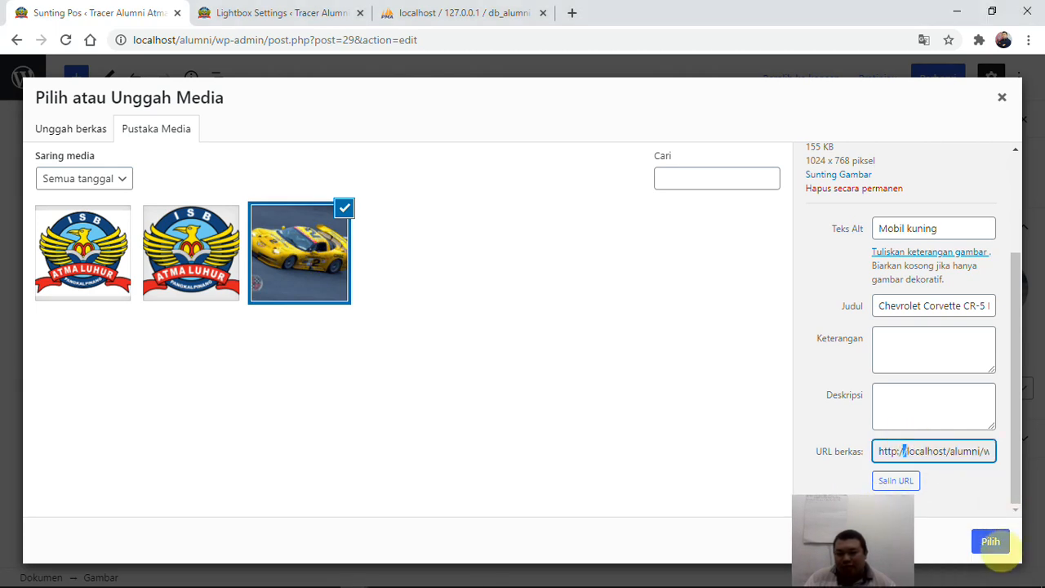
{"action": "left_click", "coordinate": [990, 540]}
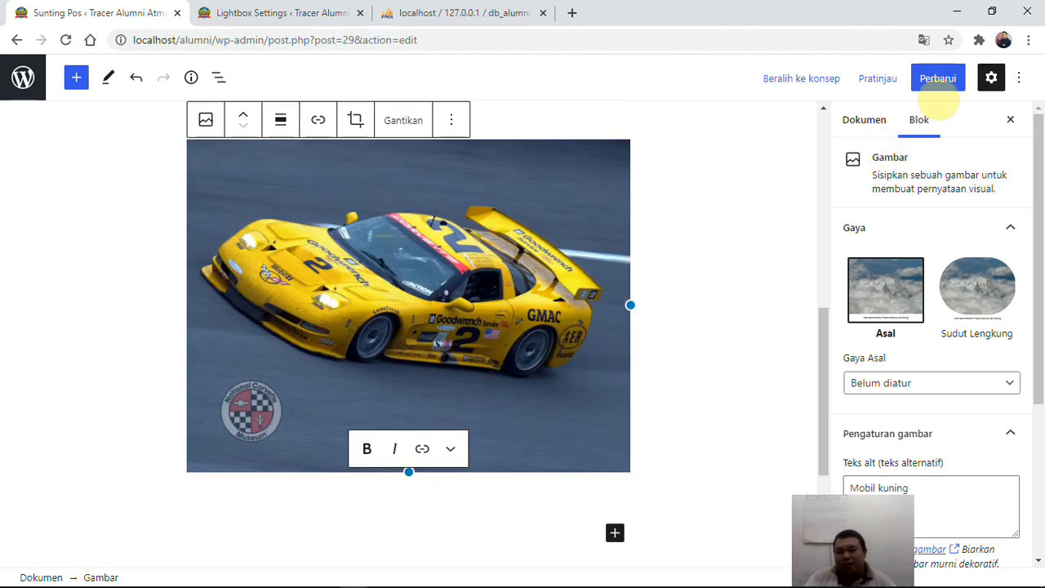
{"action": "left_click", "coordinate": [937, 90]}
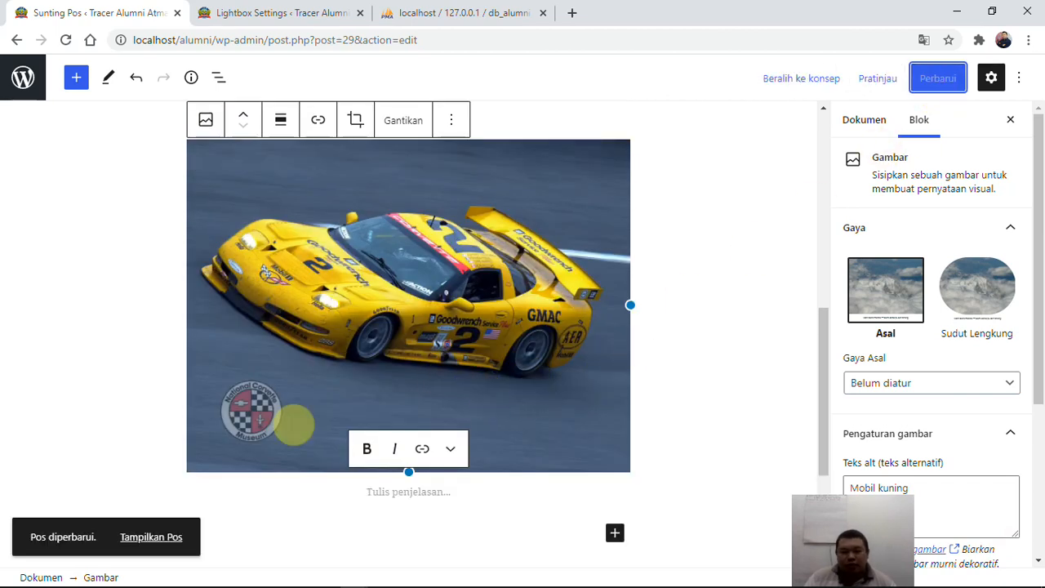
Step: View the updated post, pause its audio and check how the car image behaves without a link
{"action": "left_click", "coordinate": [158, 538]}
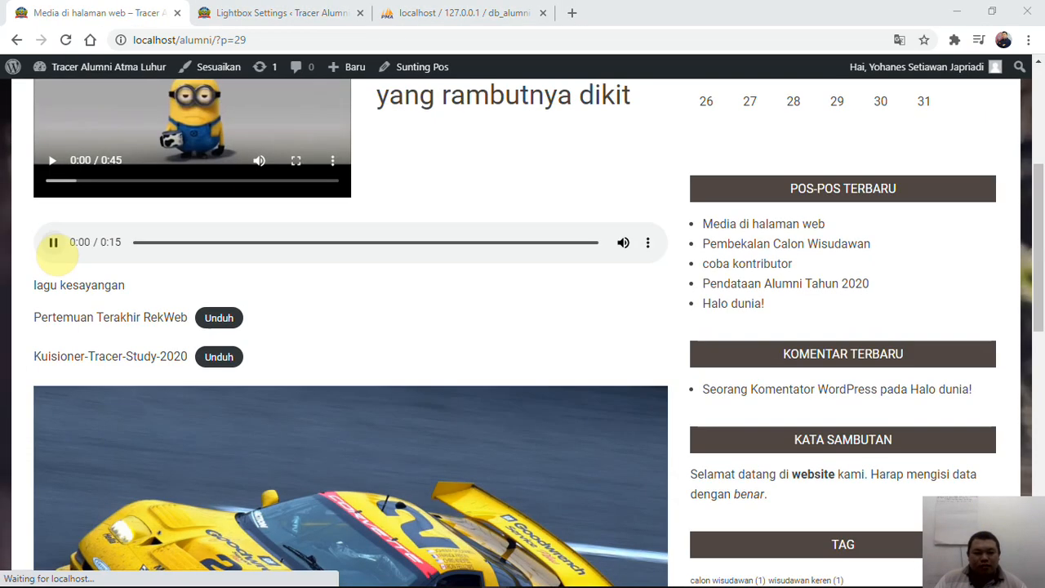
{"action": "left_click", "coordinate": [53, 242]}
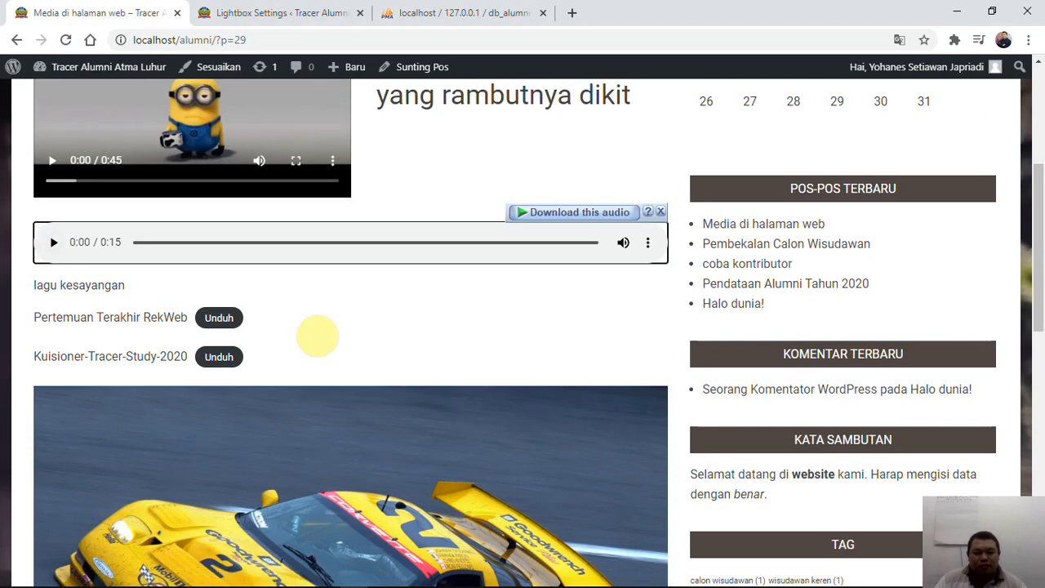
{"action": "scroll", "coordinate": [317, 335], "scroll_direction": "down", "scroll_amount": 3}
{"action": "scroll", "coordinate": [350, 319], "scroll_direction": "down", "scroll_amount": 2}
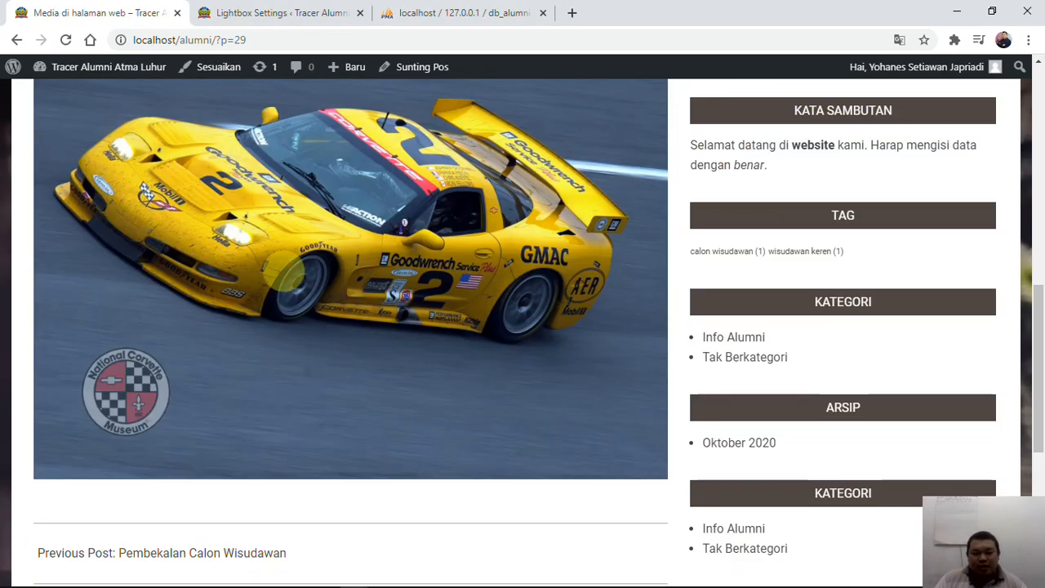
{"action": "scroll", "coordinate": [317, 299], "scroll_direction": "down", "scroll_amount": 3}
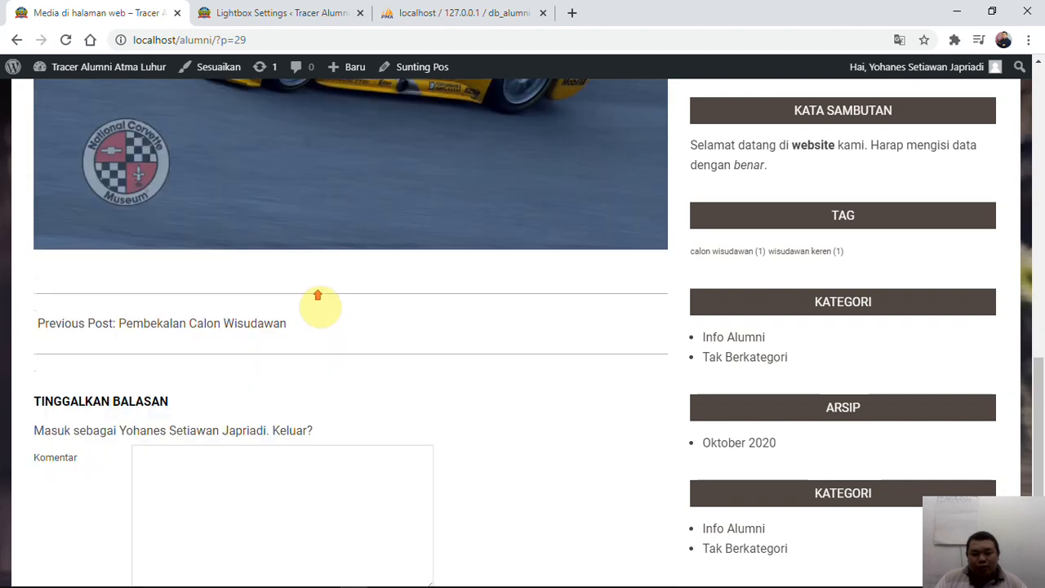
{"action": "scroll", "coordinate": [317, 299], "scroll_direction": "up", "scroll_amount": 3}
{"action": "right_click", "coordinate": [273, 293]}
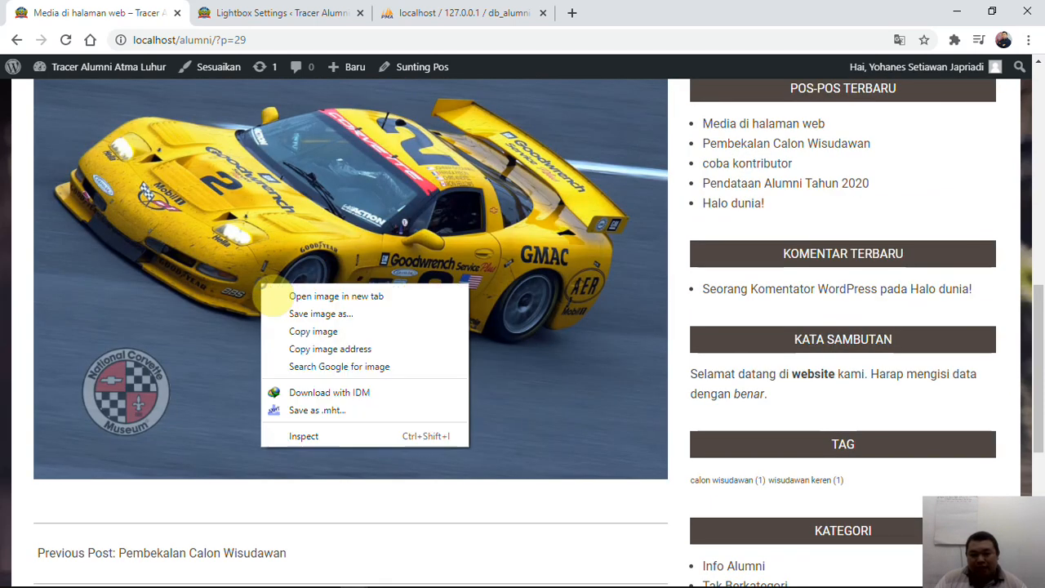
{"action": "left_click", "coordinate": [342, 214]}
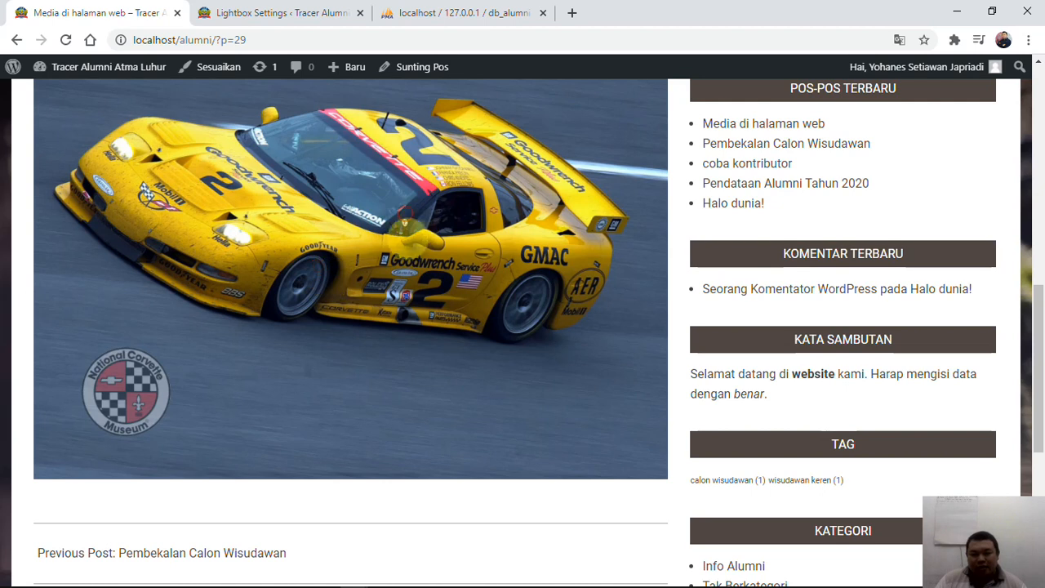
{"action": "scroll", "coordinate": [373, 310], "scroll_direction": "up", "scroll_amount": 6}
{"action": "scroll", "coordinate": [375, 315], "scroll_direction": "down", "scroll_amount": 6}
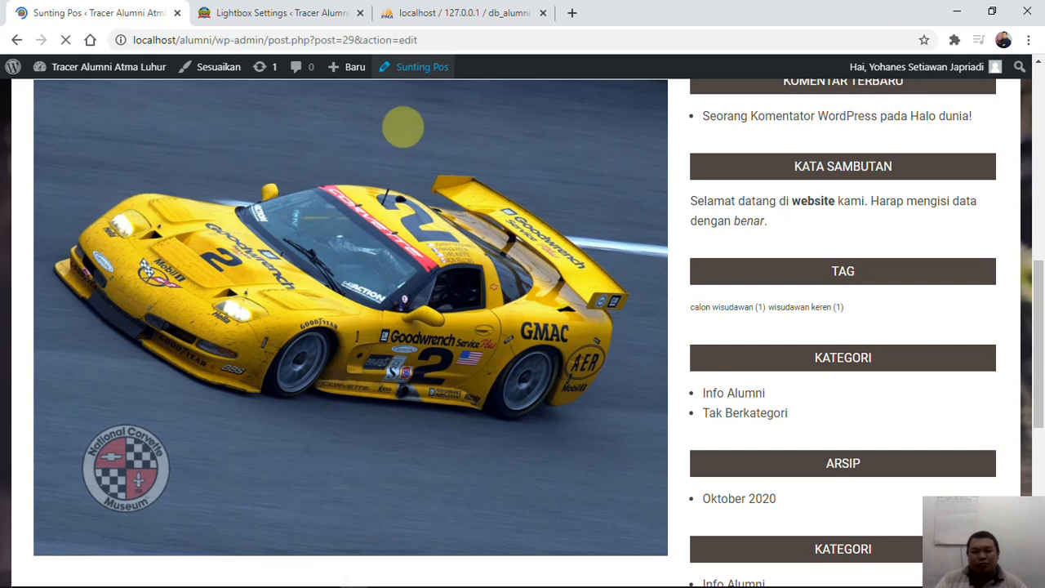
Step: Reopen the post for editing, link the yellow car image to its media file (Berkas Media) and update the post
{"action": "scroll", "coordinate": [380, 245], "scroll_direction": "down", "scroll_amount": 5}
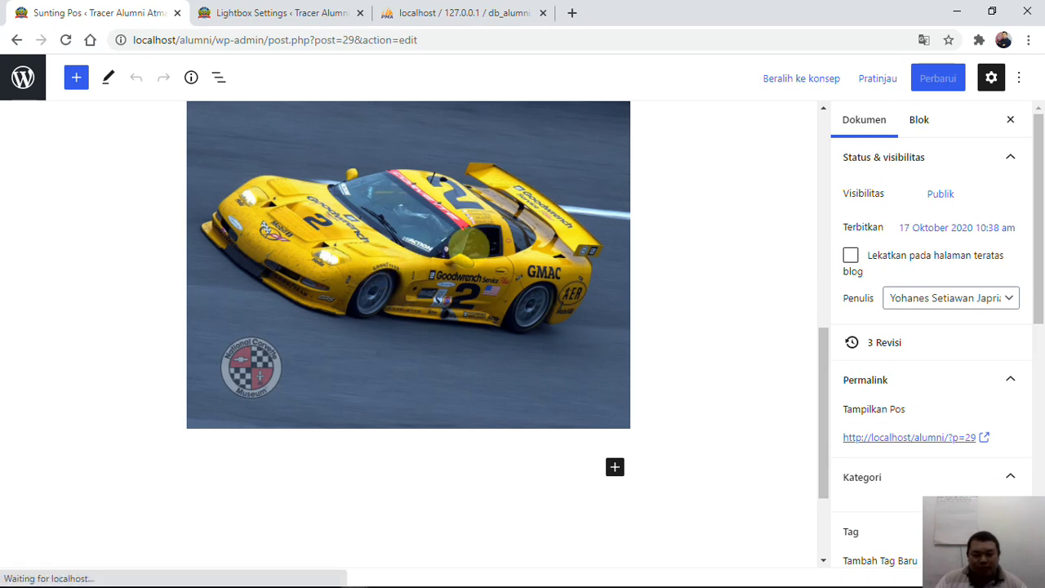
{"action": "left_click", "coordinate": [444, 257]}
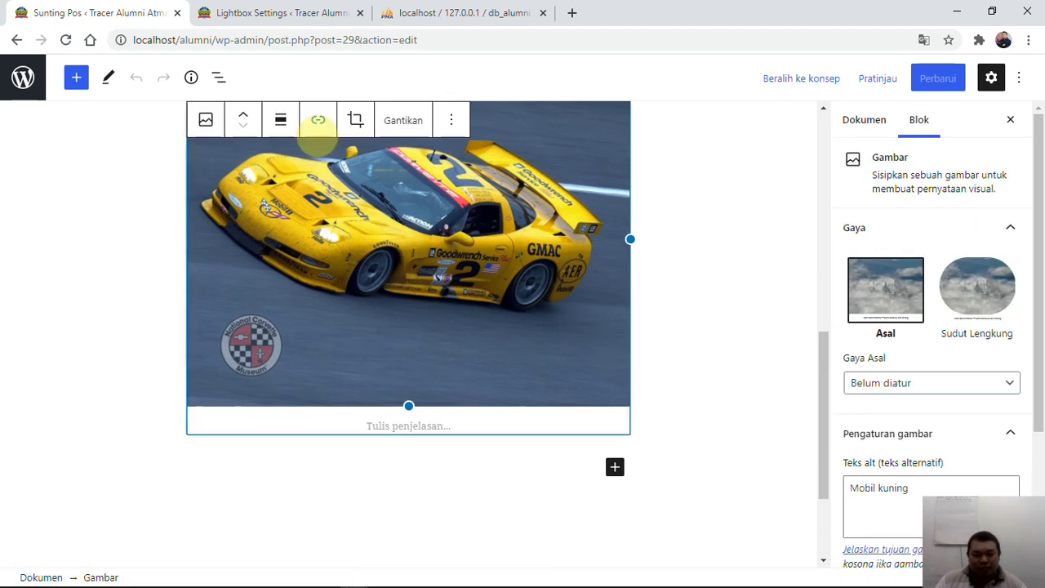
{"action": "left_click", "coordinate": [316, 121]}
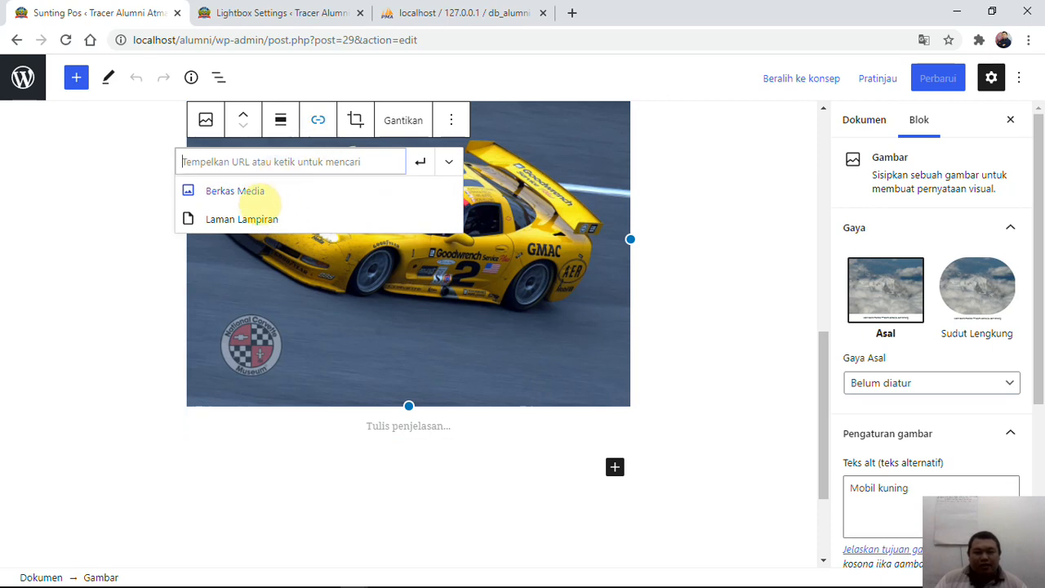
{"action": "left_click", "coordinate": [255, 191]}
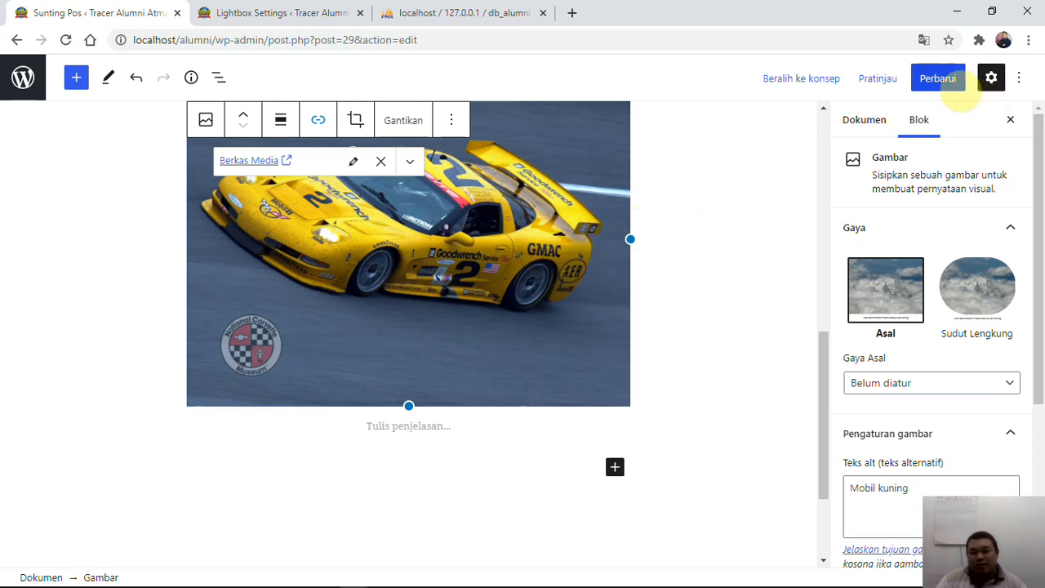
{"action": "left_click", "coordinate": [939, 79]}
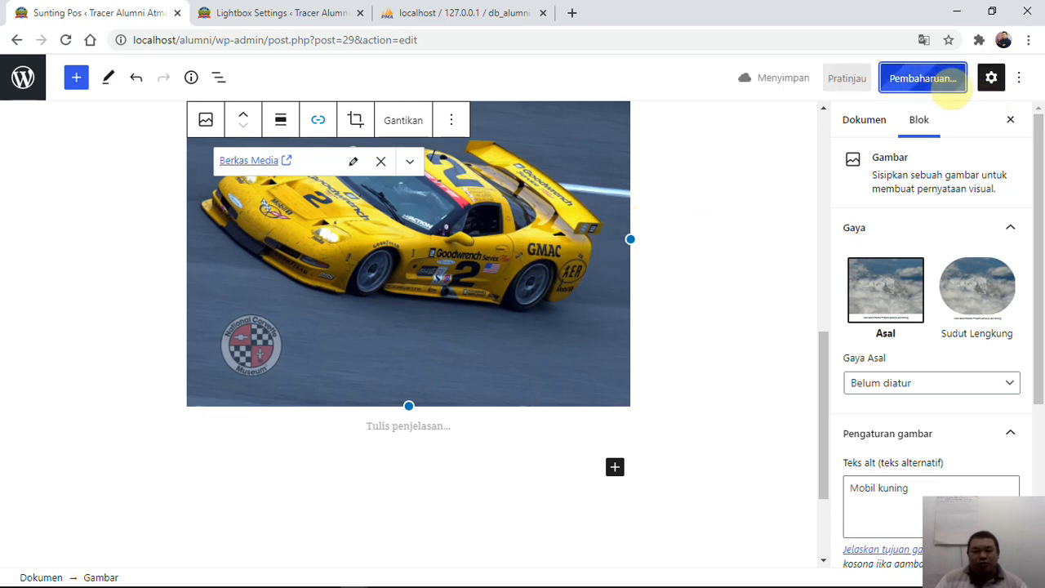
Step: Open the updated post in a new browser tab and pause its audio
{"action": "right_click", "coordinate": [167, 535]}
{"action": "left_click", "coordinate": [260, 365]}
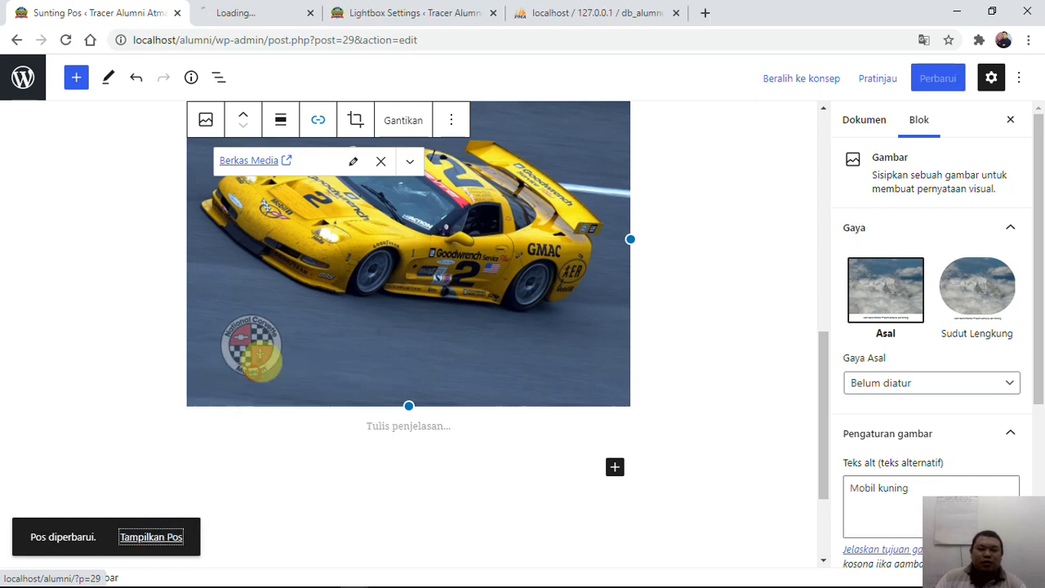
{"action": "left_click", "coordinate": [298, 13]}
{"action": "scroll", "coordinate": [245, 327], "scroll_direction": "down", "scroll_amount": 5}
{"action": "left_click", "coordinate": [53, 395]}
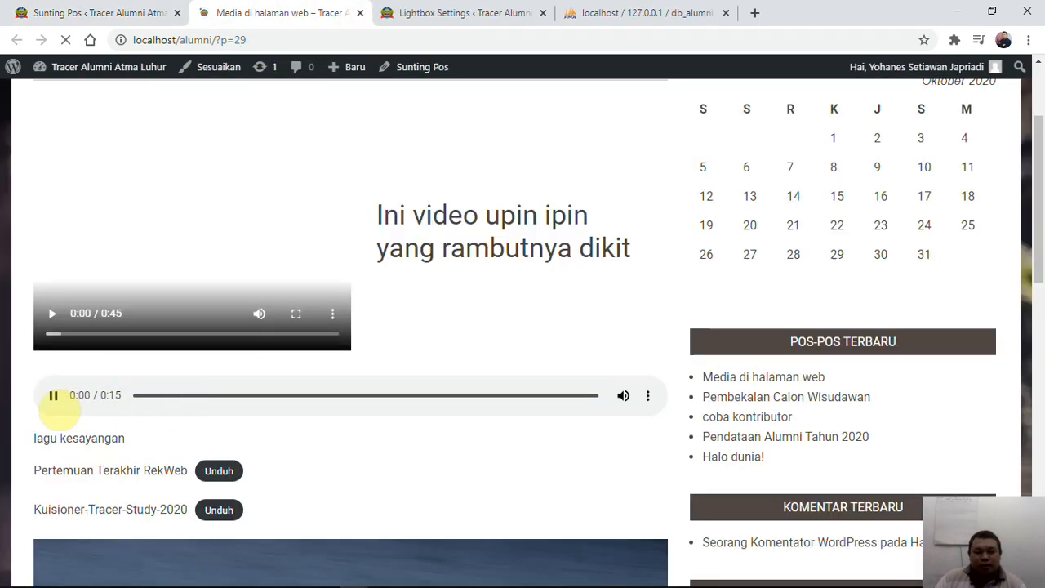
{"action": "left_click", "coordinate": [54, 399]}
Step: Open the yellow car image in the lightbox, examine its enlarged view and title, and close it
{"action": "scroll", "coordinate": [237, 345], "scroll_direction": "down", "scroll_amount": 6}
{"action": "left_click", "coordinate": [315, 339]}
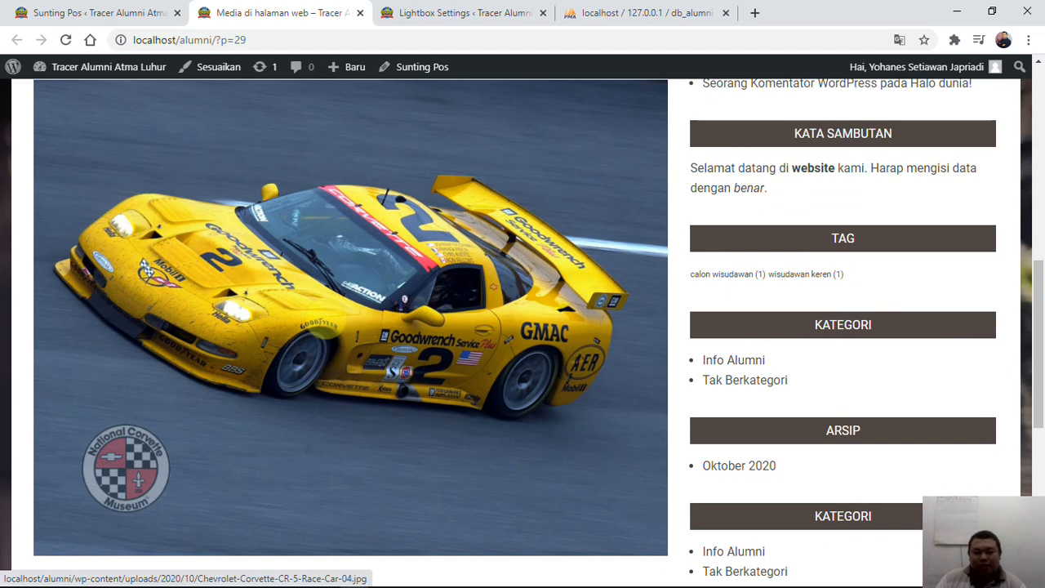
{"action": "left_click", "coordinate": [329, 317]}
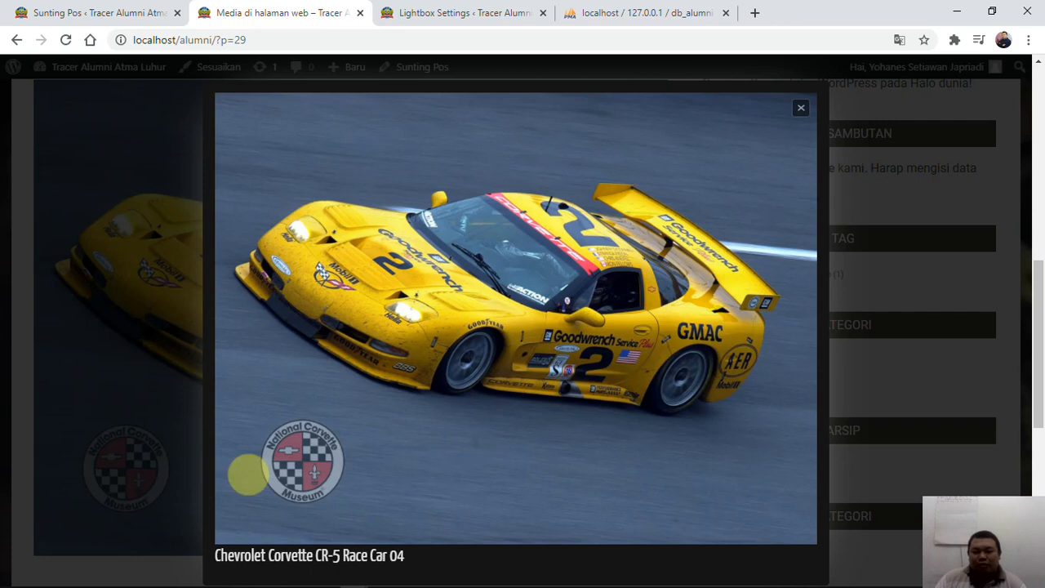
{"action": "mouse_move", "coordinate": [432, 573]}
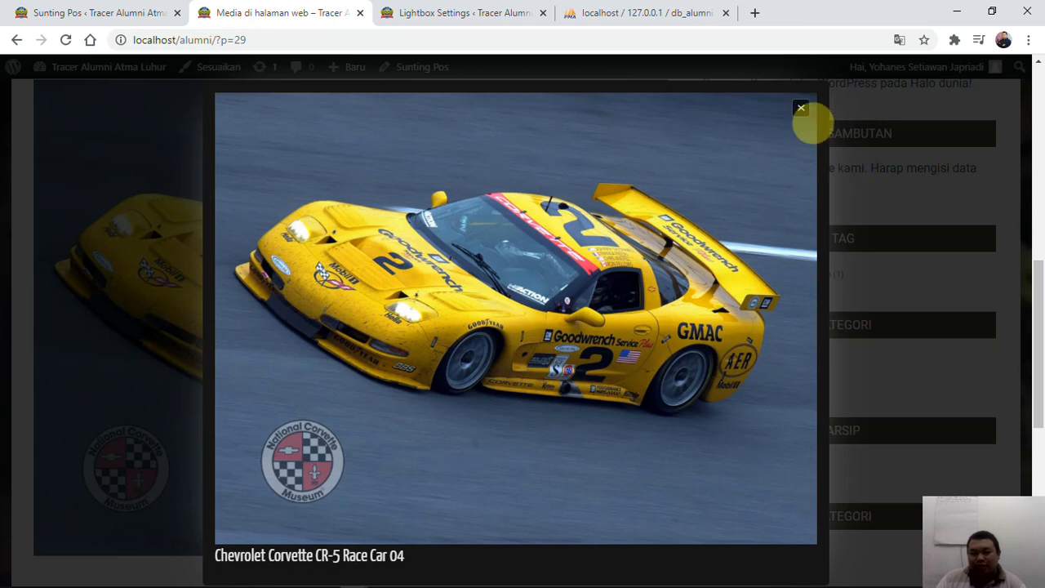
{"action": "left_click", "coordinate": [801, 109]}
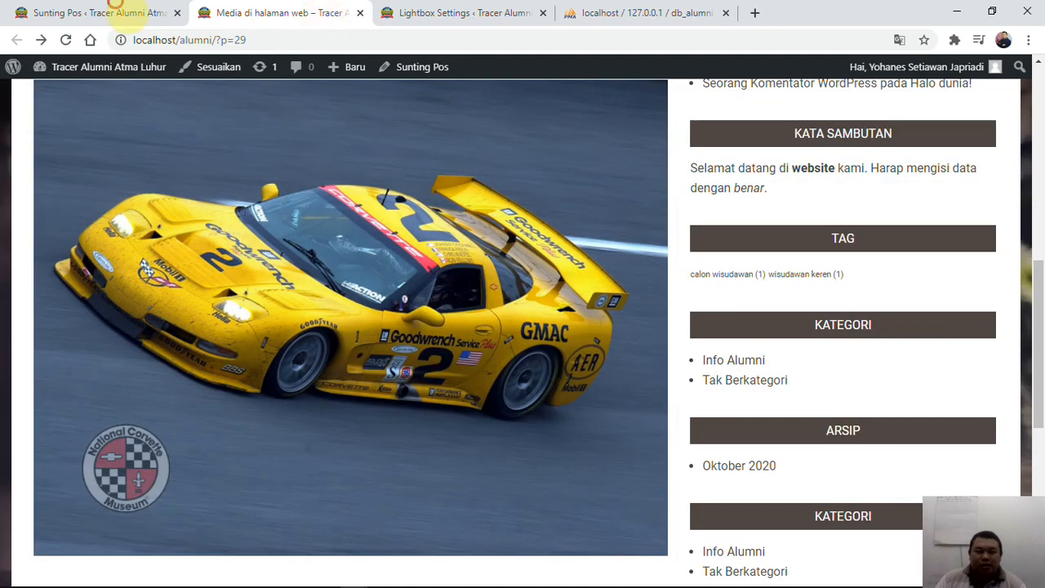
Step: Return to the post editor and insert the image "logo ISB atma luhur_final" in a new image block below the car
{"action": "left_click", "coordinate": [115, 8]}
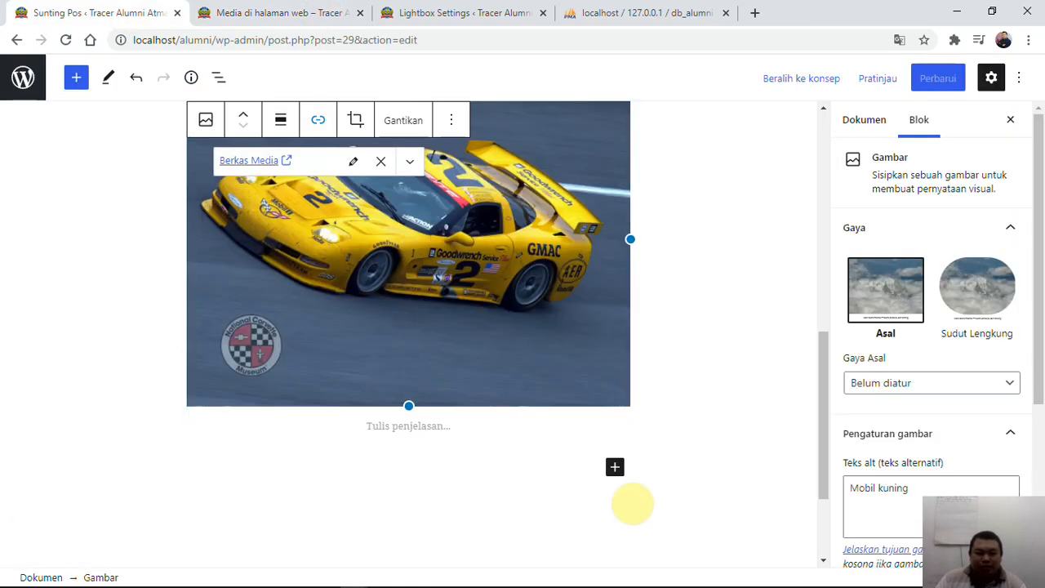
{"action": "left_click", "coordinate": [622, 472]}
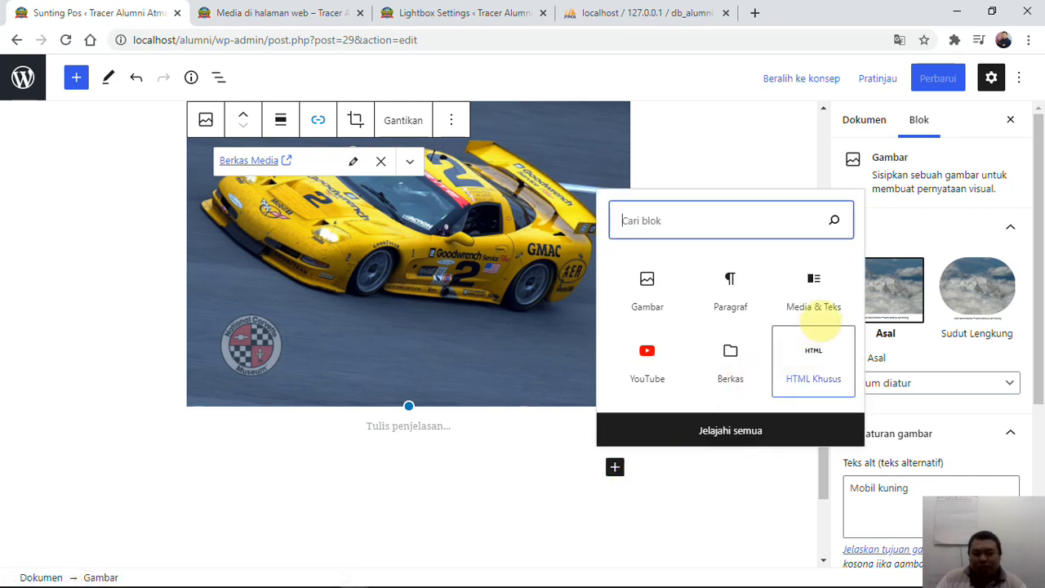
{"action": "left_click", "coordinate": [649, 286]}
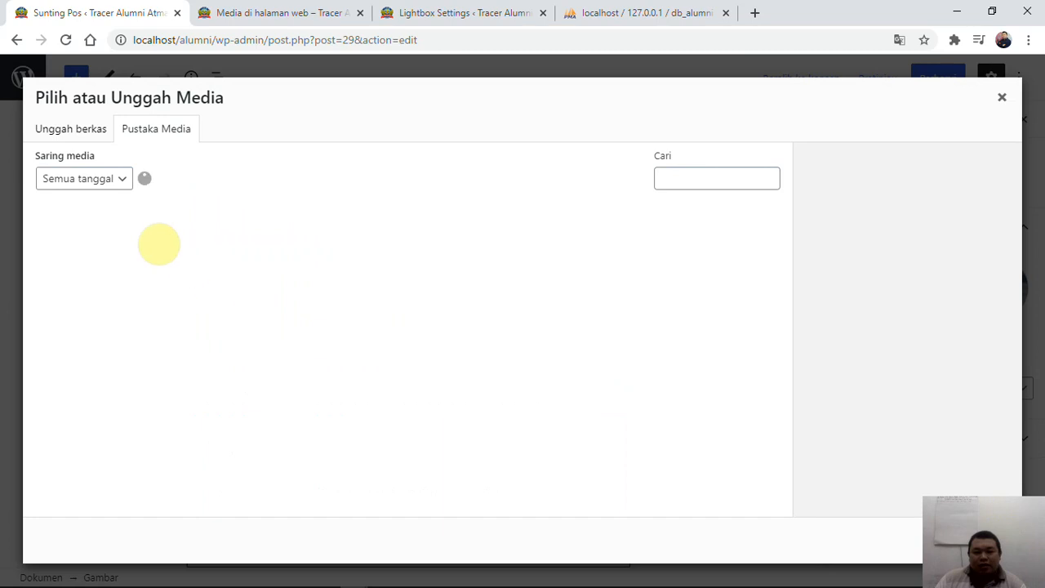
{"action": "left_click", "coordinate": [186, 243]}
{"action": "scroll", "coordinate": [897, 457], "scroll_direction": "down", "scroll_amount": 2}
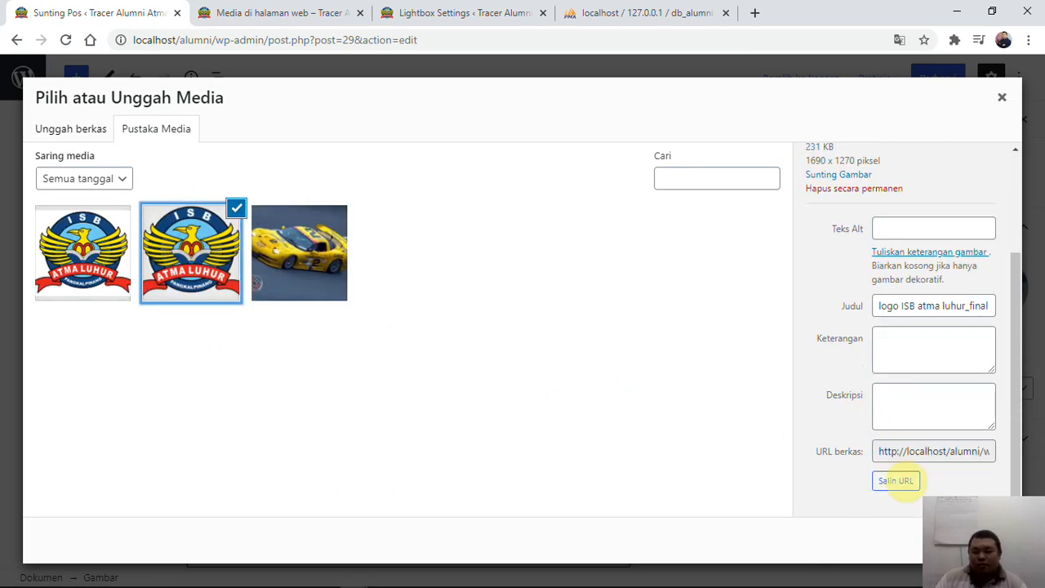
{"action": "left_click", "coordinate": [894, 481]}
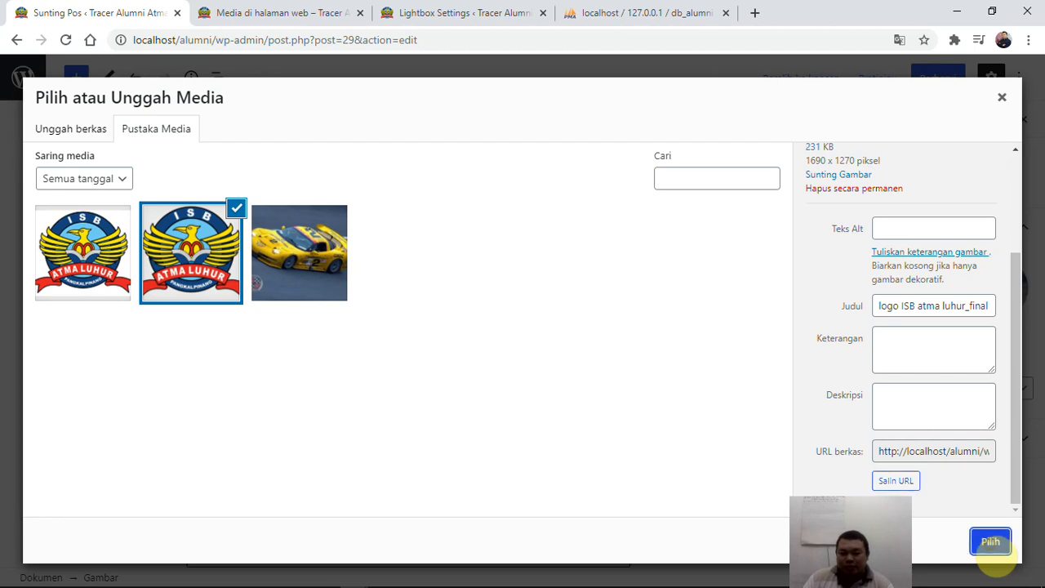
{"action": "left_click", "coordinate": [991, 543]}
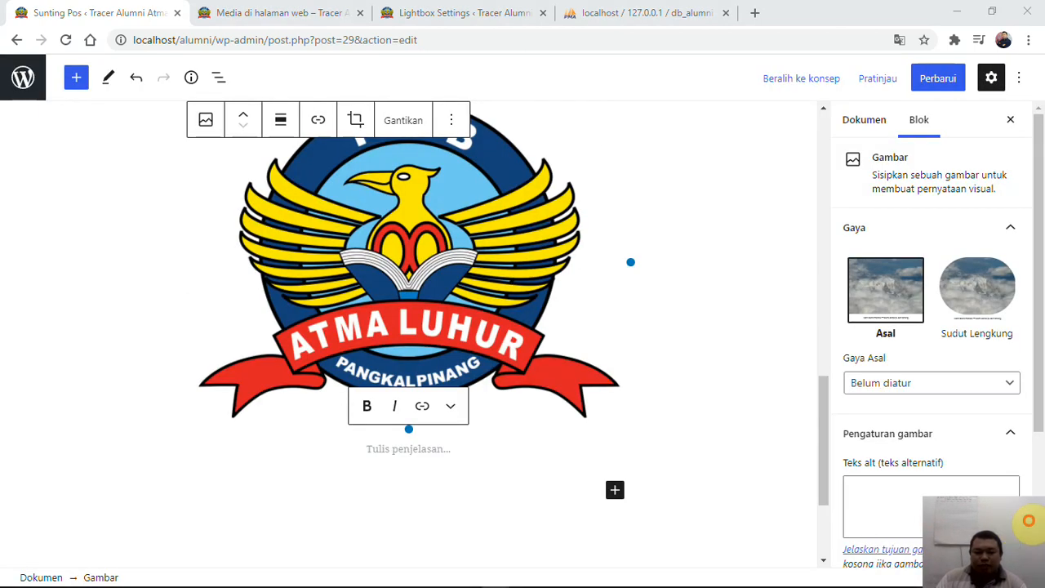
Step: Link the ISB Atma Luhur logo image to its media file (Berkas Media) and update the post
{"action": "scroll", "coordinate": [457, 351], "scroll_direction": "up", "scroll_amount": 2}
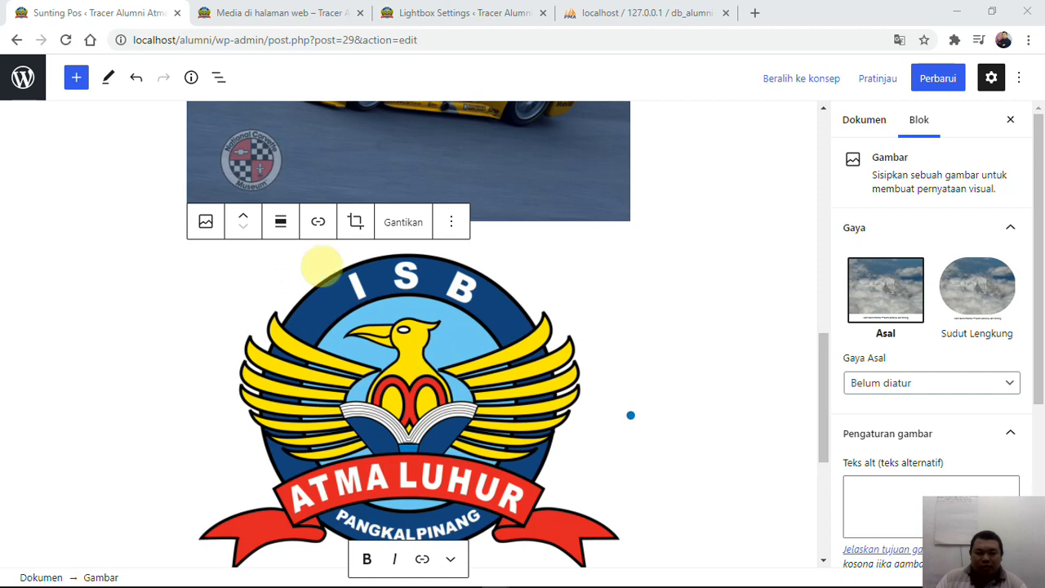
{"action": "left_click", "coordinate": [351, 261]}
{"action": "left_click", "coordinate": [324, 230]}
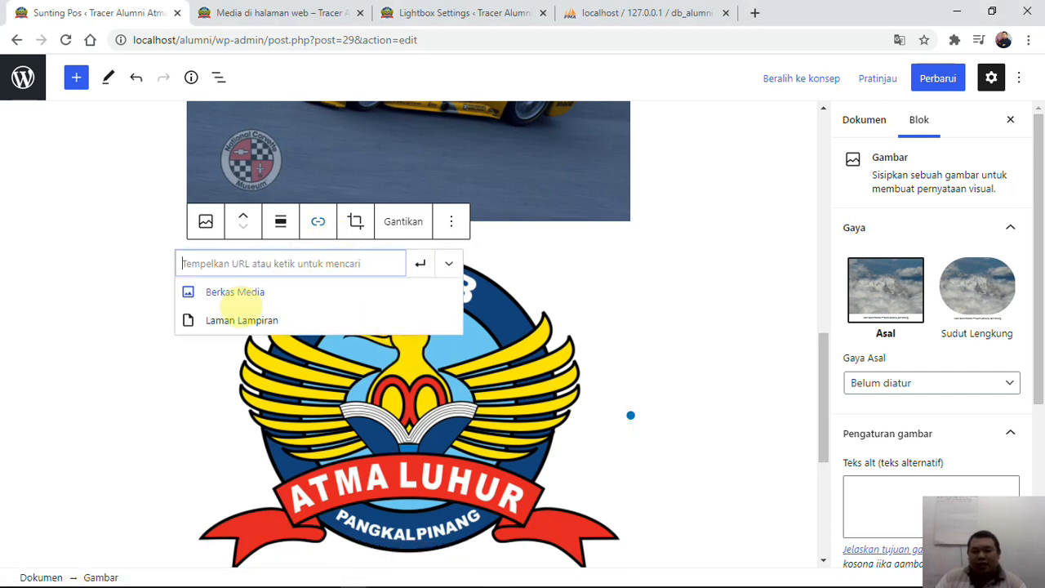
{"action": "left_click", "coordinate": [234, 293]}
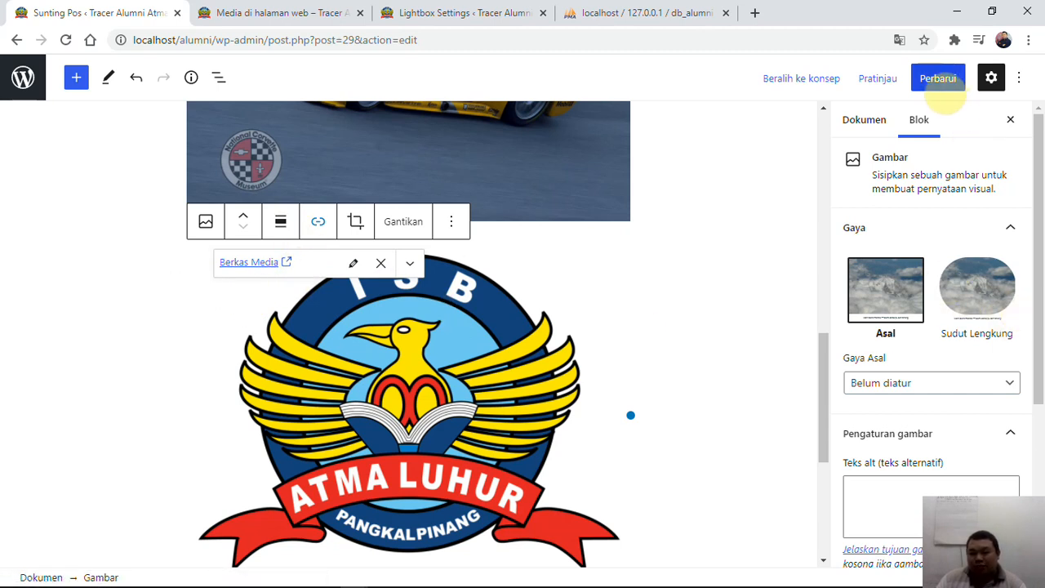
{"action": "left_click", "coordinate": [939, 85]}
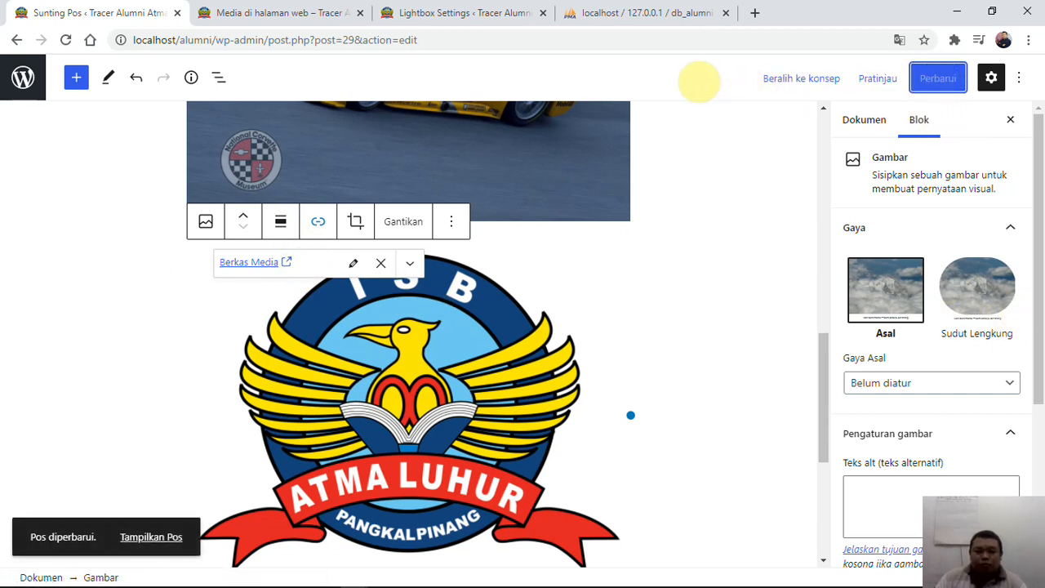
Step: Switch to the published post "Media di halaman web", reload it and look over the car and logo images
{"action": "left_click", "coordinate": [343, 13]}
{"action": "left_click", "coordinate": [267, 42]}
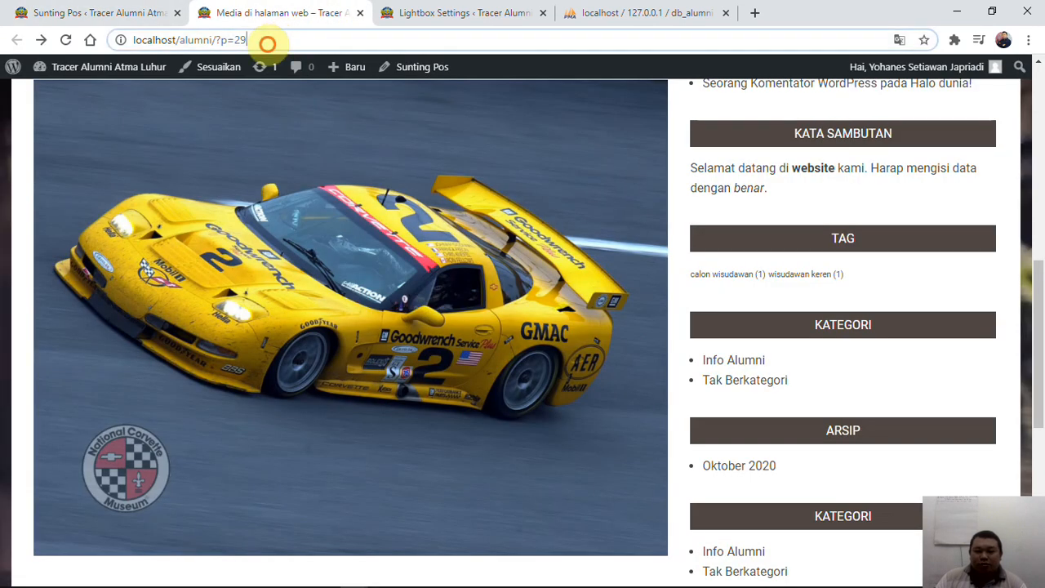
{"action": "key", "text": "Return"}
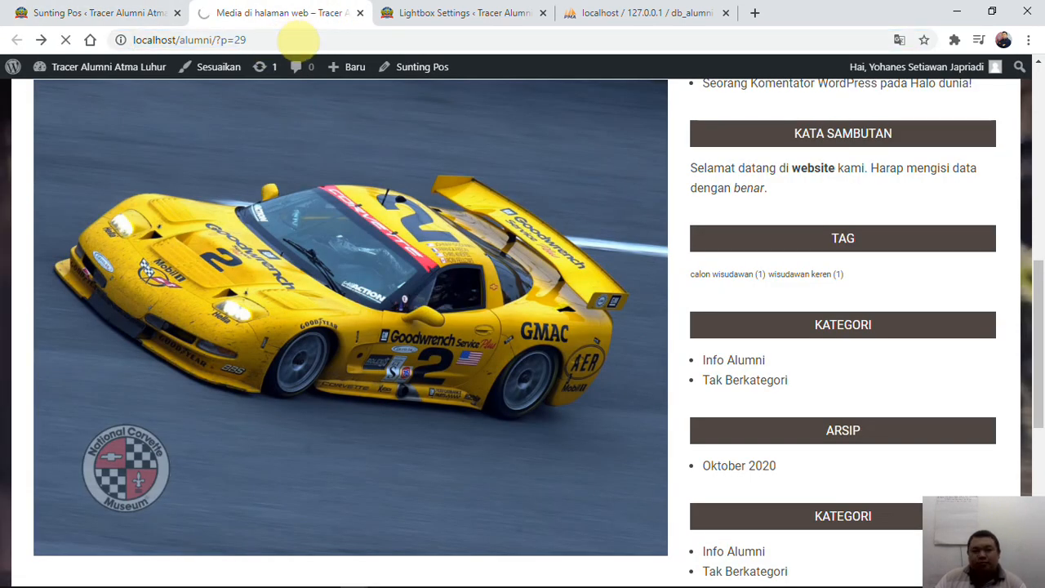
{"action": "scroll", "coordinate": [338, 235], "scroll_direction": "down", "scroll_amount": 3}
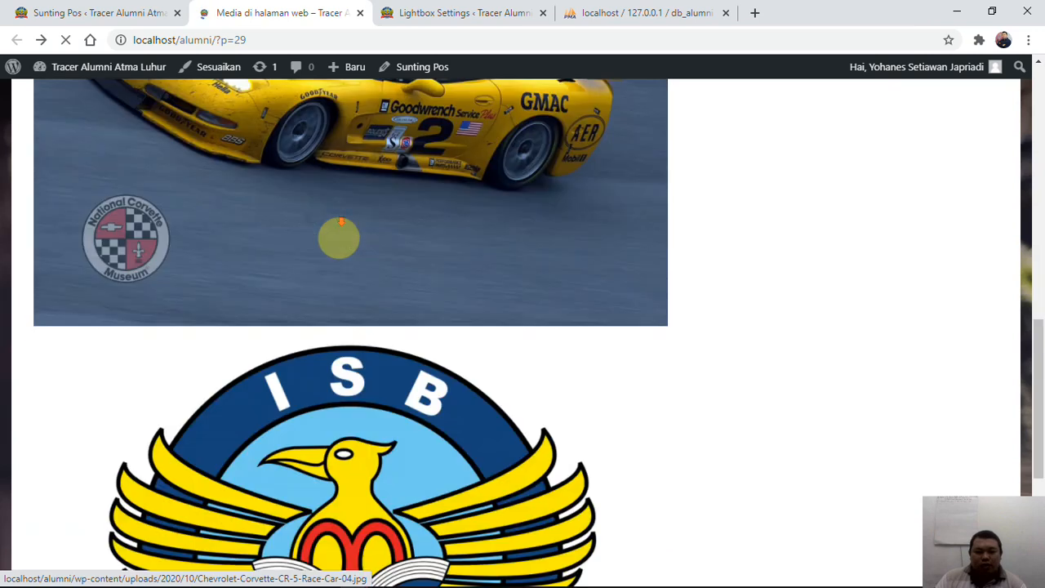
{"action": "scroll", "coordinate": [338, 235], "scroll_direction": "up", "scroll_amount": 8}
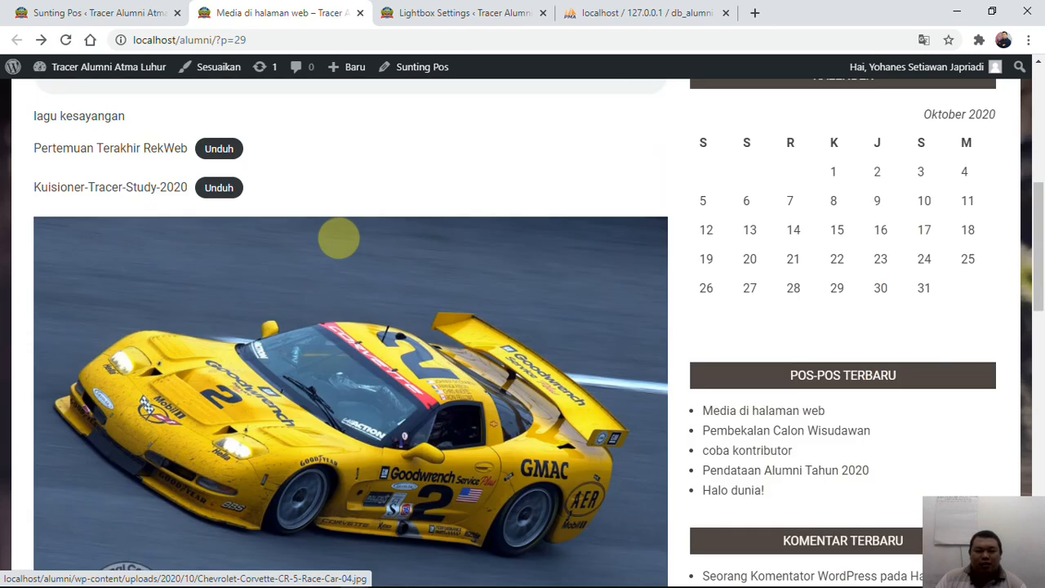
{"action": "scroll", "coordinate": [341, 372], "scroll_direction": "down", "scroll_amount": 3}
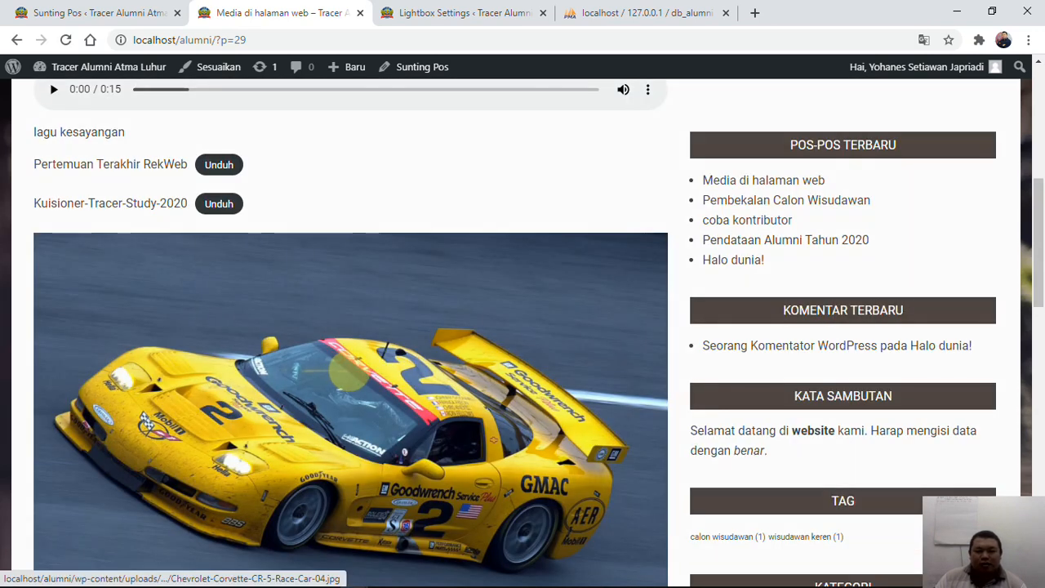
Step: Open the yellow car image in the lightbox, browse back and forth between it and the logo, and close the lightbox
{"action": "left_click", "coordinate": [347, 374]}
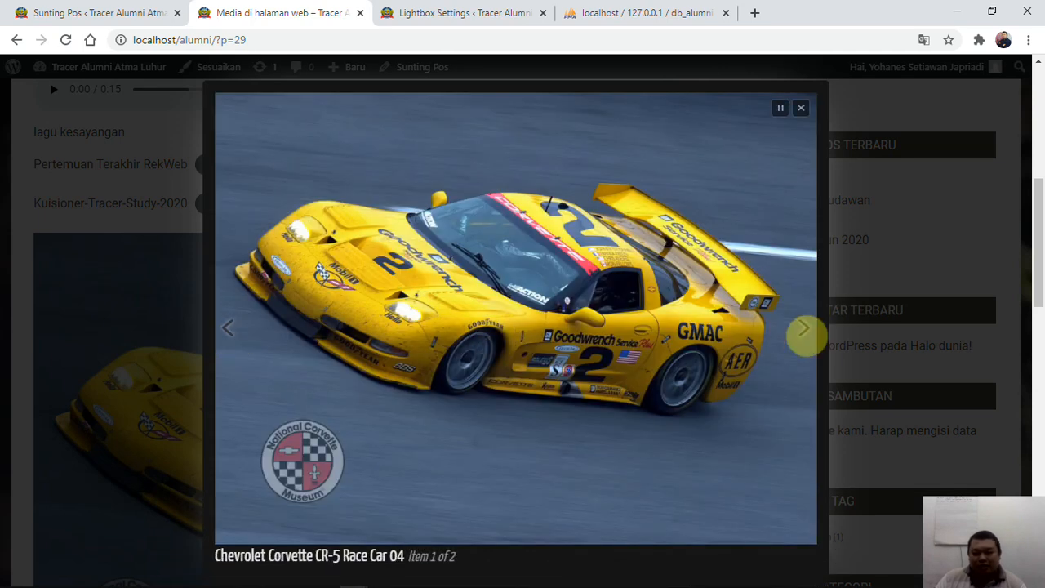
{"action": "left_click", "coordinate": [805, 330]}
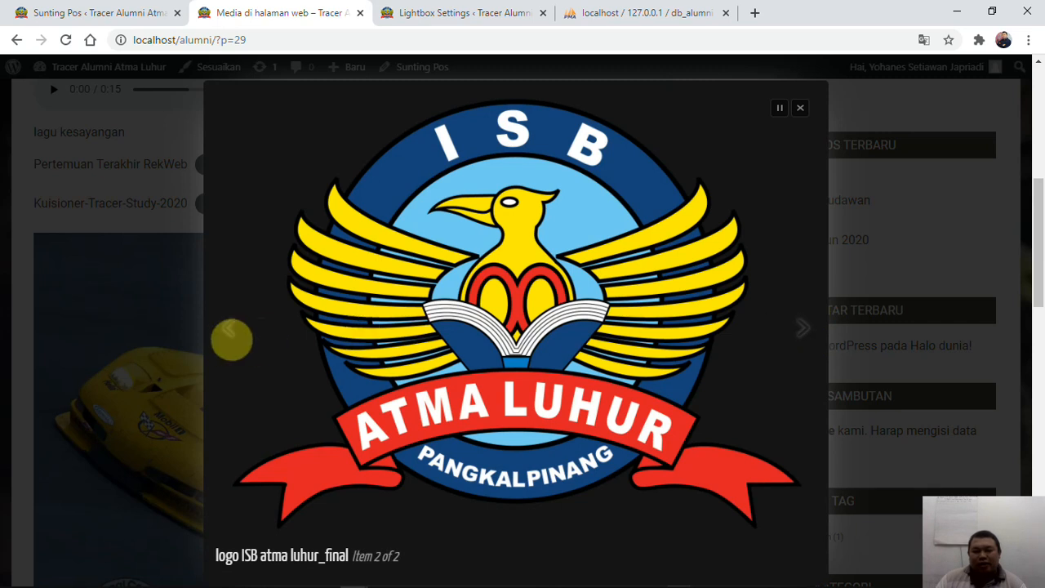
{"action": "left_click", "coordinate": [220, 329]}
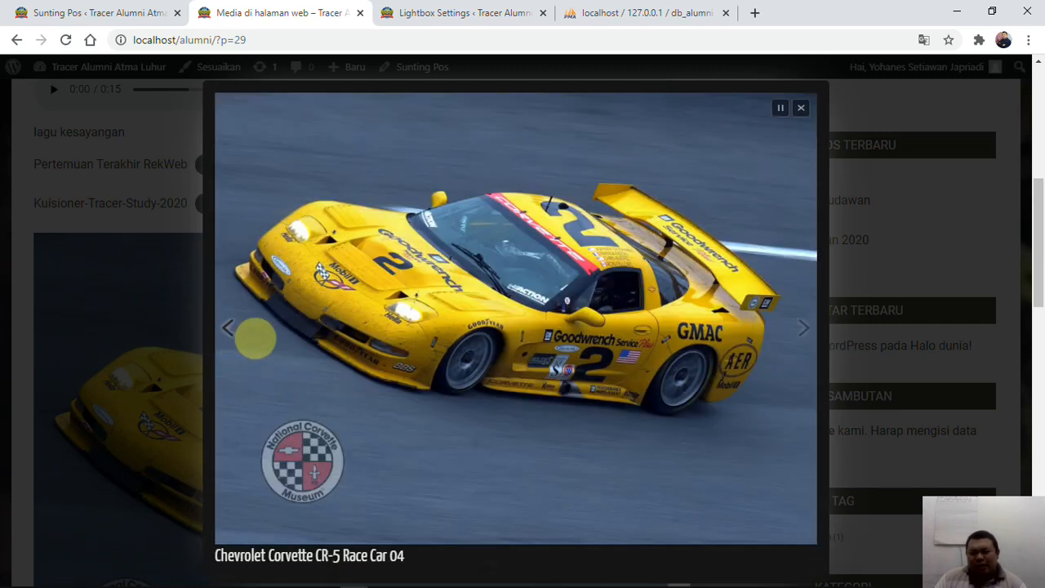
{"action": "left_click", "coordinate": [806, 336]}
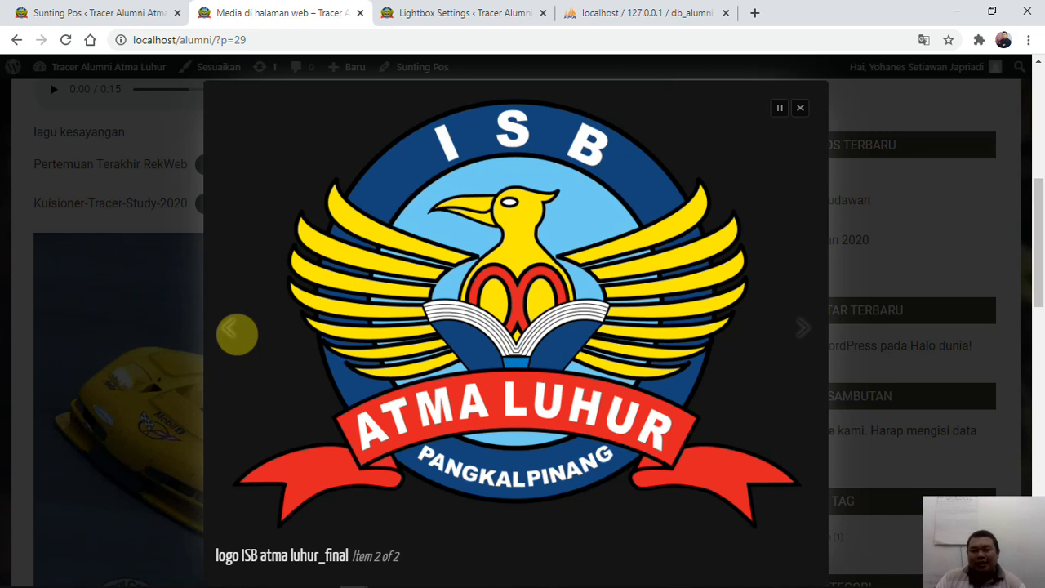
{"action": "left_click", "coordinate": [241, 333]}
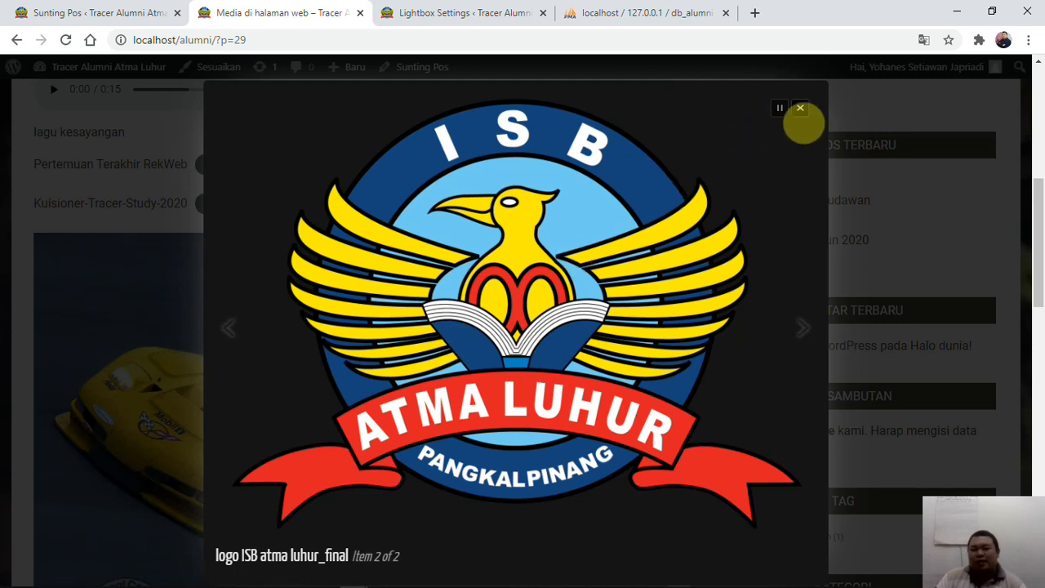
{"action": "left_click", "coordinate": [801, 119]}
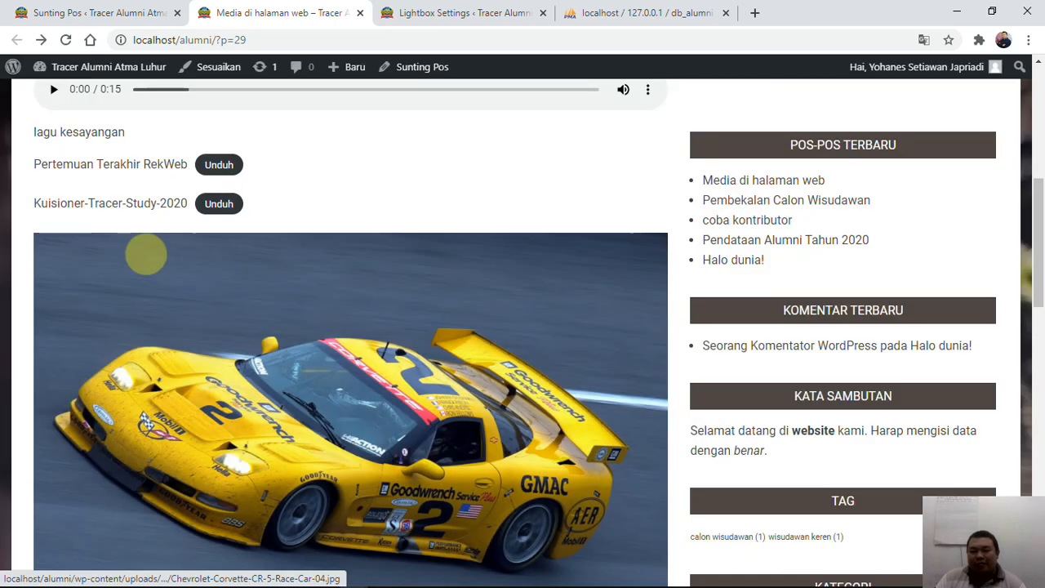
Step: Reopen the yellow car image in the lightbox, pause its slideshow and close it
{"action": "left_click", "coordinate": [195, 289]}
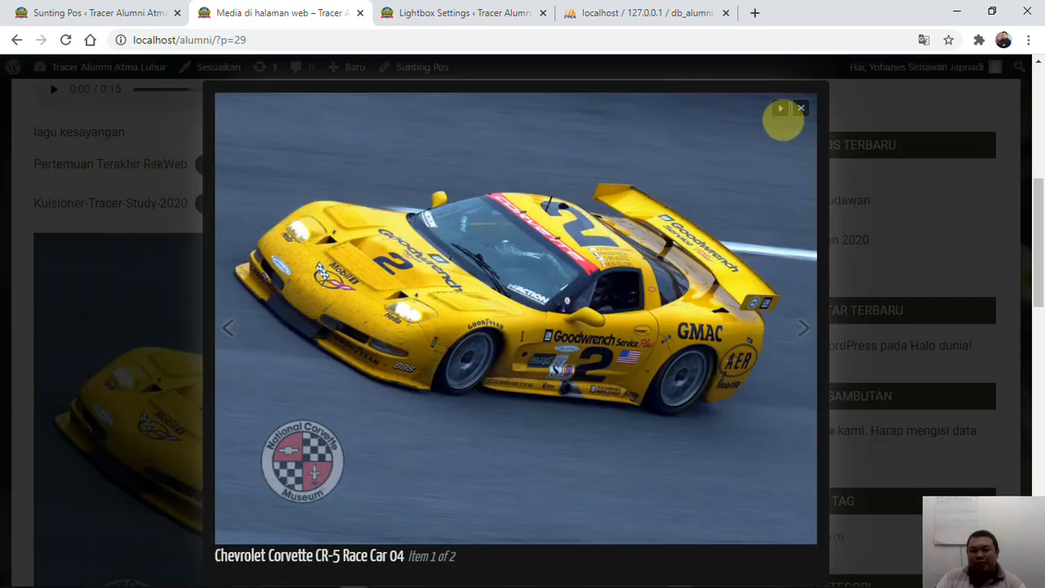
{"action": "left_click", "coordinate": [803, 115]}
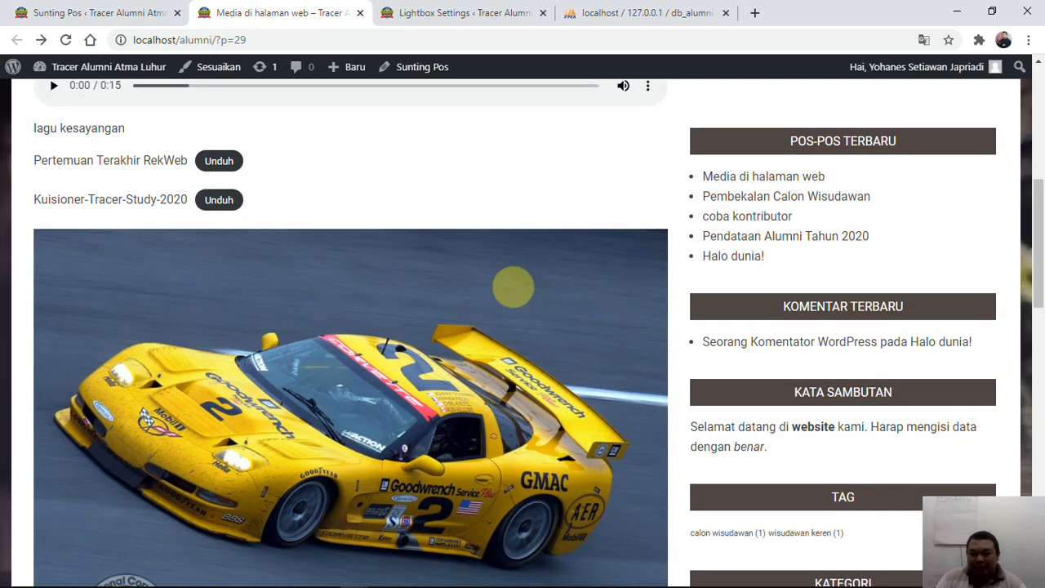
{"action": "scroll", "coordinate": [512, 288], "scroll_direction": "down", "scroll_amount": 10}
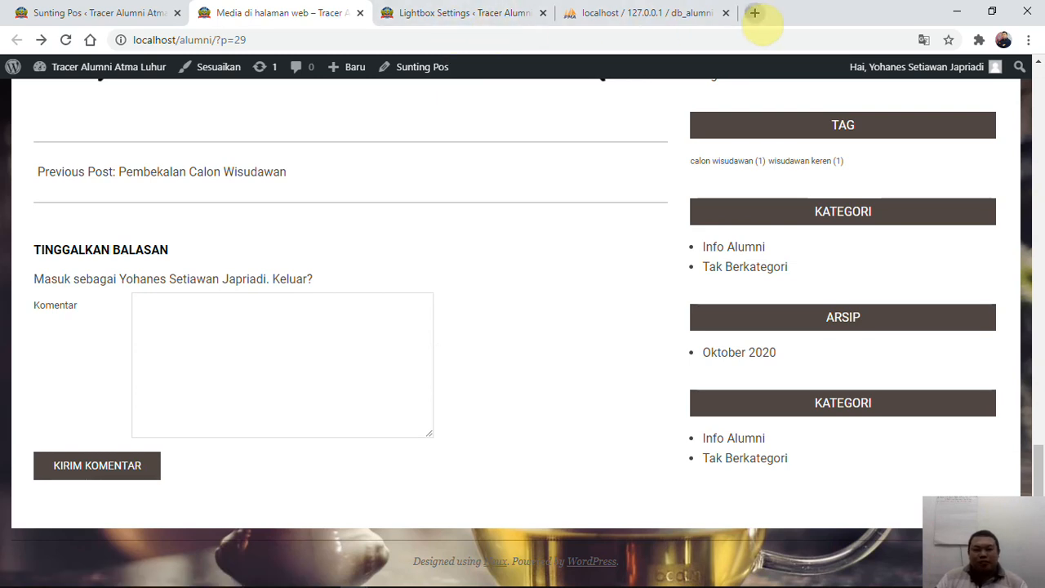
Step: Search Google for "plugin wordpress share social media" in a new browser tab
{"action": "left_click", "coordinate": [755, 14]}
{"action": "type", "text": "plugin "}
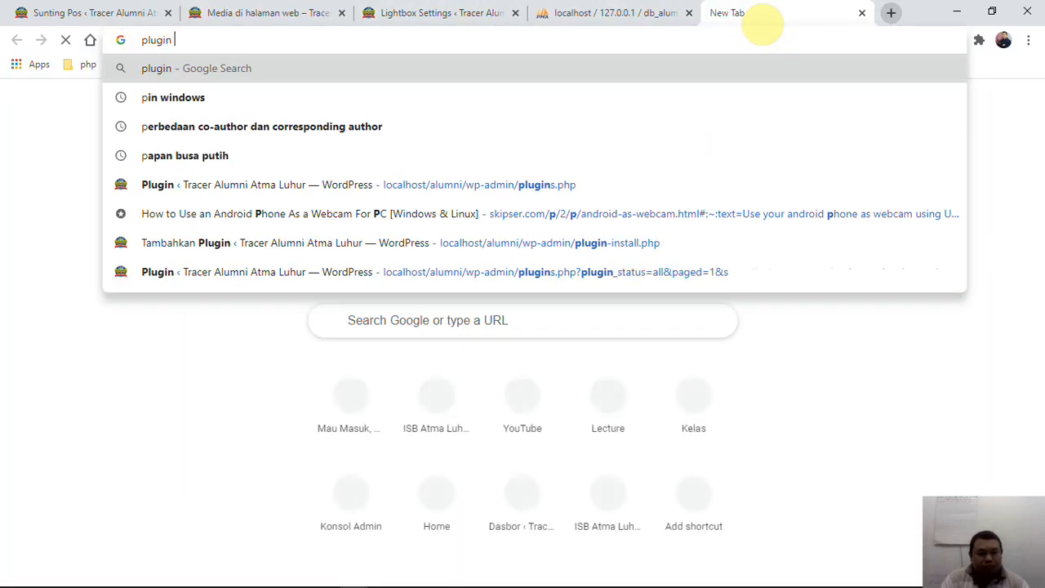
{"action": "type", "text": "wordpress sha"}
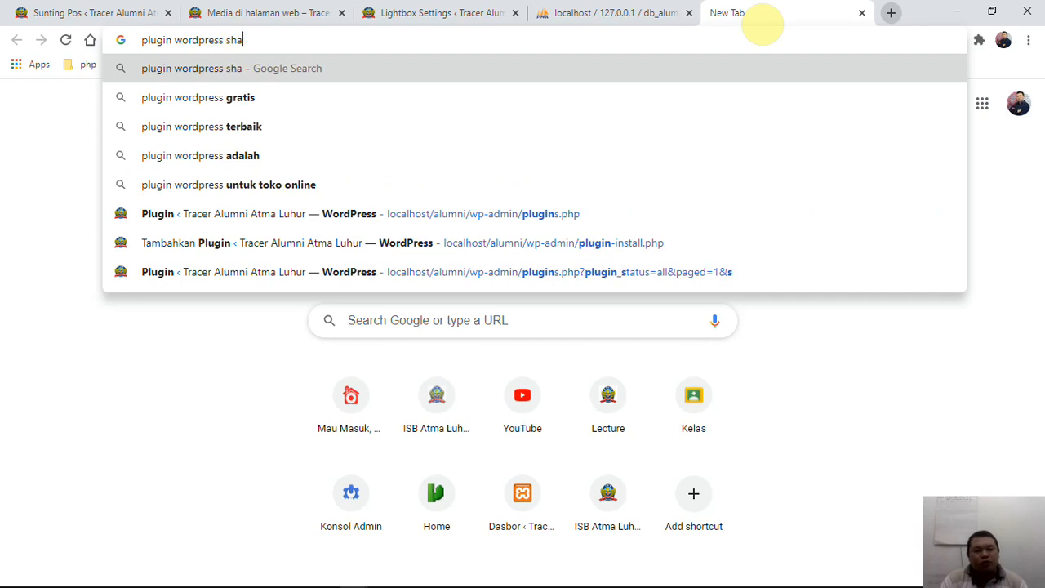
{"action": "type", "text": "re"}
{"action": "key", "text": "Down"}
{"action": "key", "text": "Return"}
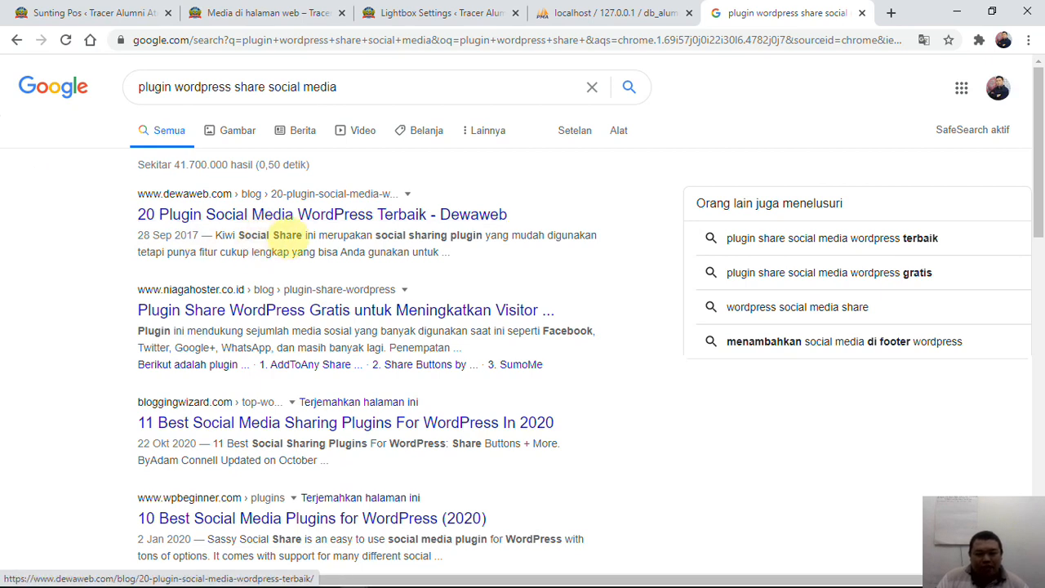
Step: Open the result "11 Best Social Media Sharing Plugins For WordPress In 2020" in a separate tab and switch to it
{"action": "left_click", "coordinate": [282, 424]}
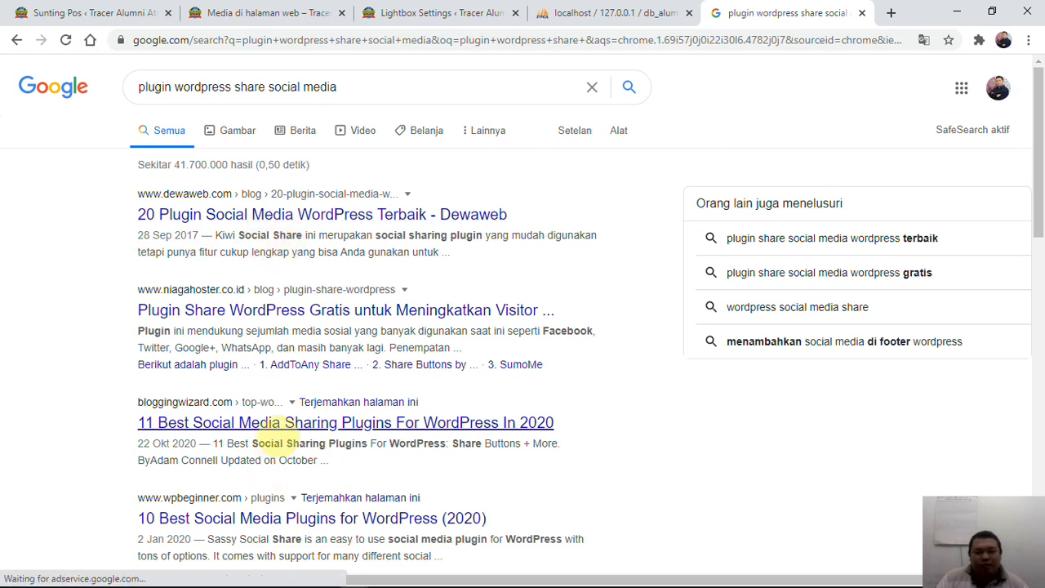
{"action": "left_click", "coordinate": [282, 424], "text": "ctrl"}
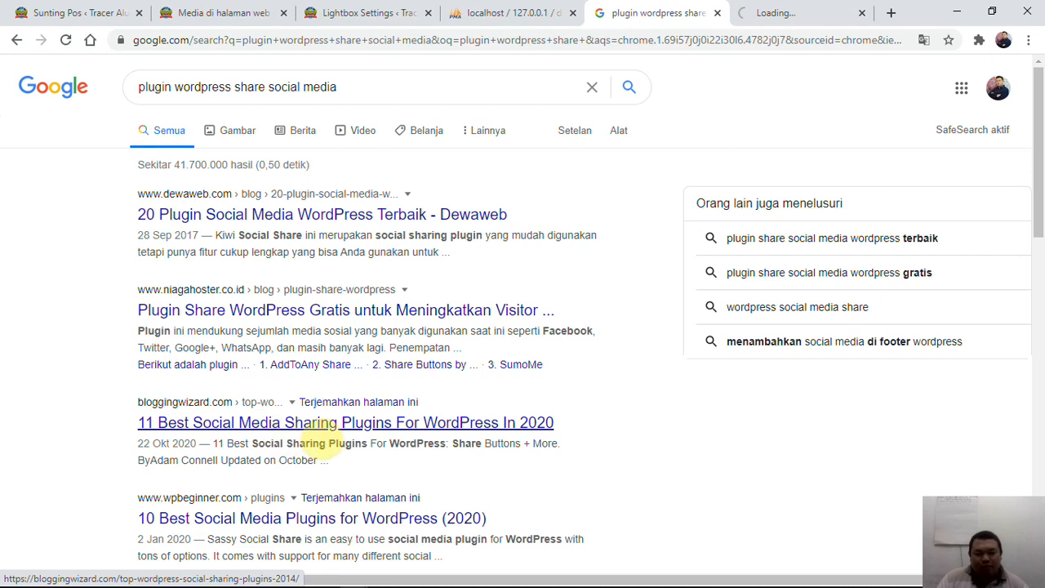
{"action": "left_click", "coordinate": [786, 23]}
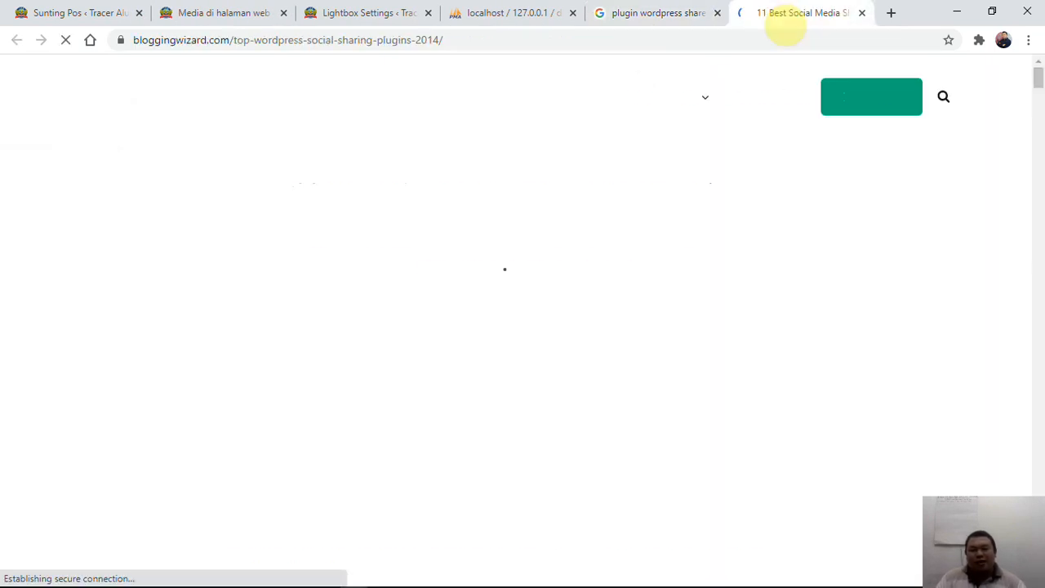
Step: Read through the article's plugin reviews from Social Snap to Social Warfare, examining their features and prices
{"action": "scroll", "coordinate": [529, 293], "scroll_direction": "down", "scroll_amount": 10}
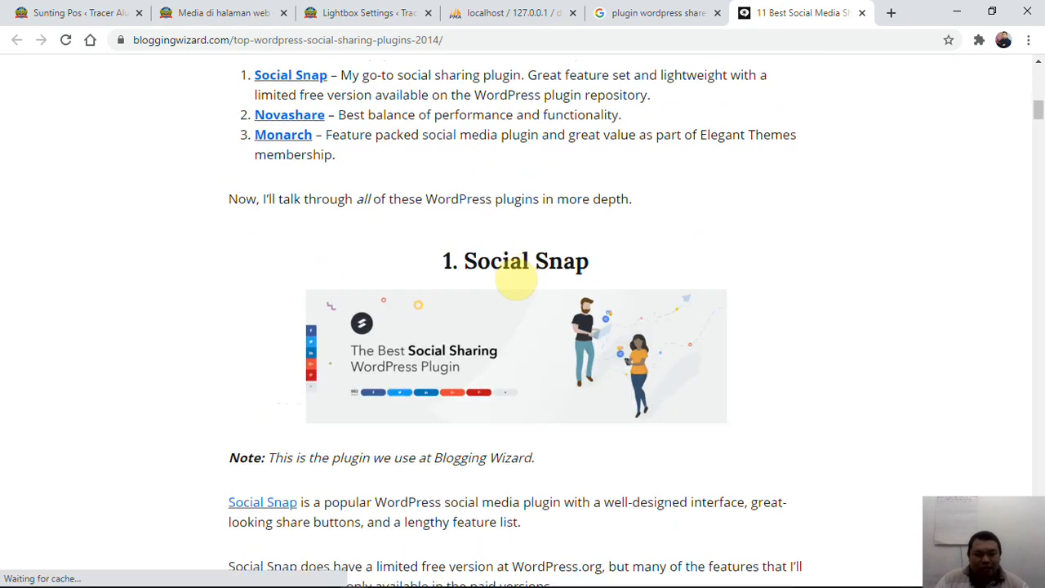
{"action": "scroll", "coordinate": [515, 280], "scroll_direction": "down", "scroll_amount": 3}
{"action": "scroll", "coordinate": [516, 280], "scroll_direction": "down", "scroll_amount": 10}
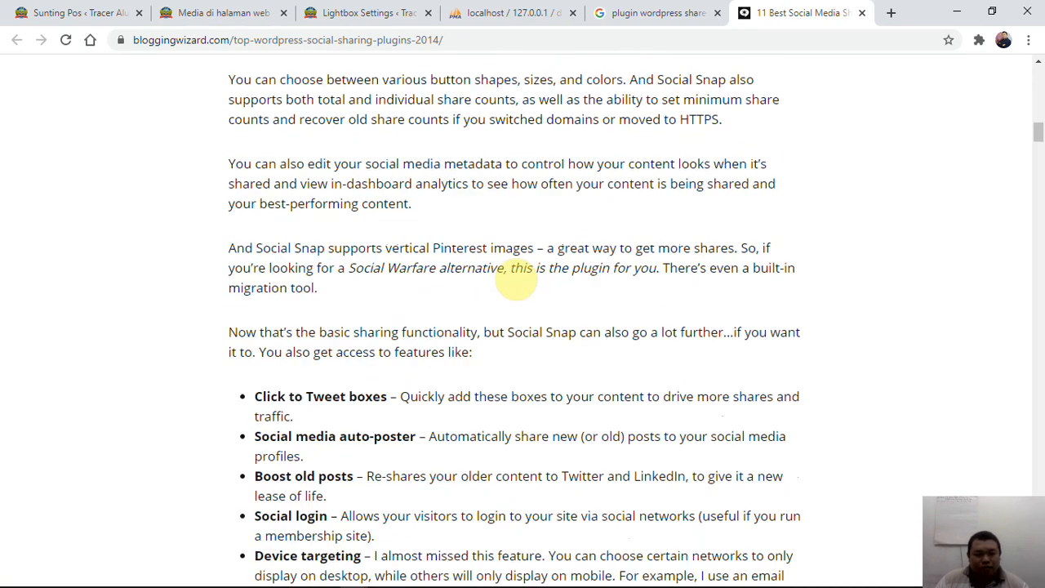
{"action": "scroll", "coordinate": [516, 280], "scroll_direction": "down", "scroll_amount": 3}
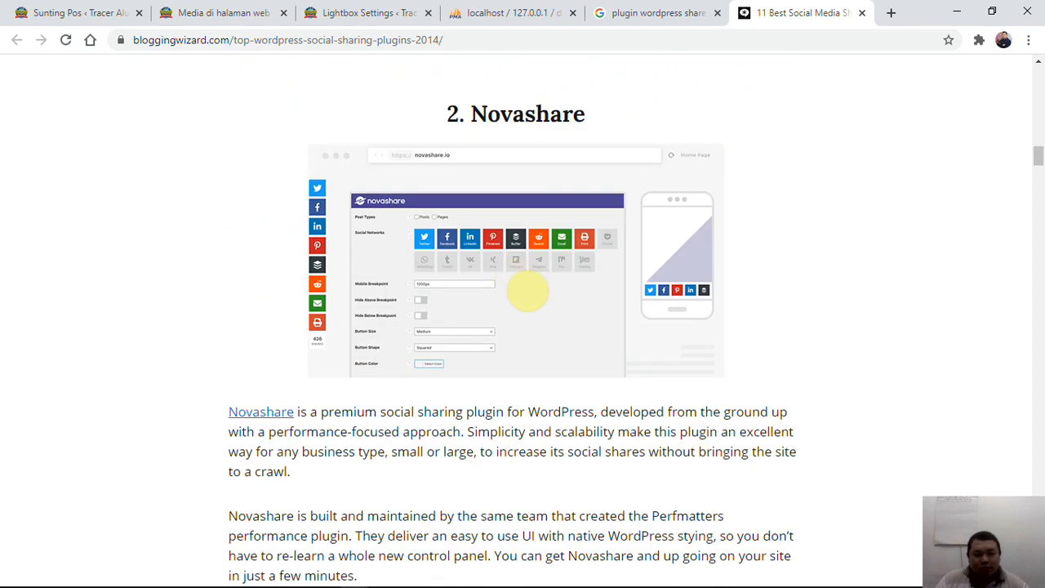
{"action": "scroll", "coordinate": [523, 285], "scroll_direction": "down", "scroll_amount": 10}
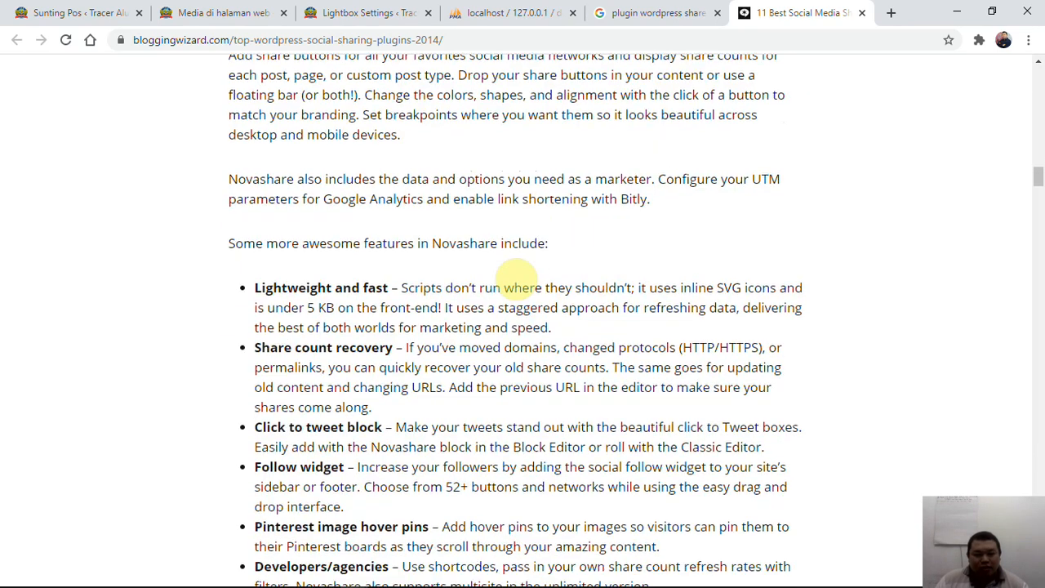
{"action": "scroll", "coordinate": [516, 280], "scroll_direction": "up", "scroll_amount": 5}
{"action": "scroll", "coordinate": [516, 280], "scroll_direction": "down", "scroll_amount": 5}
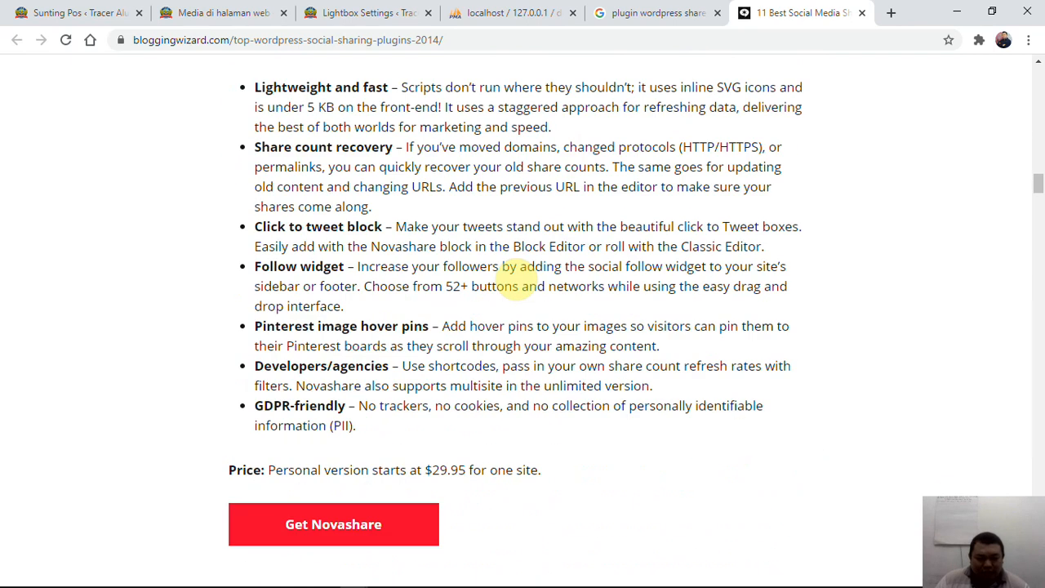
{"action": "scroll", "coordinate": [516, 280], "scroll_direction": "down", "scroll_amount": 4}
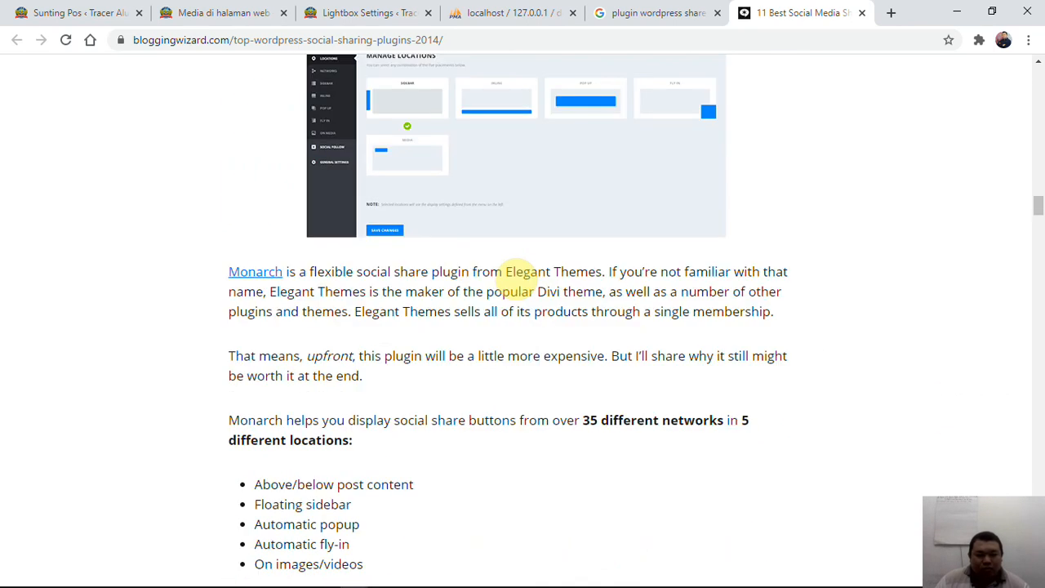
{"action": "scroll", "coordinate": [519, 274], "scroll_direction": "down", "scroll_amount": 11}
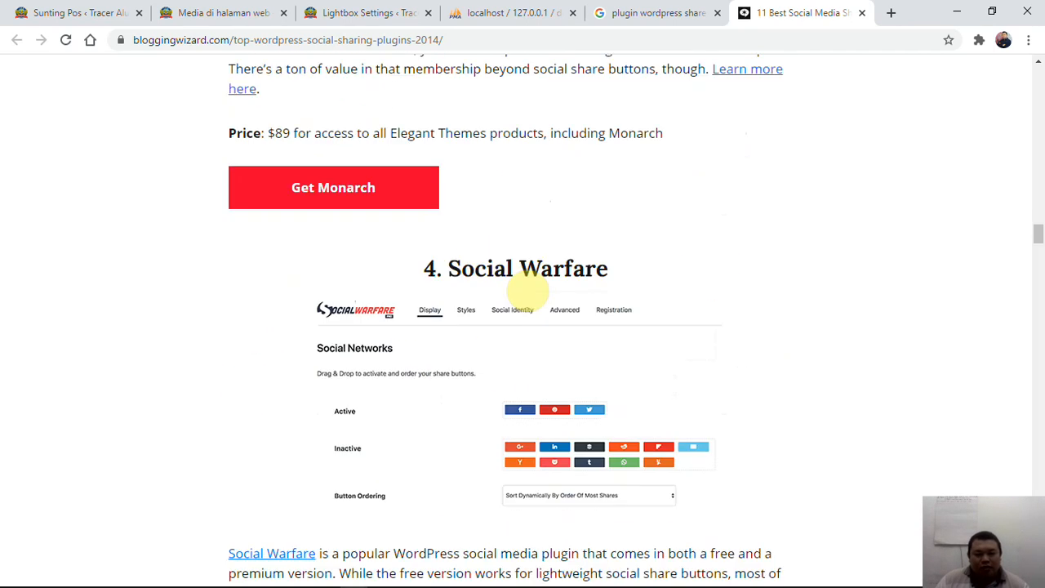
{"action": "scroll", "coordinate": [526, 290], "scroll_direction": "down", "scroll_amount": 3}
Step: Find the word "free" in the article and go through its matches up to the Social Warfare section
{"action": "key", "text": "ctrl+f"}
{"action": "type", "text": "free"}
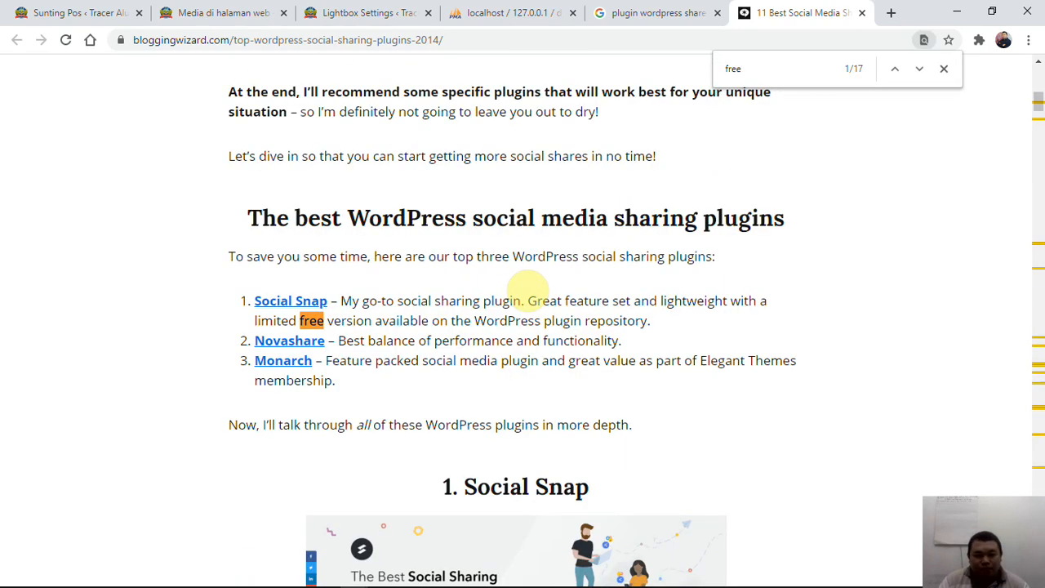
{"action": "key", "text": "Return"}
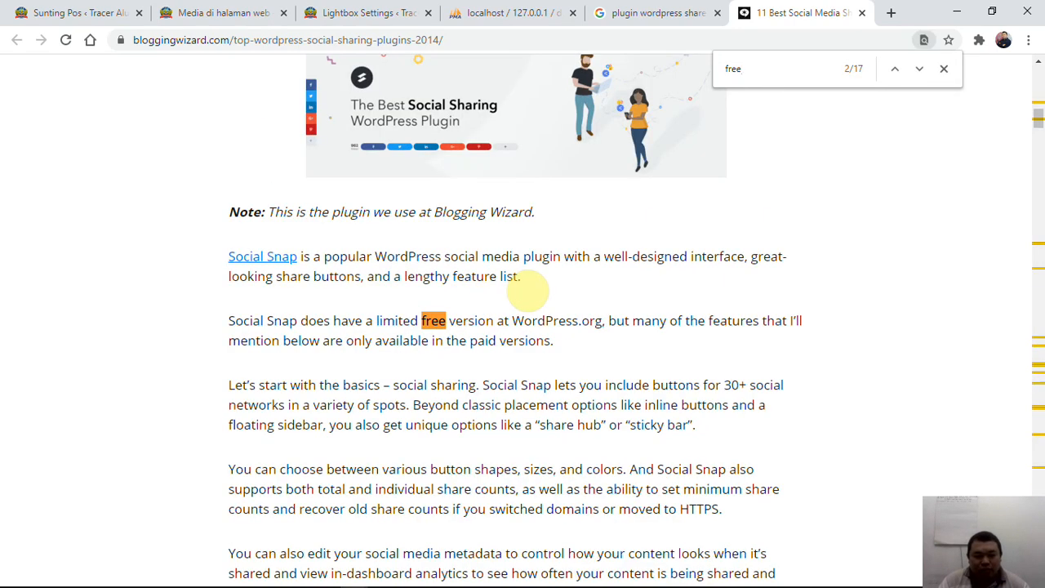
{"action": "key", "text": "Return"}
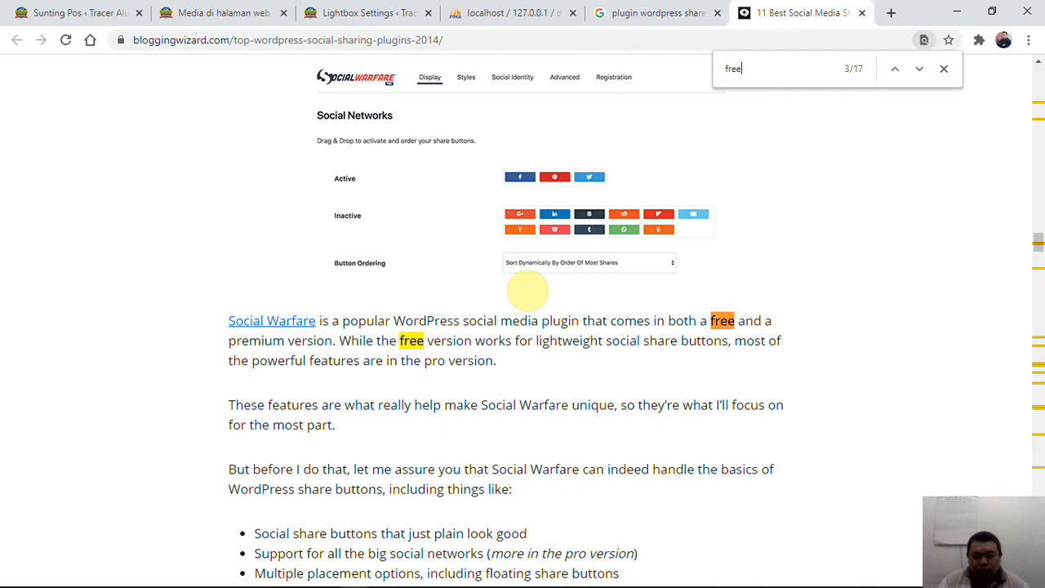
{"action": "scroll", "coordinate": [526, 290], "scroll_direction": "up", "scroll_amount": 2}
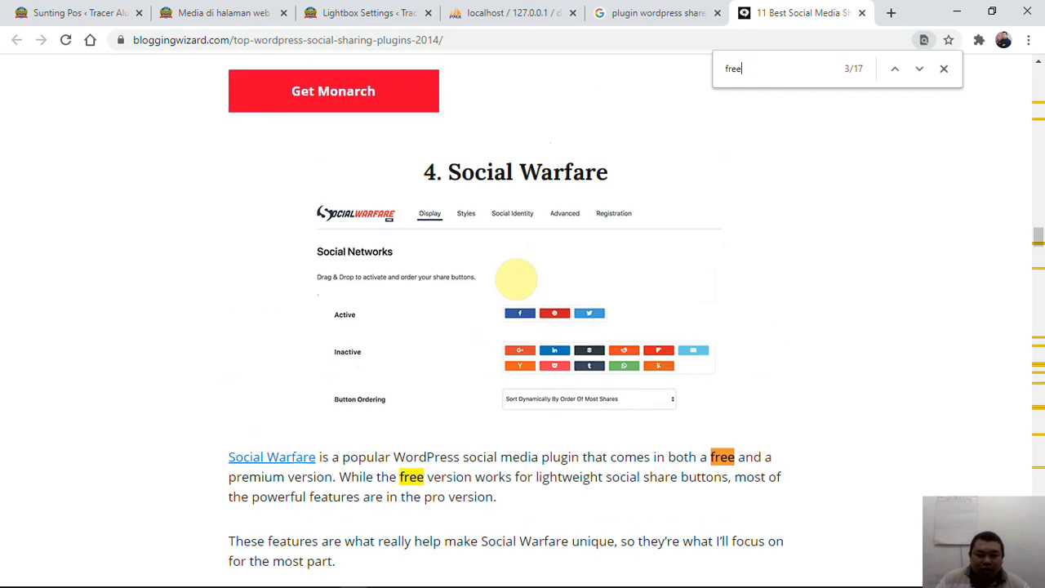
Step: Search Google for "plugin wordpress Social Warfare" using the name copied from the article, and open the id.wordpress.org plugin result
{"action": "left_click_drag", "start_coordinate": [632, 198], "coordinate": [445, 190]}
{"action": "key", "text": "ctrl+c"}
{"action": "left_click", "coordinate": [663, 18]}
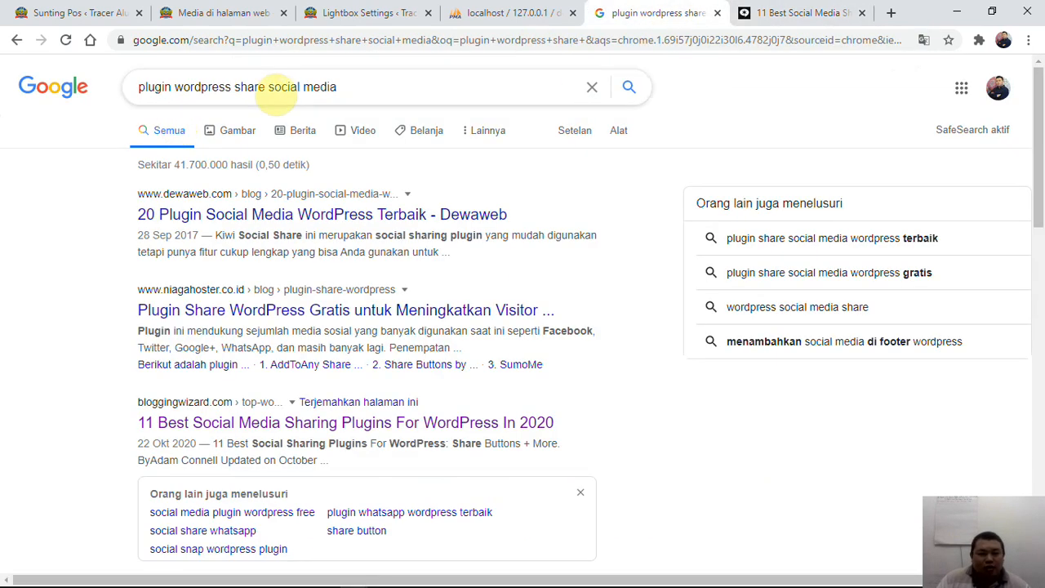
{"action": "left_click_drag", "start_coordinate": [338, 87], "coordinate": [239, 87]}
{"action": "key", "text": "ctrl+v"}
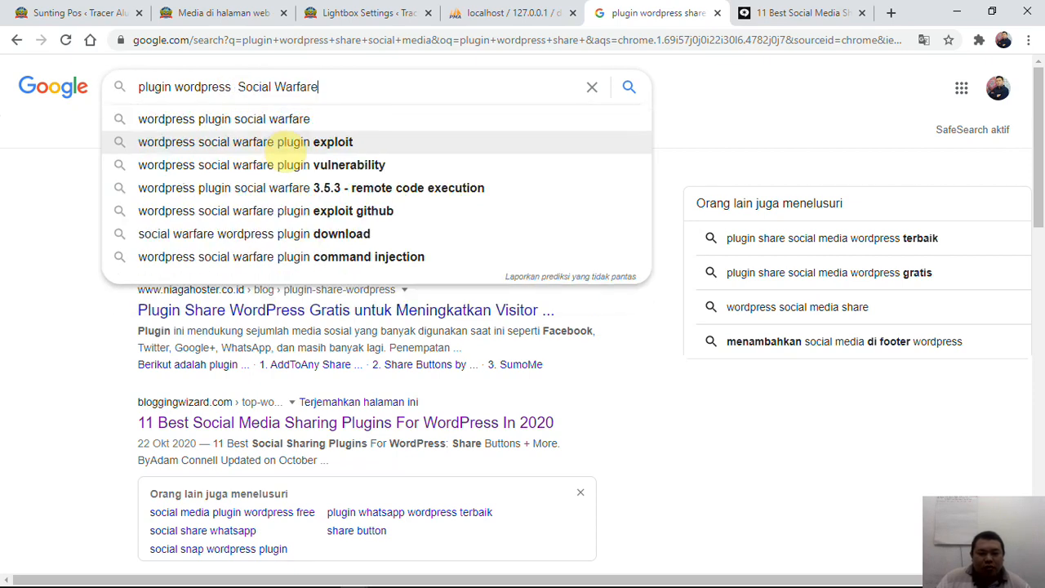
{"action": "key", "text": "Return"}
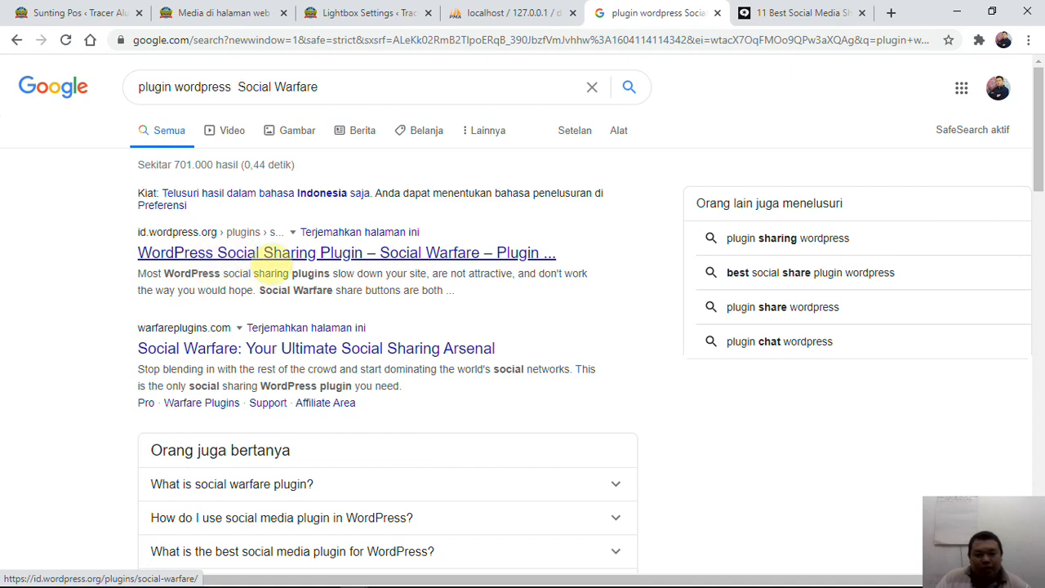
{"action": "left_click", "coordinate": [274, 253]}
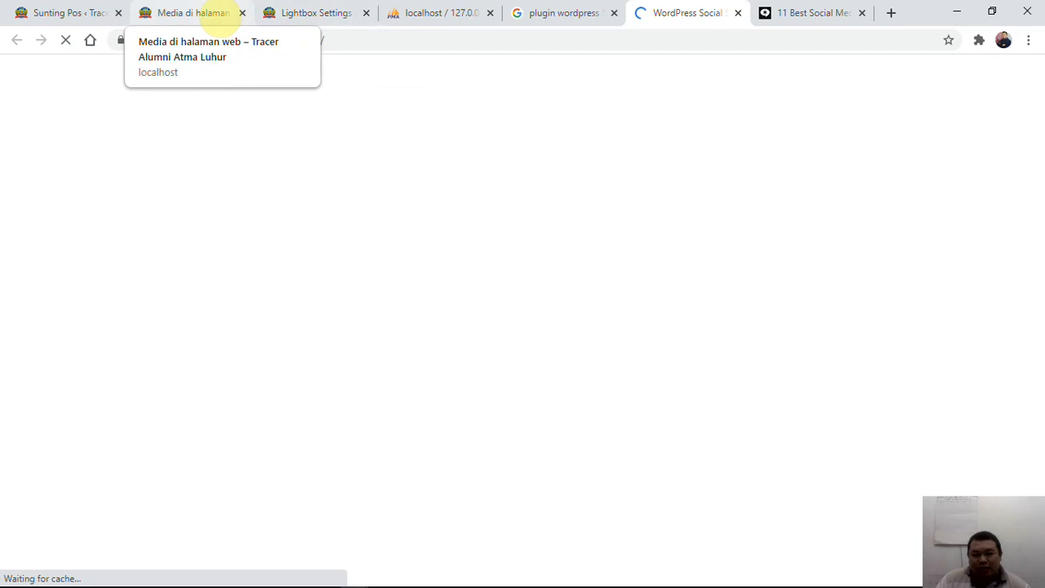
Step: Go to the add-new-plugin page of the Tracer Alumni WordPress admin and dismiss the ThemeGrill and Neux notices
{"action": "left_click", "coordinate": [327, 13]}
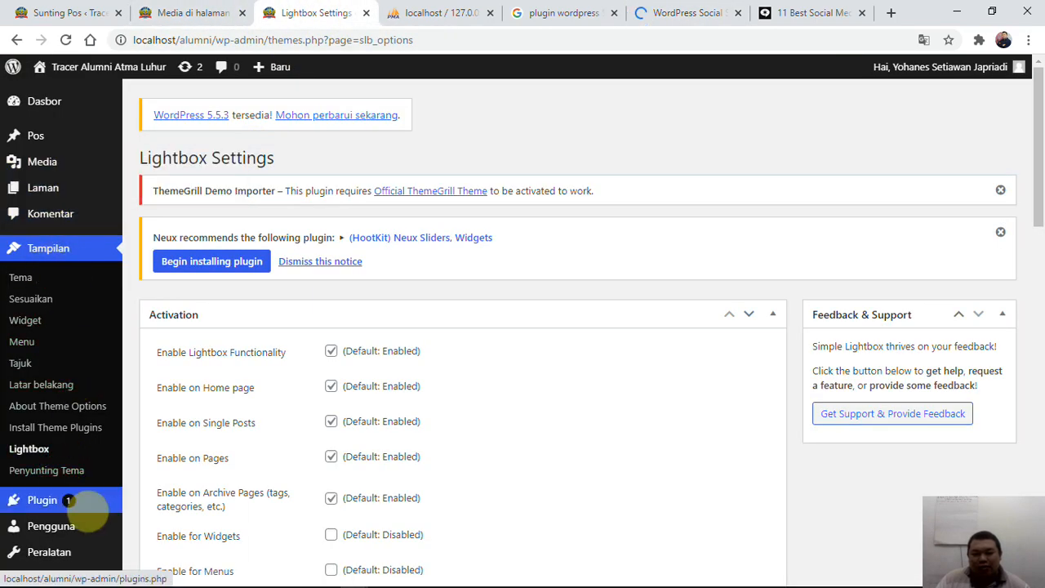
{"action": "left_click", "coordinate": [67, 499]}
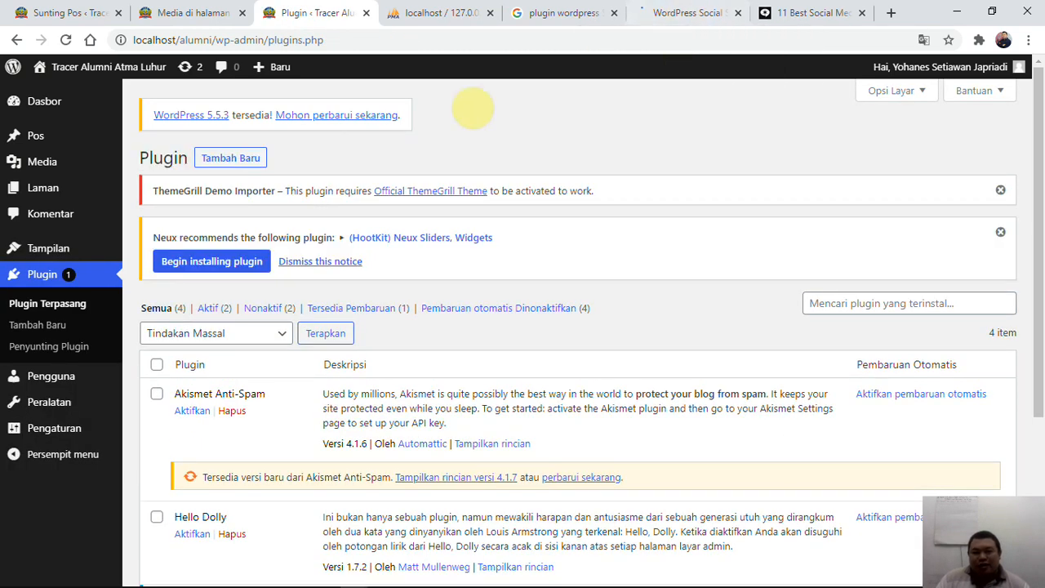
{"action": "left_click", "coordinate": [231, 157]}
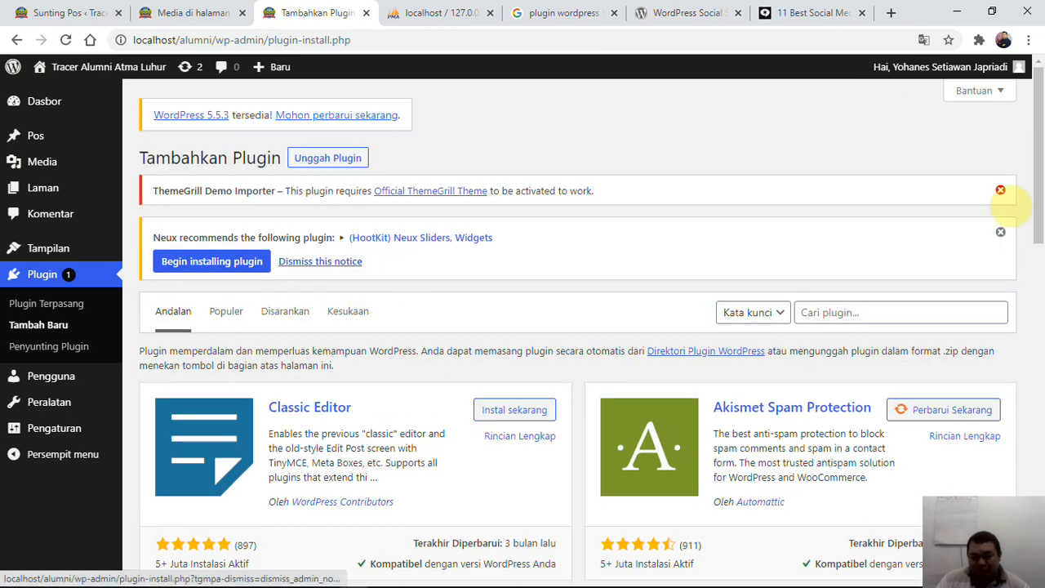
{"action": "left_click", "coordinate": [1000, 191]}
{"action": "left_click", "coordinate": [1000, 190]}
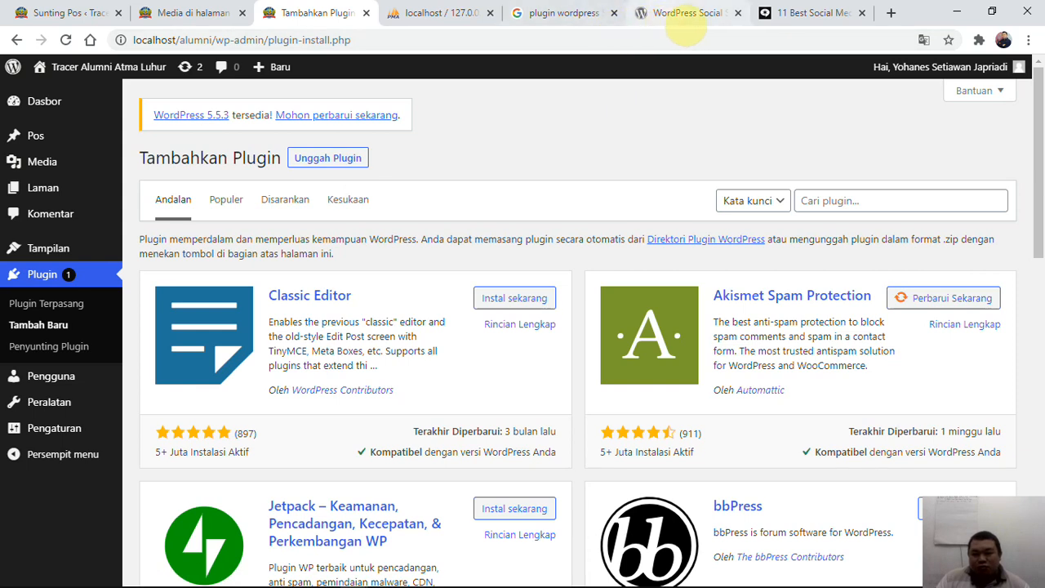
Step: Download social-warfare.4.1.0.zip from the WordPress.org plugin page into the folder Rekweb\7
{"action": "left_click", "coordinate": [690, 13]}
{"action": "scroll", "coordinate": [508, 272], "scroll_direction": "down", "scroll_amount": 5}
{"action": "scroll", "coordinate": [508, 271], "scroll_direction": "up", "scroll_amount": 2}
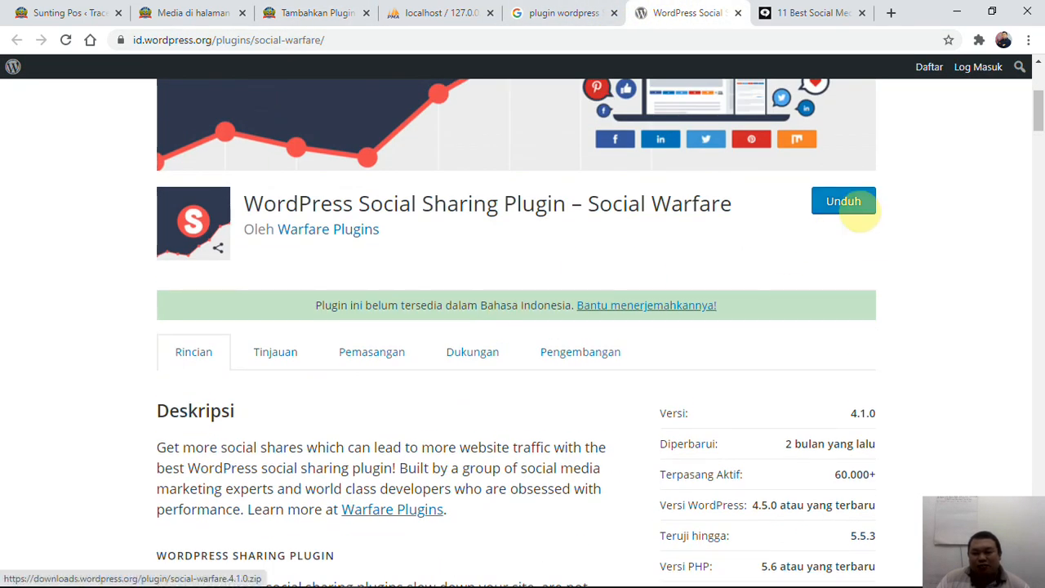
{"action": "left_click", "coordinate": [857, 208]}
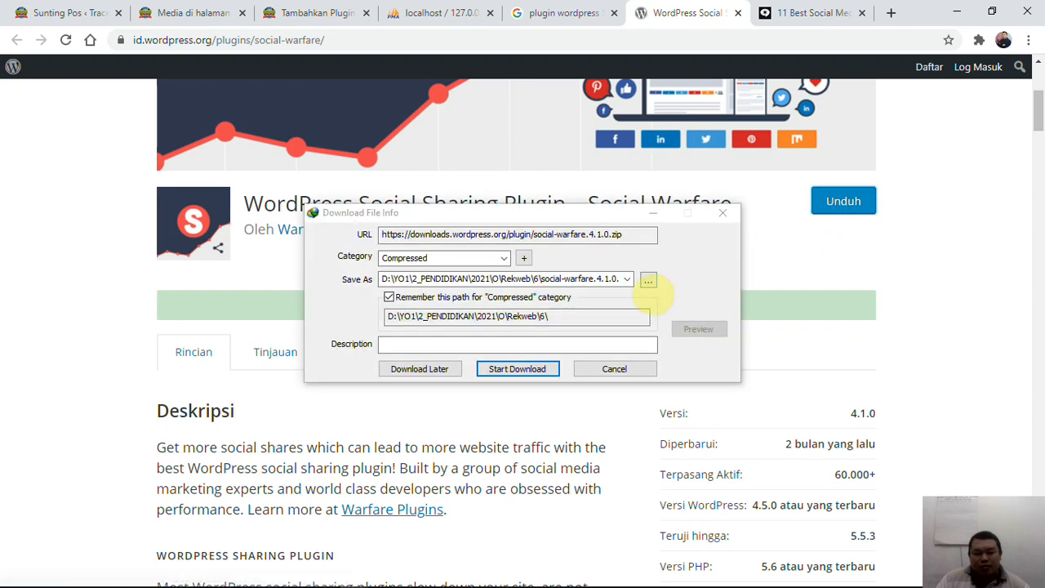
{"action": "left_click", "coordinate": [647, 280]}
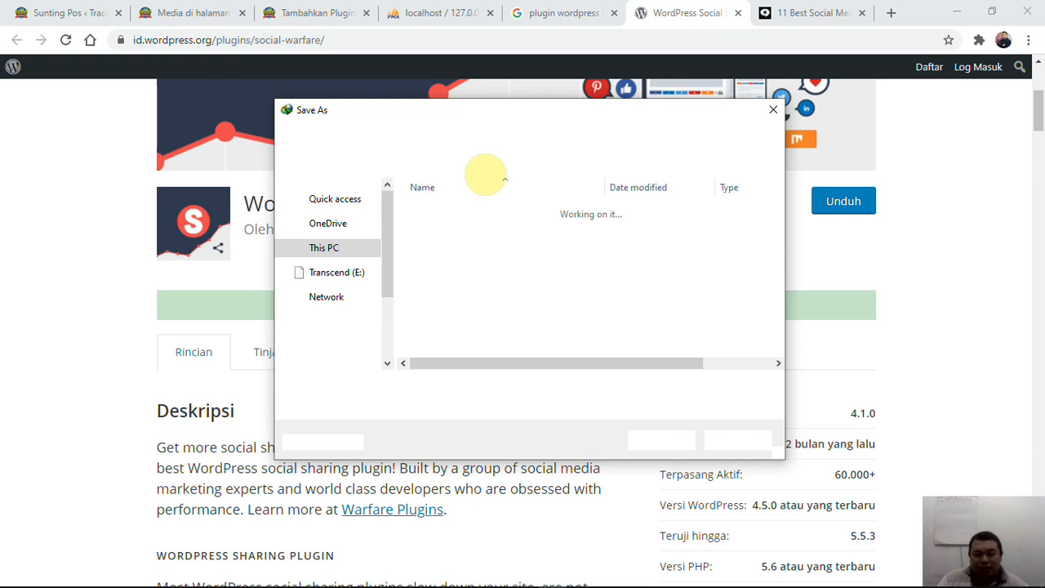
{"action": "left_click", "coordinate": [463, 138]}
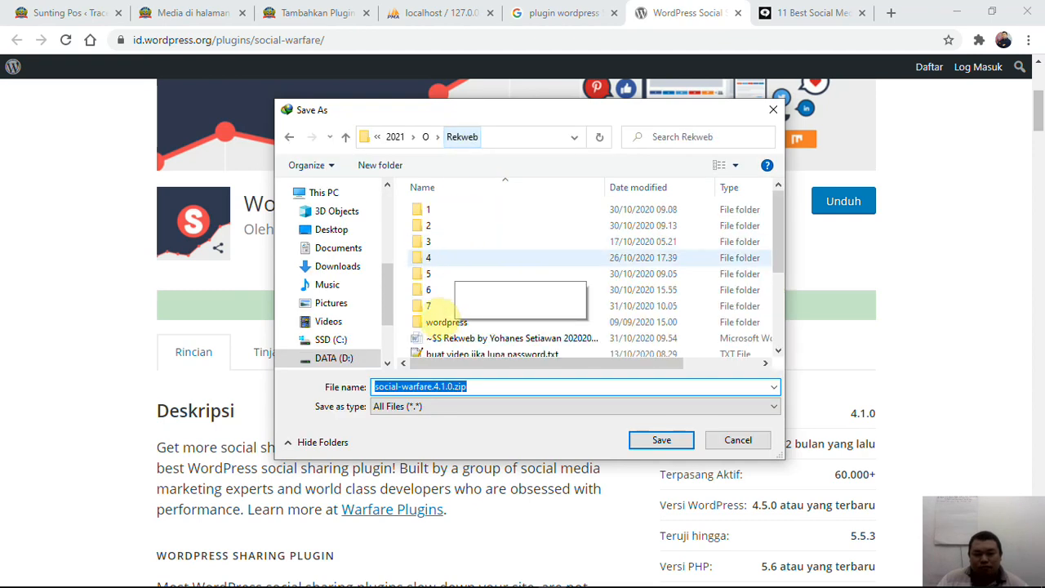
{"action": "double_click", "coordinate": [433, 305]}
{"action": "left_click", "coordinate": [674, 445]}
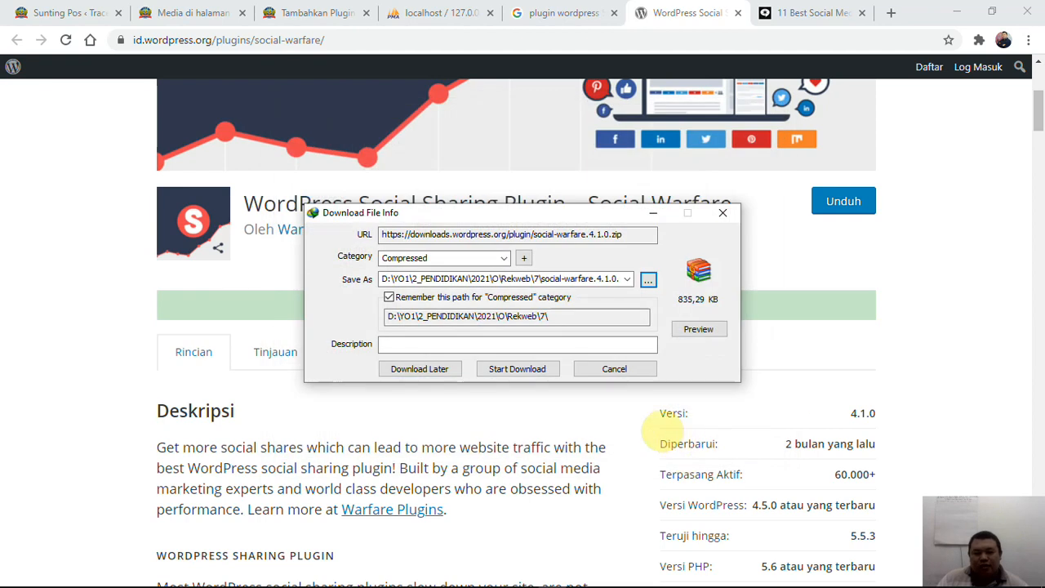
{"action": "left_click", "coordinate": [539, 373]}
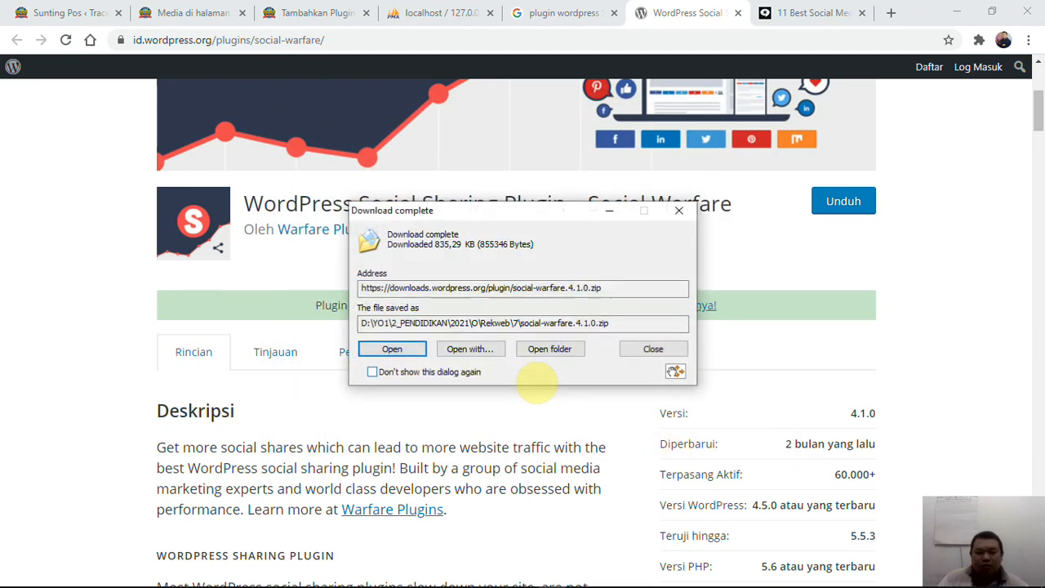
Step: Open the folder containing the downloaded zip and copy its path D:\YO1\2_PENDIDIKAN\2021\O\Rekweb\7
{"action": "left_click", "coordinate": [549, 351]}
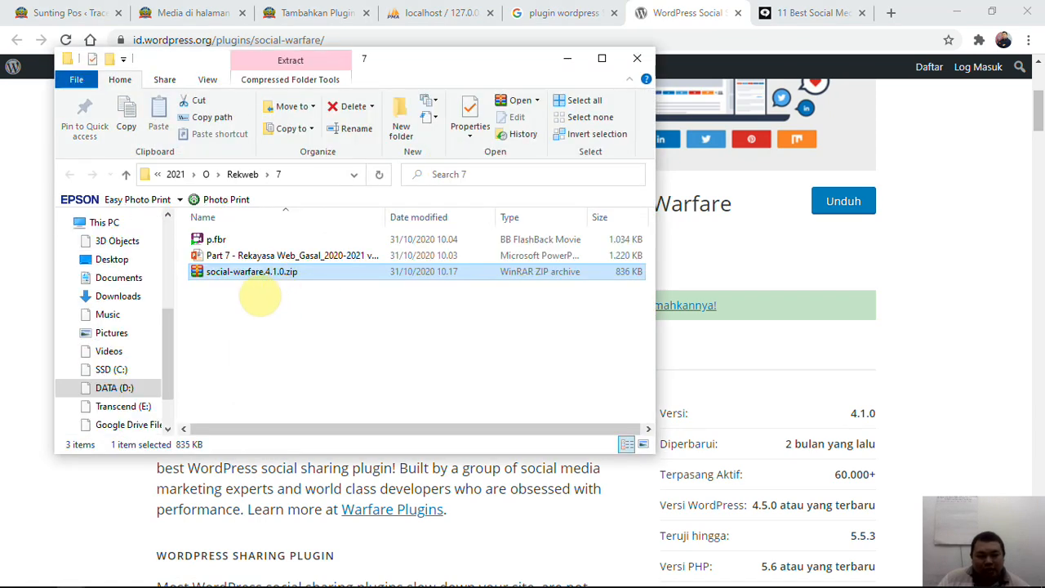
{"action": "left_click", "coordinate": [335, 175]}
{"action": "key", "text": "ctrl+c"}
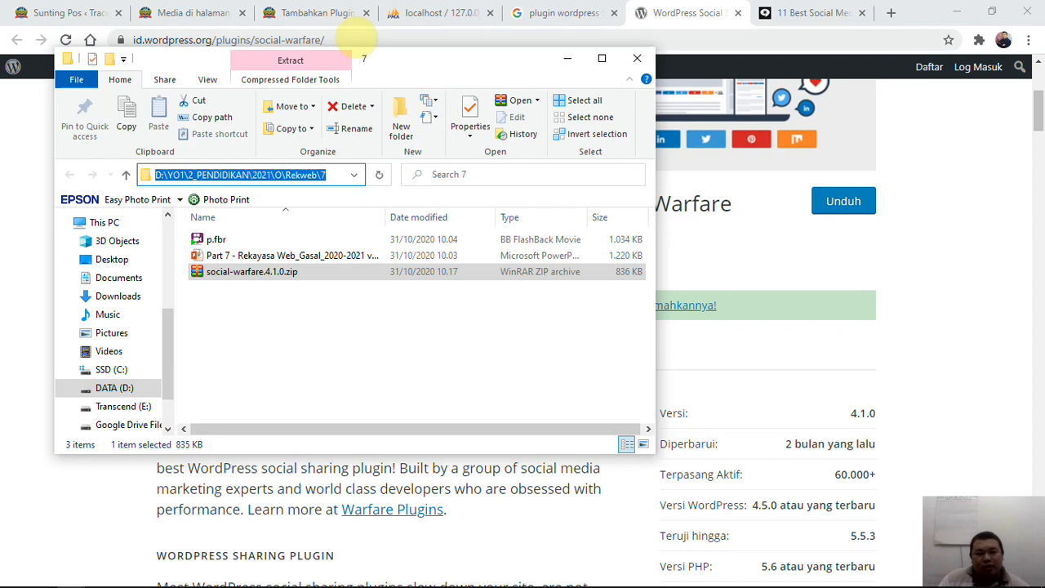
Step: In the WordPress plugin upload form, select social-warfare.4.1.0.zip from the copied folder path
{"action": "left_click", "coordinate": [316, 13]}
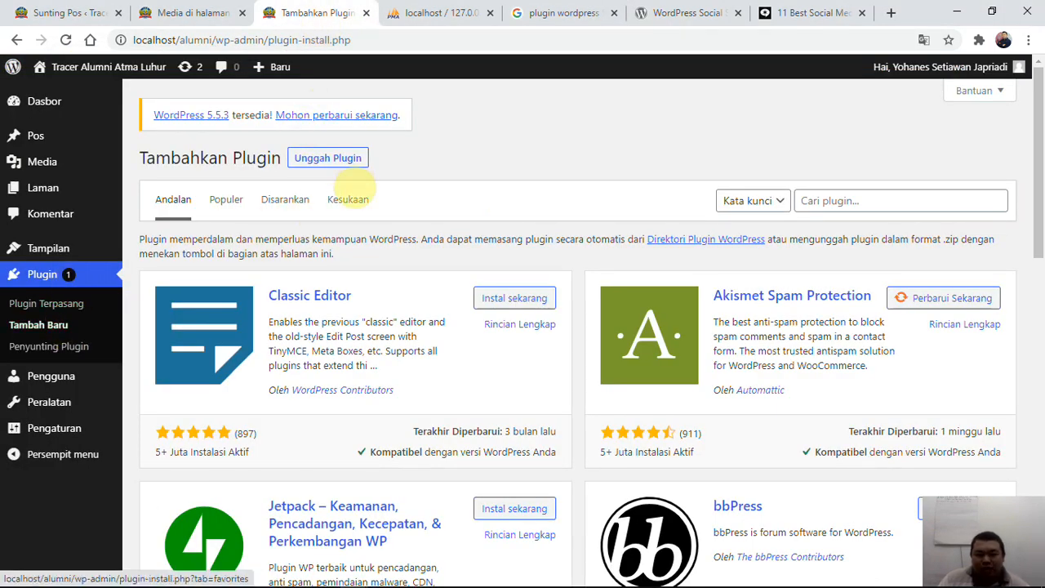
{"action": "left_click", "coordinate": [347, 161]}
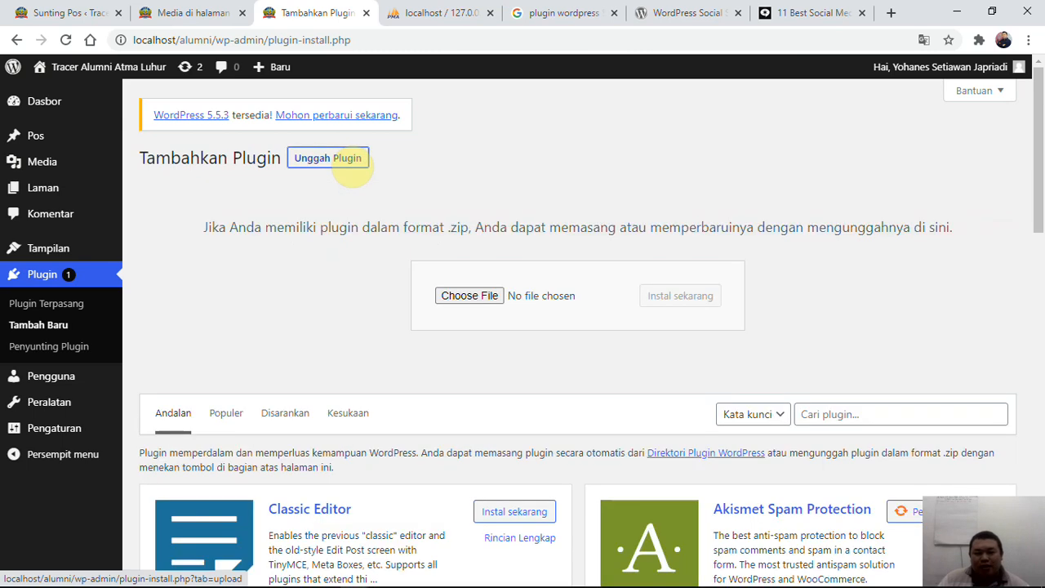
{"action": "left_click", "coordinate": [488, 301]}
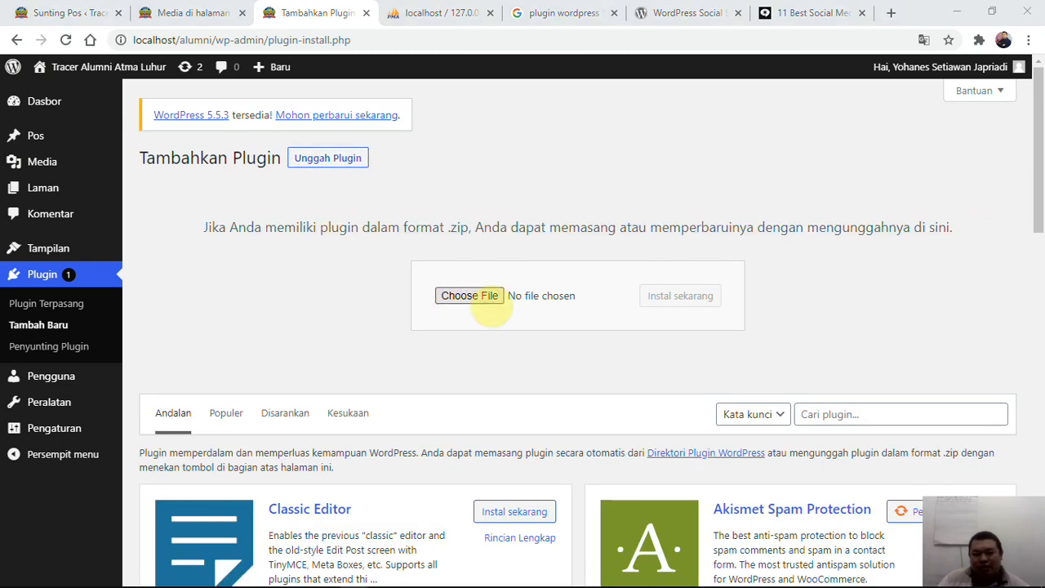
{"action": "key", "text": "ctrl+v"}
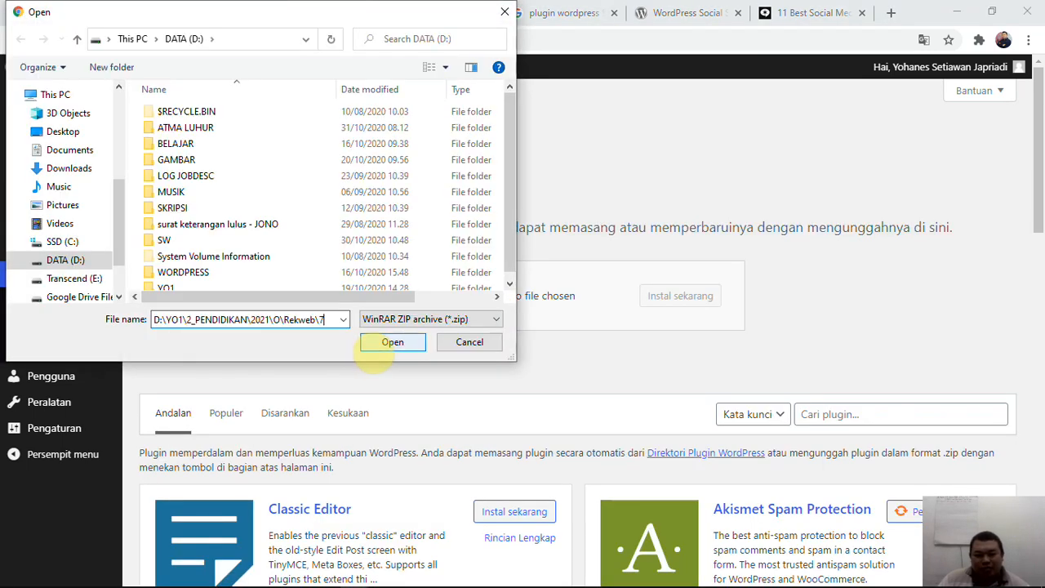
{"action": "left_click", "coordinate": [400, 347]}
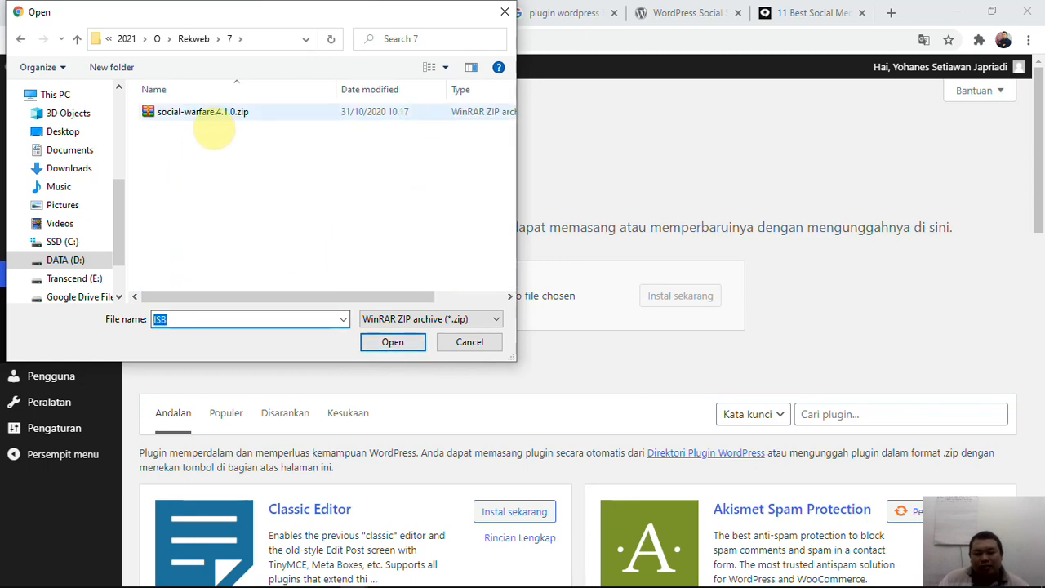
{"action": "left_click", "coordinate": [215, 114]}
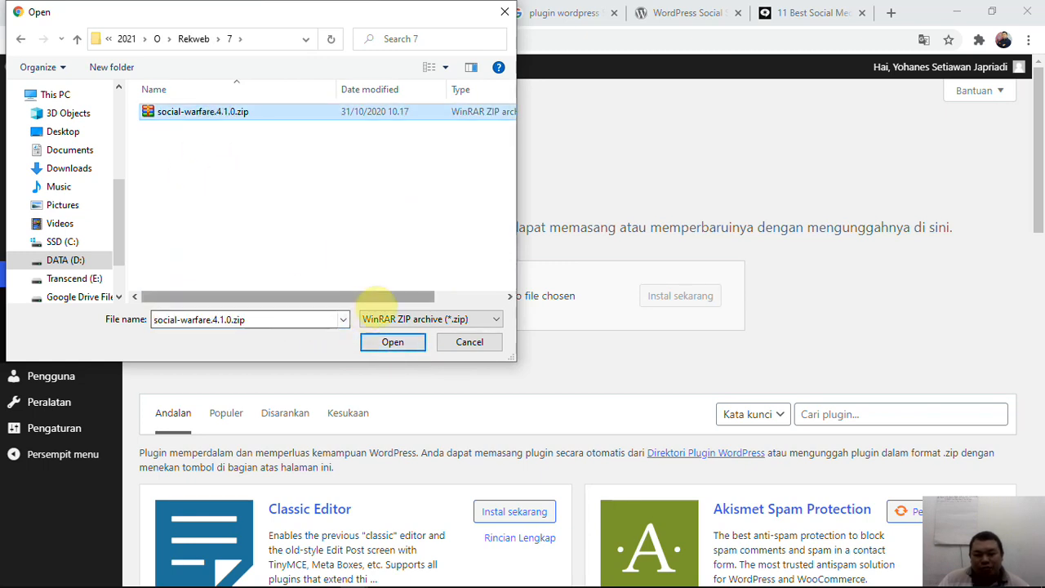
{"action": "left_click_drag", "start_coordinate": [425, 297], "coordinate": [494, 300]}
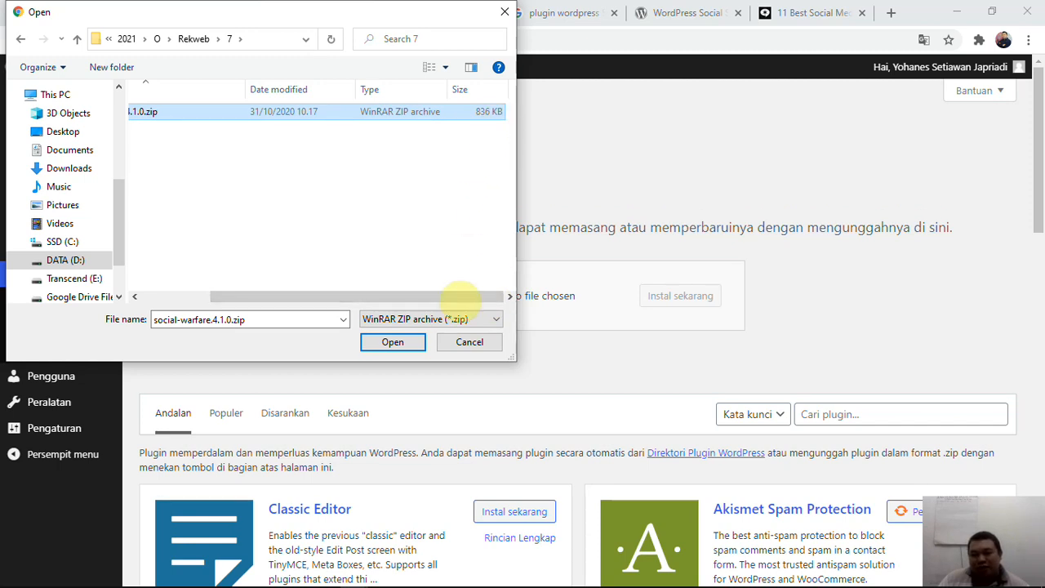
{"action": "left_click_drag", "start_coordinate": [441, 298], "coordinate": [291, 298]}
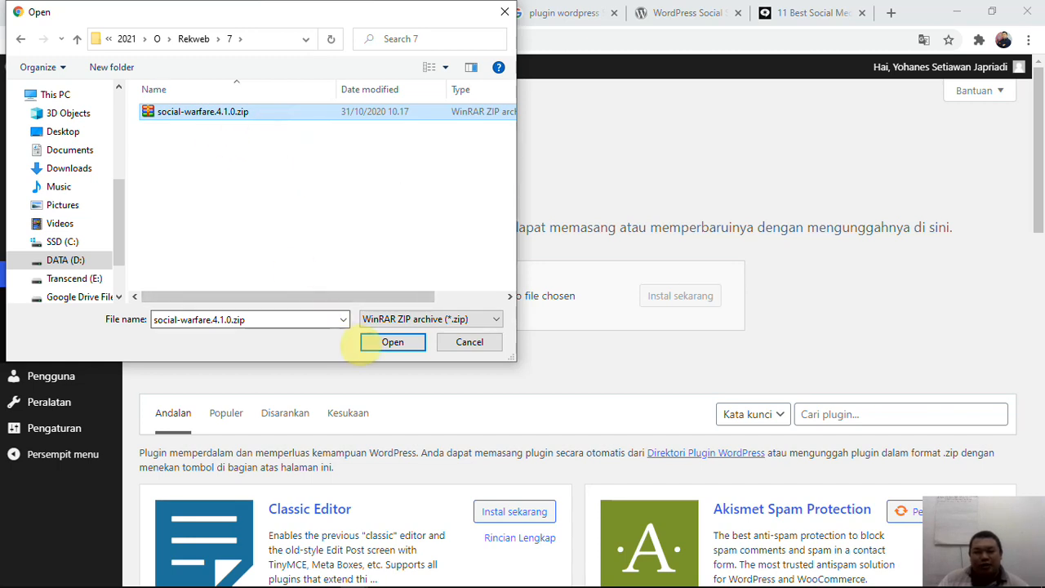
{"action": "left_click", "coordinate": [393, 343]}
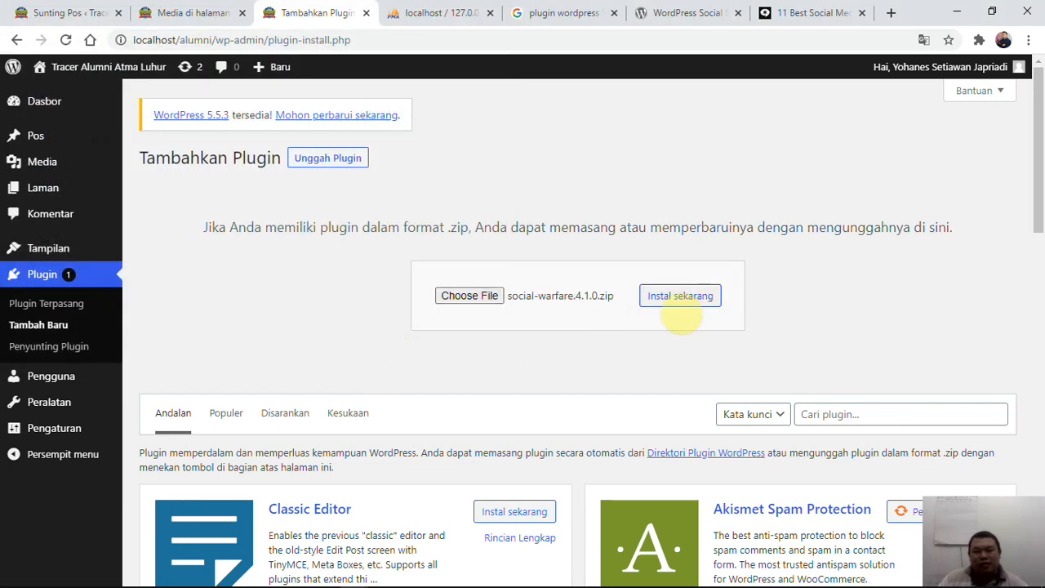
Step: Install the chosen Social Warfare zip and activate the plugin
{"action": "left_click", "coordinate": [680, 304]}
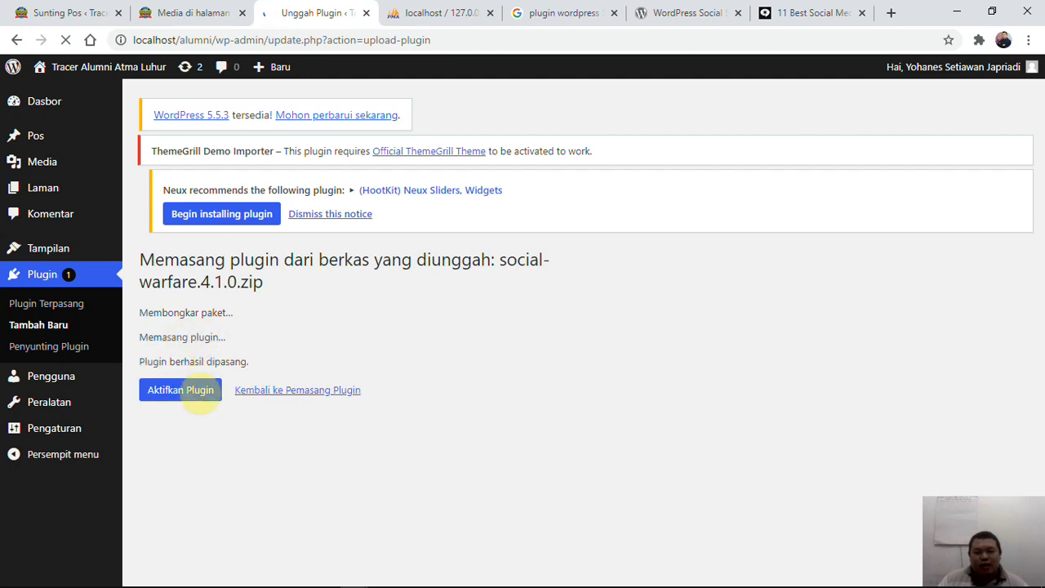
{"action": "left_click", "coordinate": [194, 402]}
{"action": "left_click", "coordinate": [193, 400]}
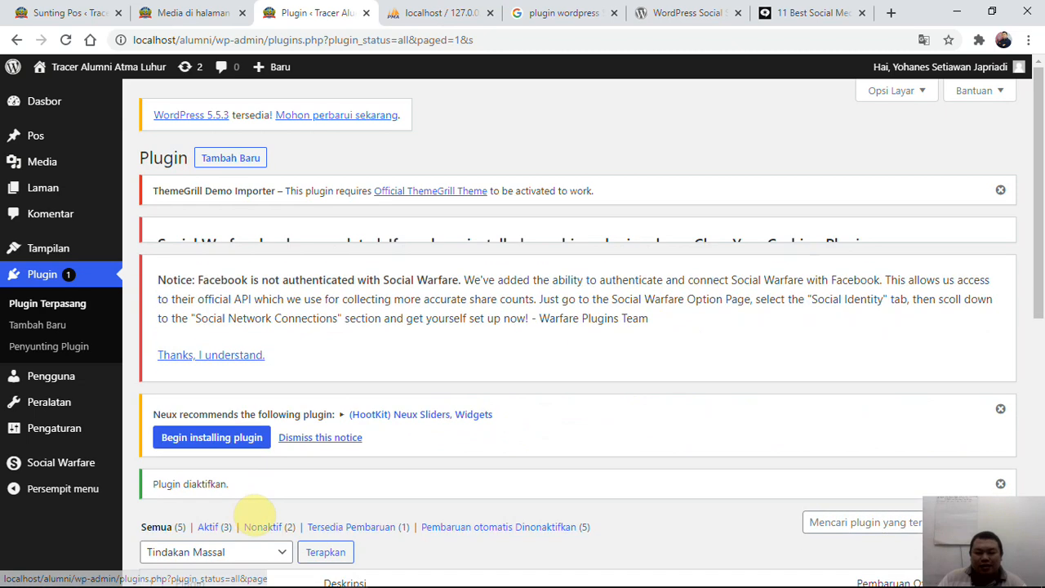
Step: Dismiss the Social Warfare notices and open the plugin's settings from the list of installed plugins
{"action": "left_click", "coordinate": [231, 319]}
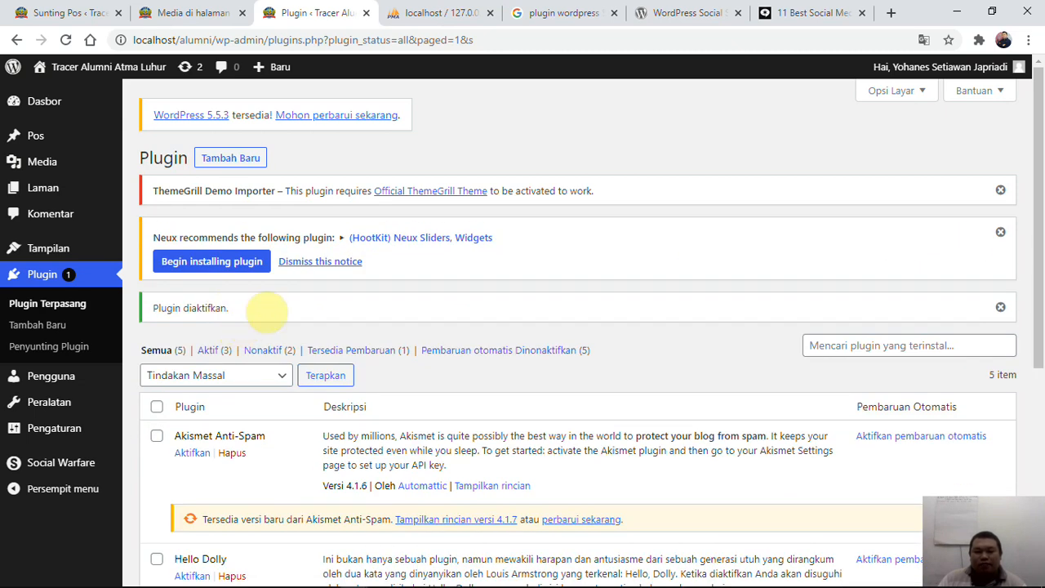
{"action": "scroll", "coordinate": [268, 310], "scroll_direction": "down", "scroll_amount": 3}
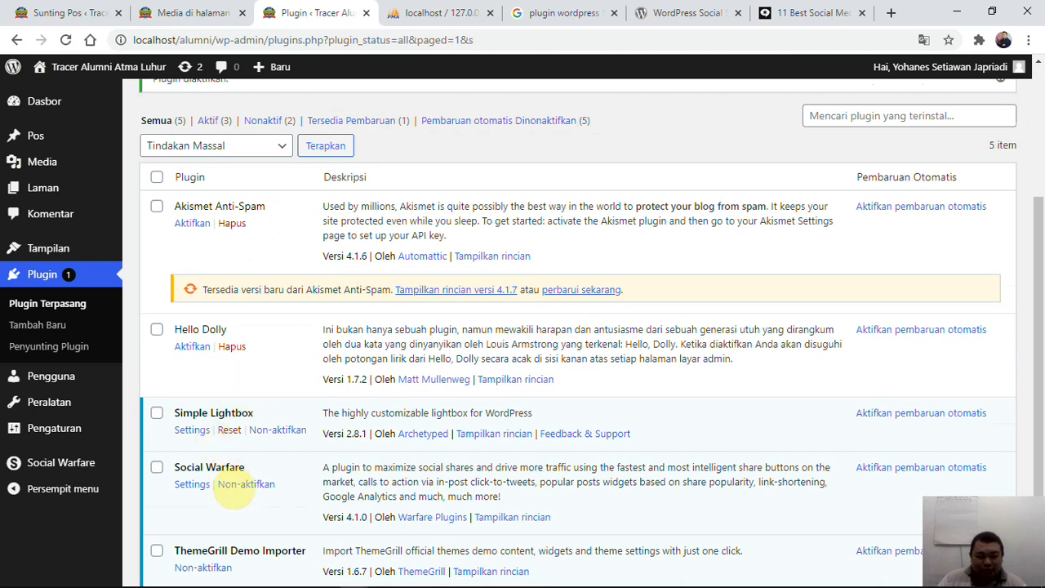
{"action": "scroll", "coordinate": [233, 482], "scroll_direction": "down", "scroll_amount": 1}
{"action": "left_click", "coordinate": [193, 410]}
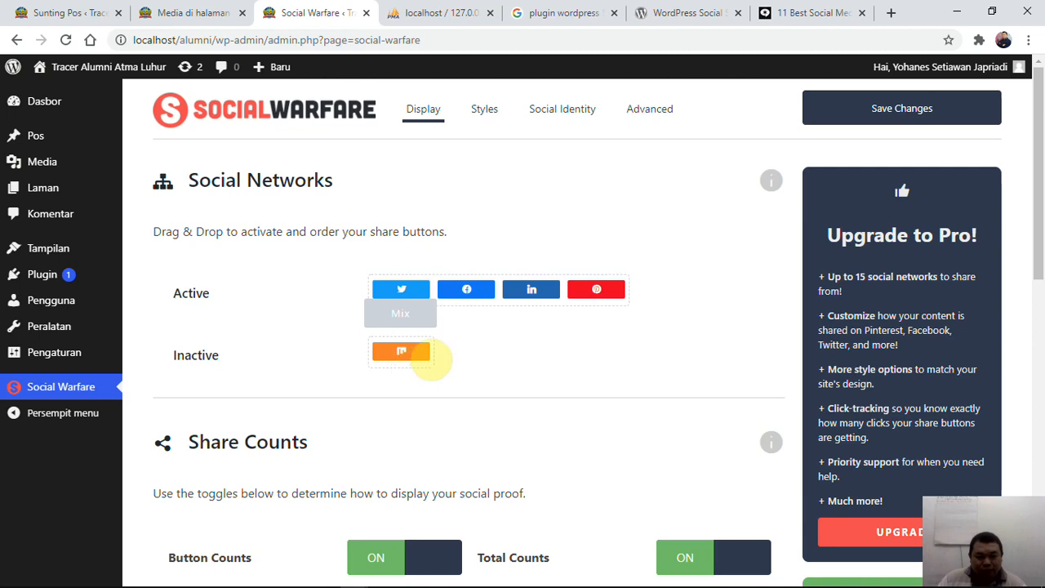
Step: Look through Social Warfare's display settings, examining the social networks, share counts and share button positions for each post type
{"action": "scroll", "coordinate": [450, 378], "scroll_direction": "down", "scroll_amount": 1}
{"action": "scroll", "coordinate": [450, 379], "scroll_direction": "down", "scroll_amount": 1}
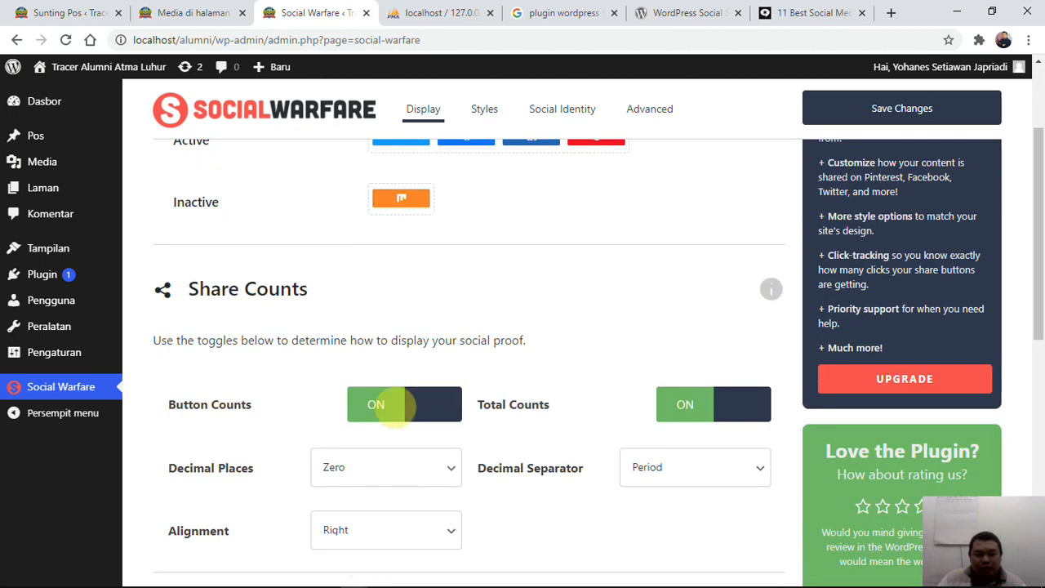
{"action": "scroll", "coordinate": [413, 472], "scroll_direction": "down", "scroll_amount": 1}
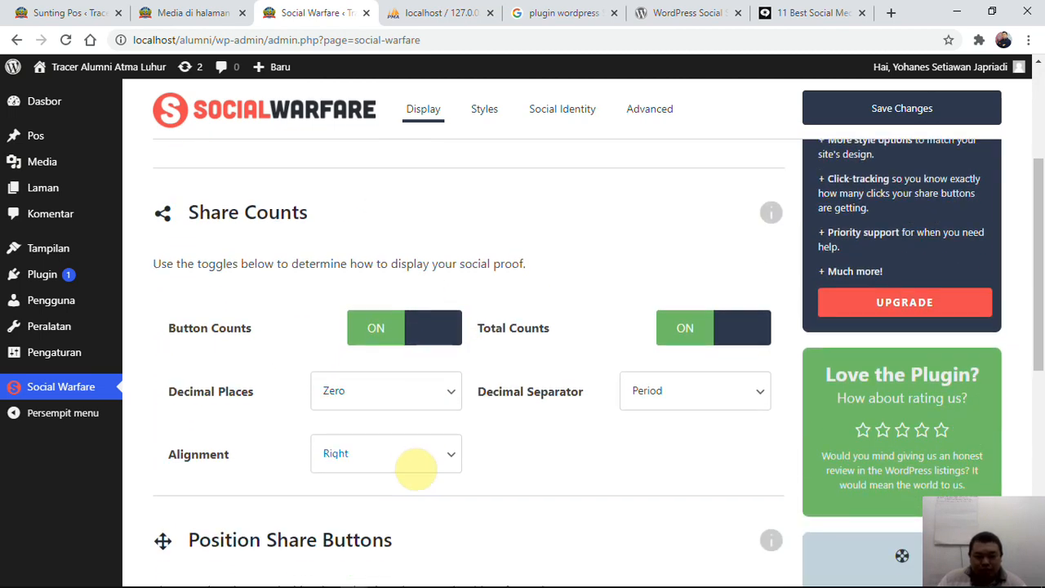
{"action": "scroll", "coordinate": [432, 457], "scroll_direction": "down", "scroll_amount": 3}
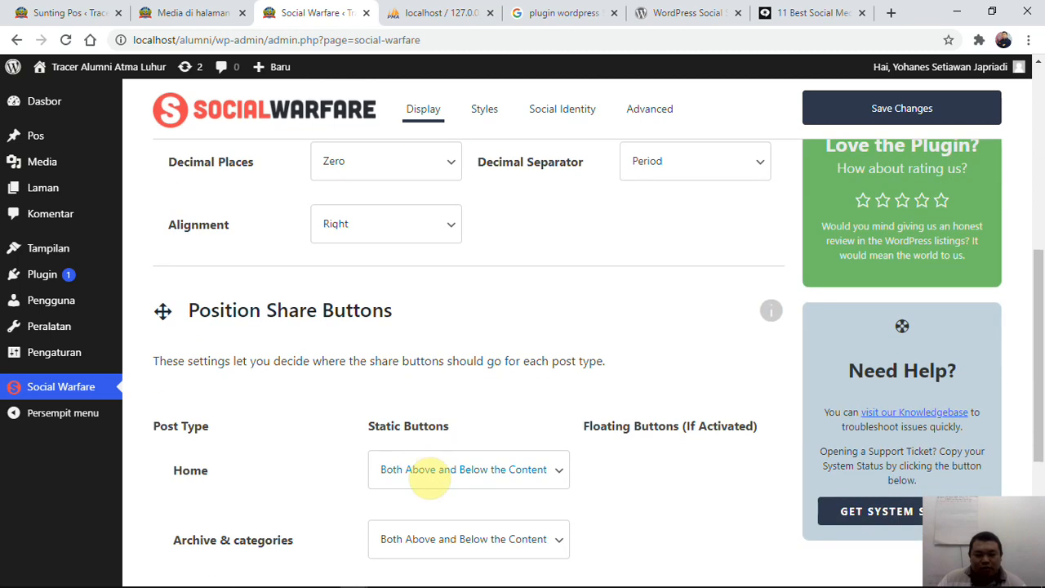
{"action": "scroll", "coordinate": [428, 477], "scroll_direction": "down", "scroll_amount": 2}
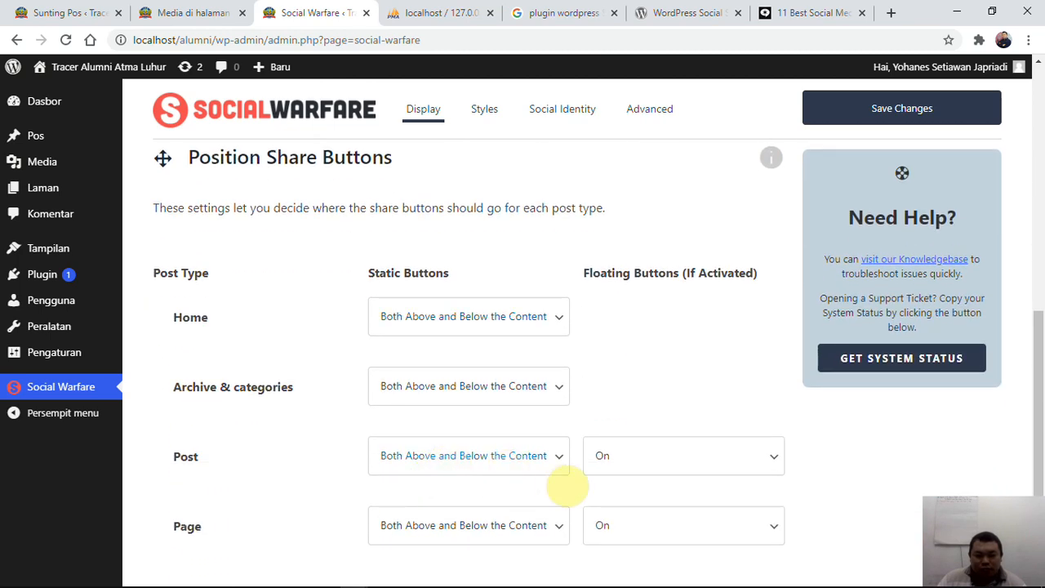
{"action": "scroll", "coordinate": [506, 482], "scroll_direction": "down", "scroll_amount": 2}
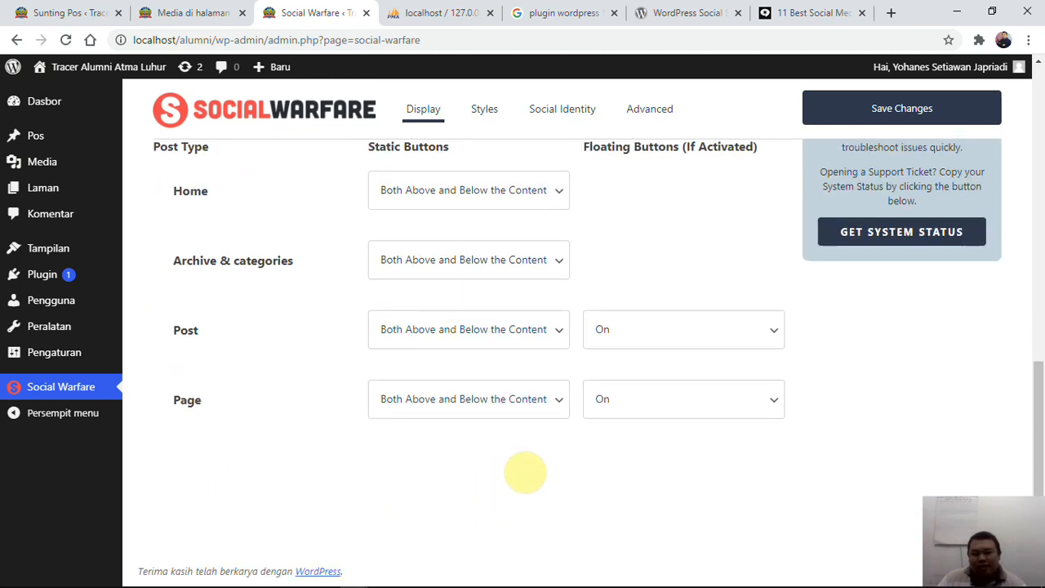
Step: In the plugin's Styles settings, enable floating share buttons on the right side of the page and turn on Float Before Content
{"action": "scroll", "coordinate": [523, 478], "scroll_direction": "up", "scroll_amount": 10}
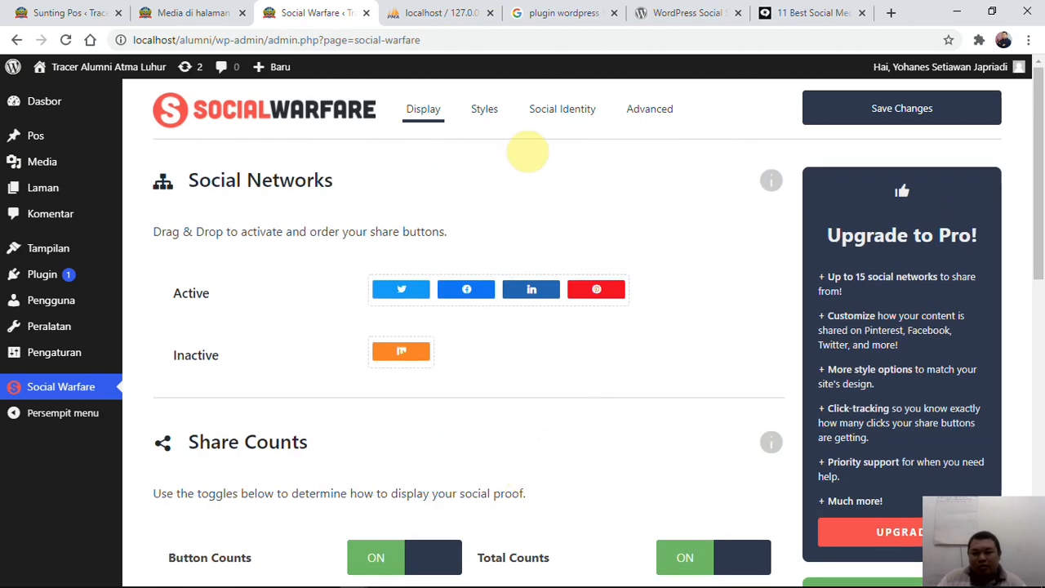
{"action": "left_click", "coordinate": [485, 121]}
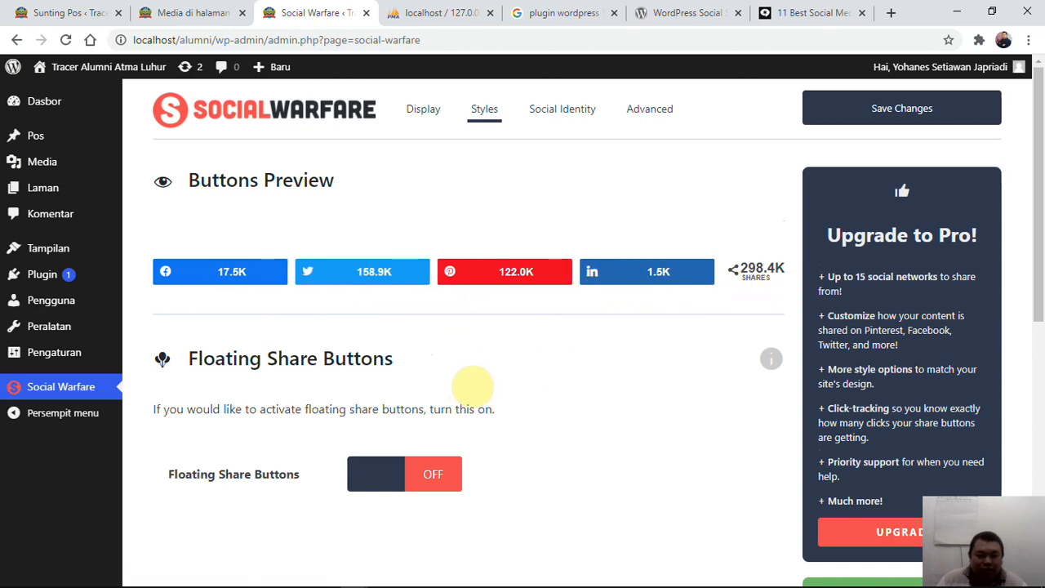
{"action": "scroll", "coordinate": [472, 384], "scroll_direction": "down", "scroll_amount": 1}
{"action": "left_click", "coordinate": [378, 398]}
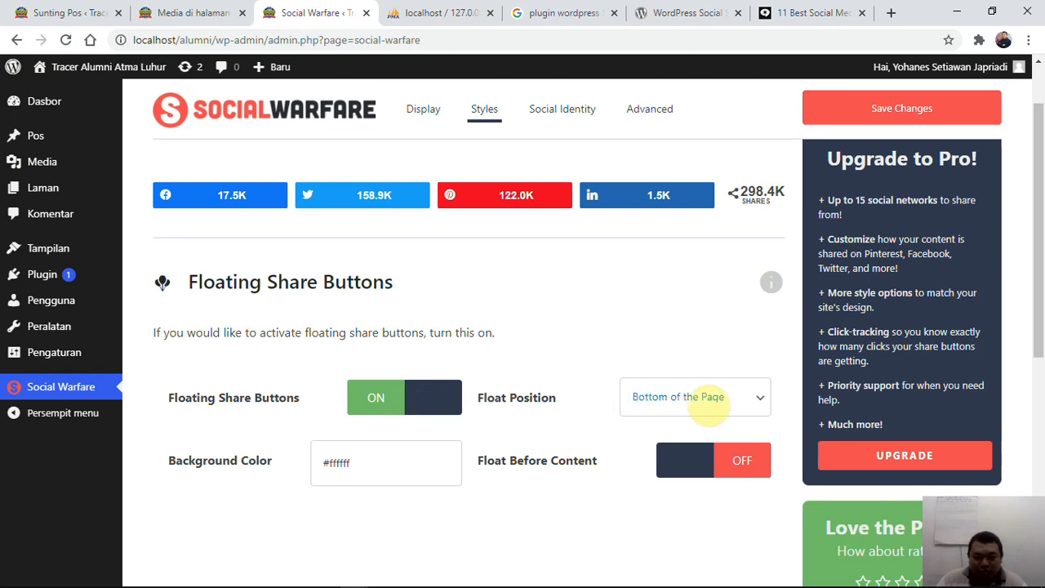
{"action": "left_click", "coordinate": [705, 398]}
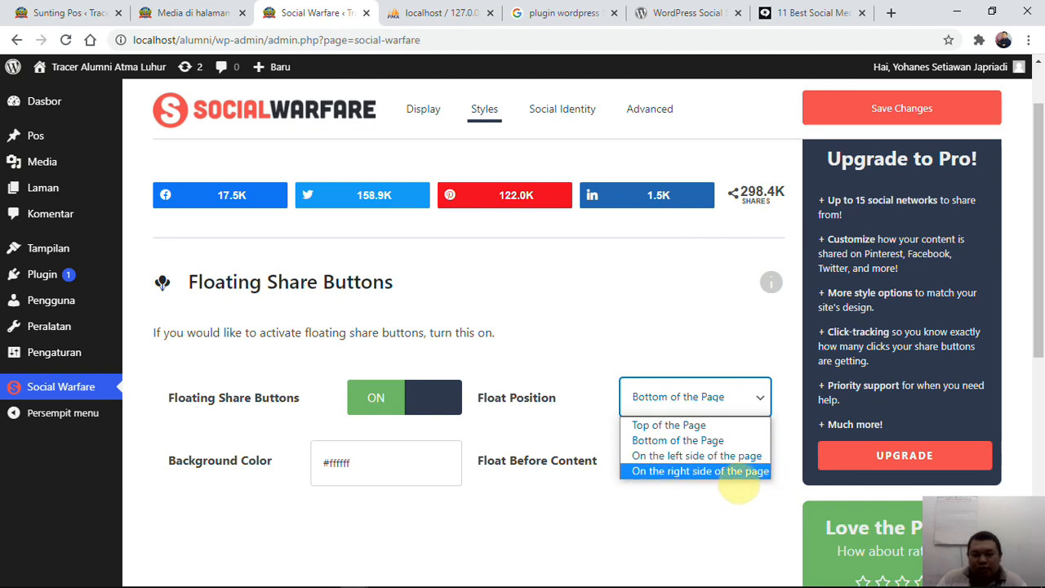
{"action": "left_click", "coordinate": [735, 471]}
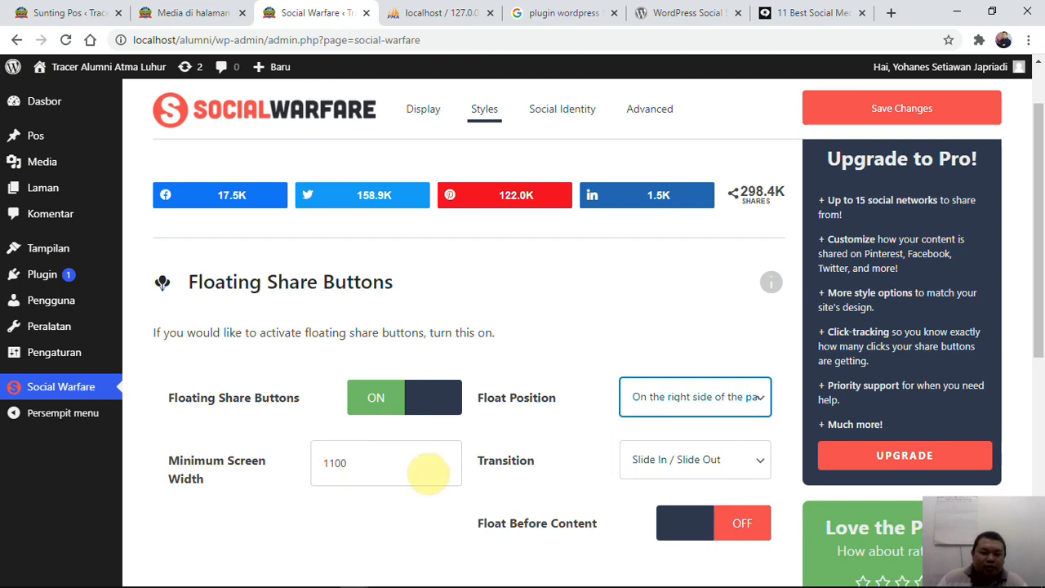
{"action": "scroll", "coordinate": [429, 472], "scroll_direction": "down", "scroll_amount": 2}
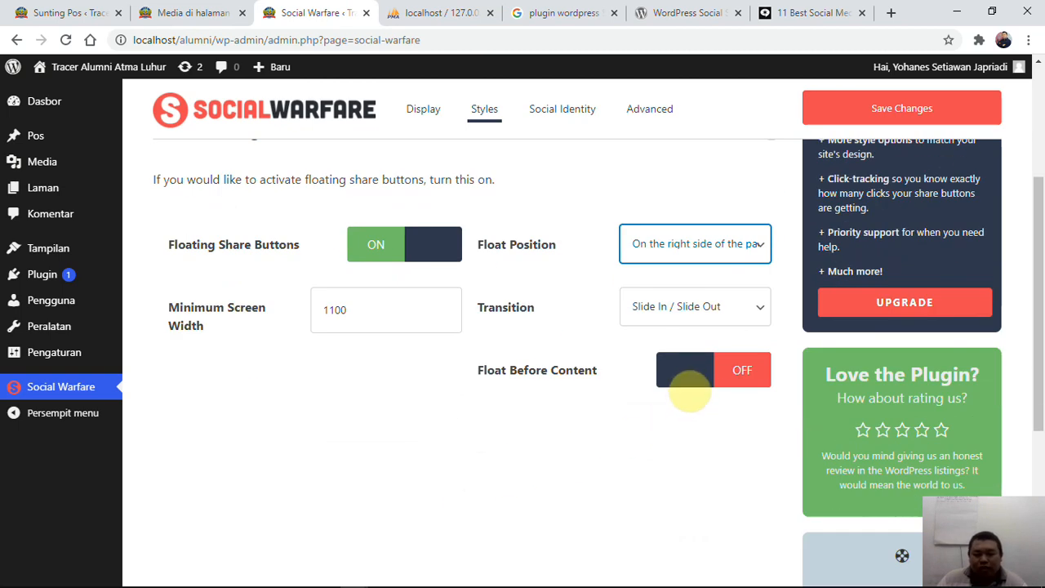
{"action": "left_click", "coordinate": [696, 379]}
{"action": "scroll", "coordinate": [579, 424], "scroll_direction": "down", "scroll_amount": 3}
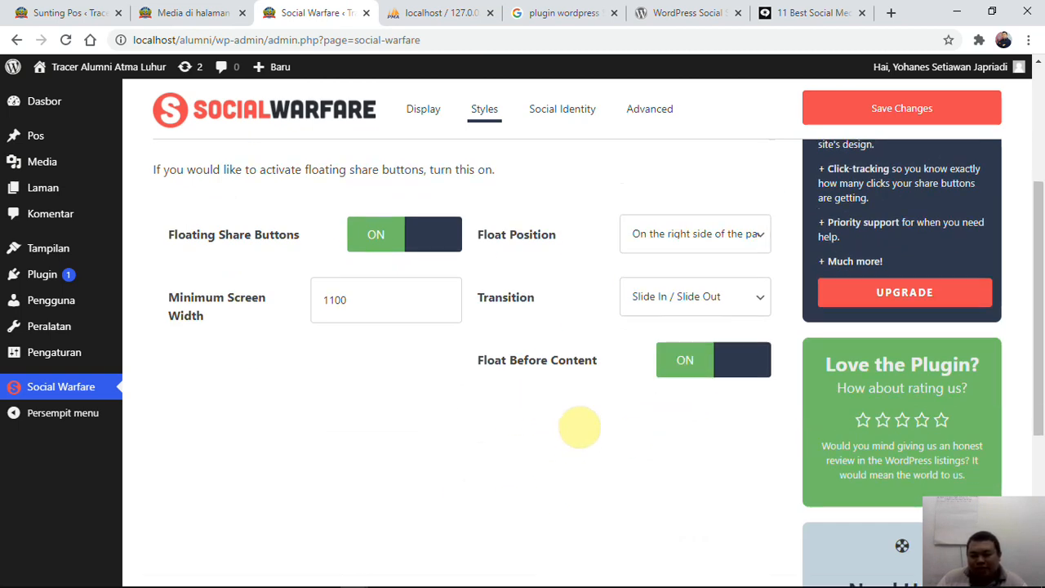
{"action": "scroll", "coordinate": [583, 428], "scroll_direction": "up", "scroll_amount": 5}
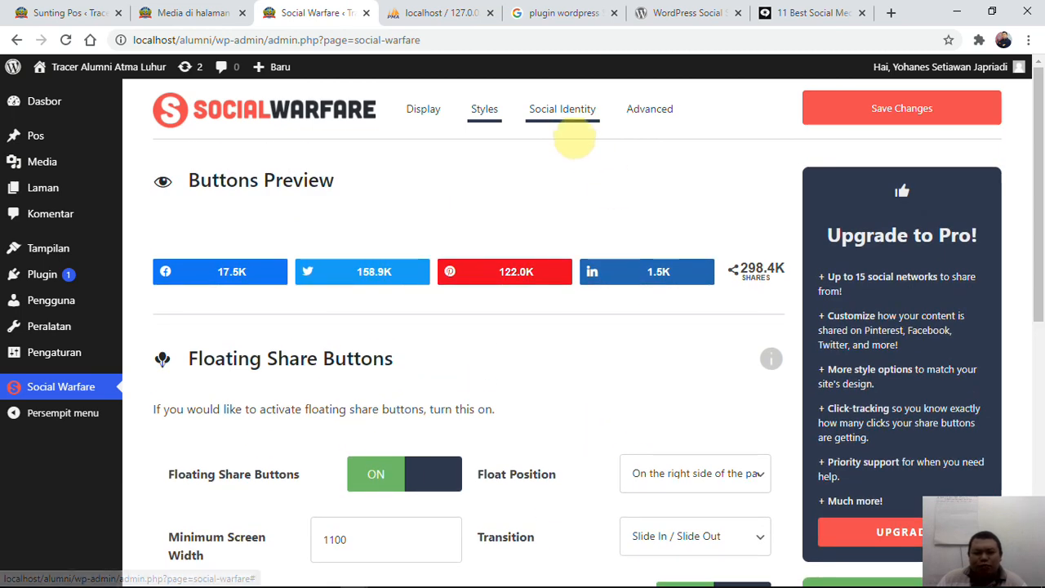
Step: Bring up the Social Identity settings, then search Google for "twitter atma luhur" in a new tab and open the STMIK Atma Luhur Twitter page
{"action": "left_click", "coordinate": [560, 123]}
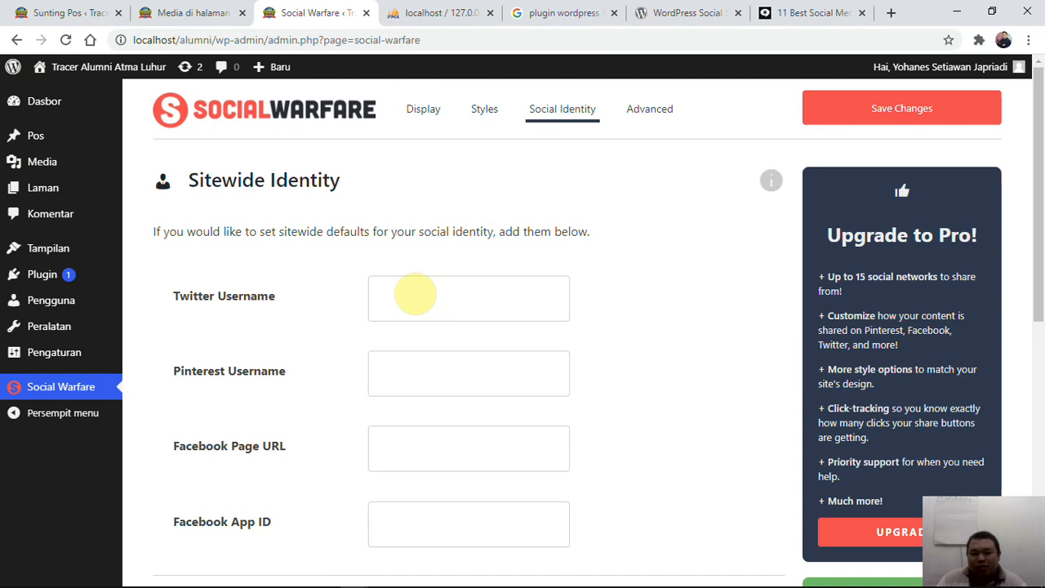
{"action": "left_click", "coordinate": [891, 13]}
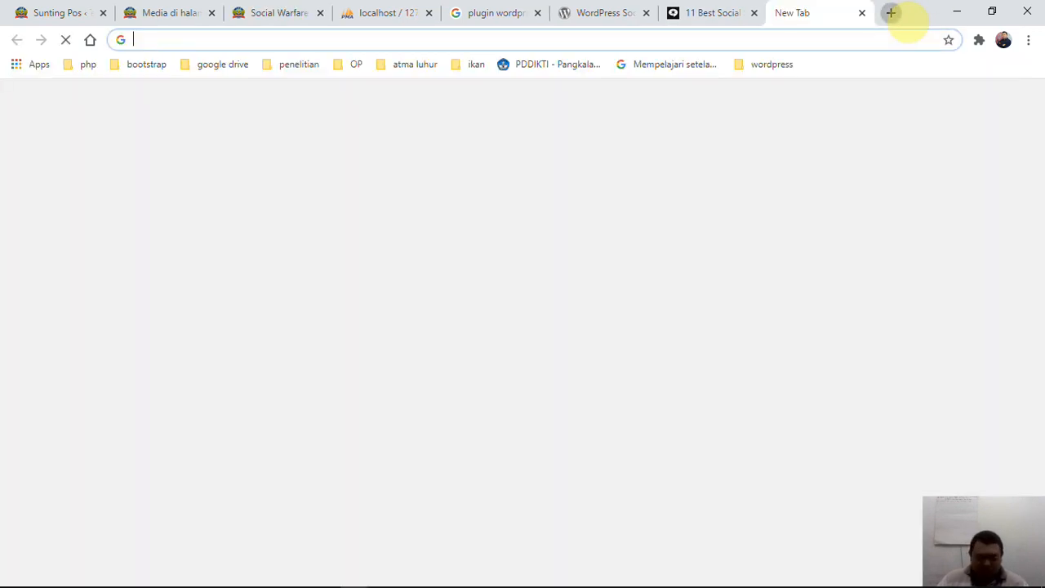
{"action": "type", "text": "twitt"}
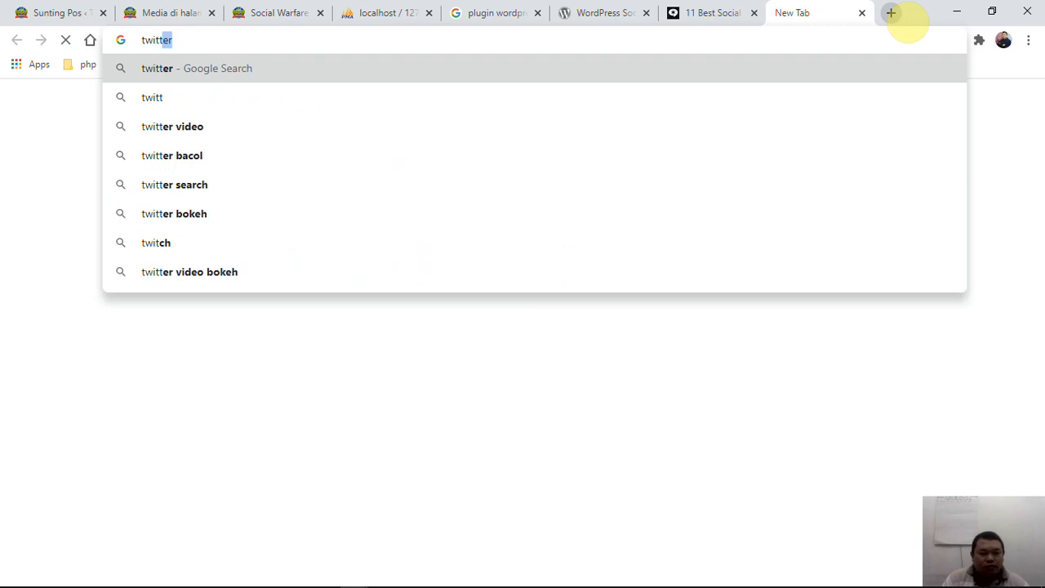
{"action": "type", "text": "er atma luhur"}
{"action": "key", "text": "Return"}
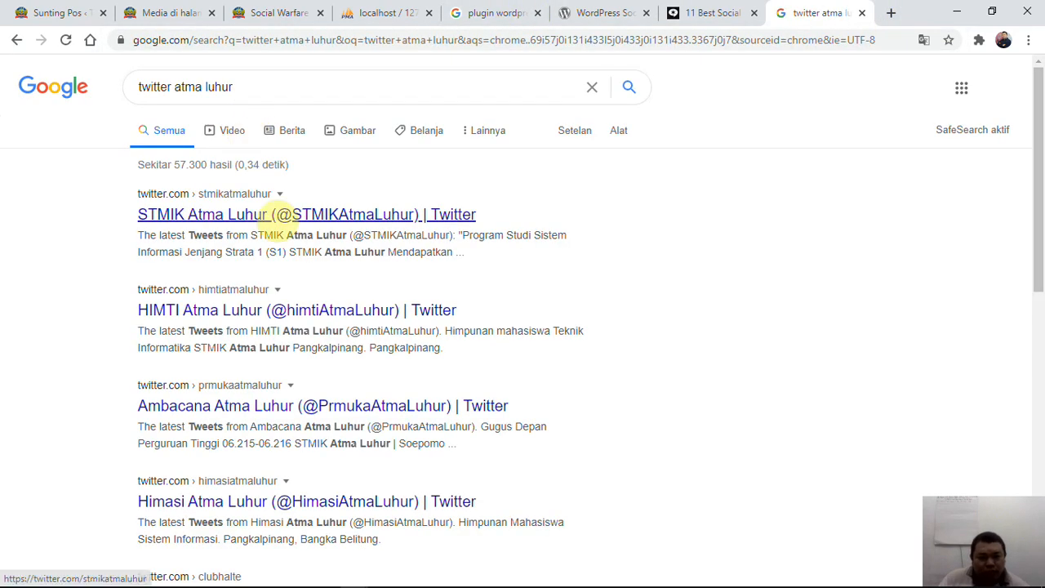
{"action": "left_click", "coordinate": [274, 212]}
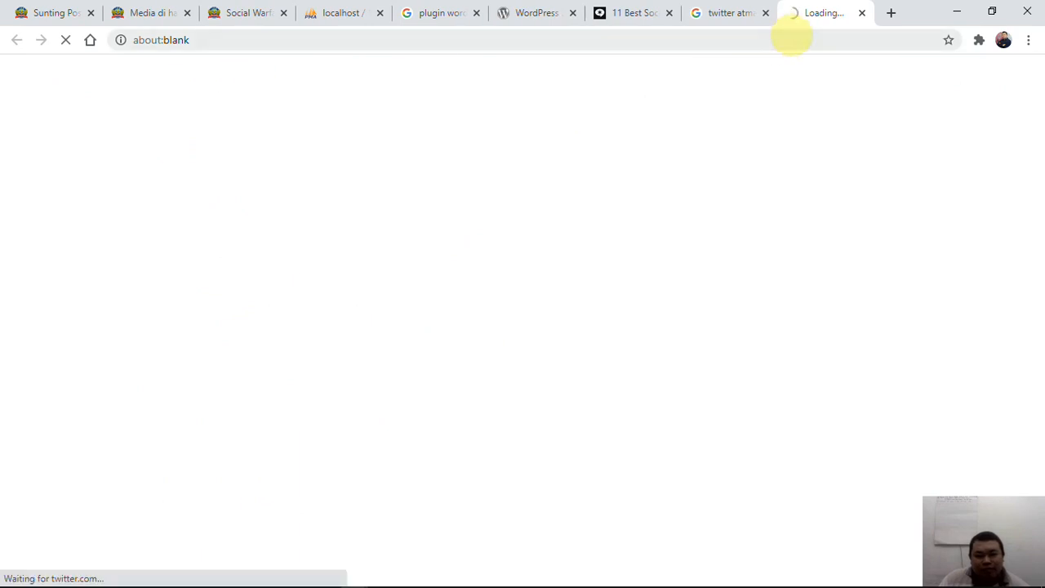
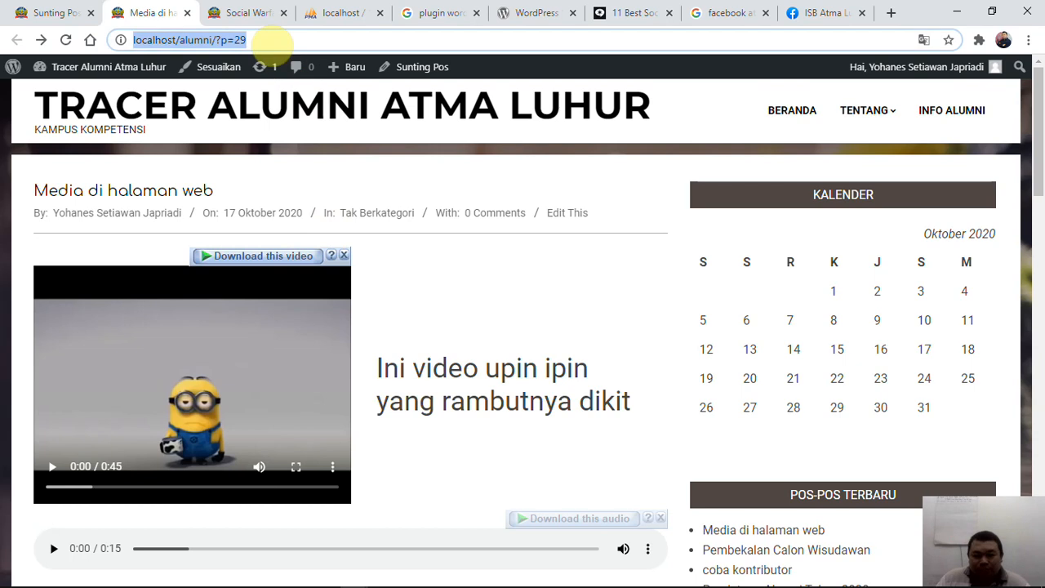
Step: Reload the "Media di halaman web" post and test the Facebook share button below its content
{"action": "key", "text": "Return"}
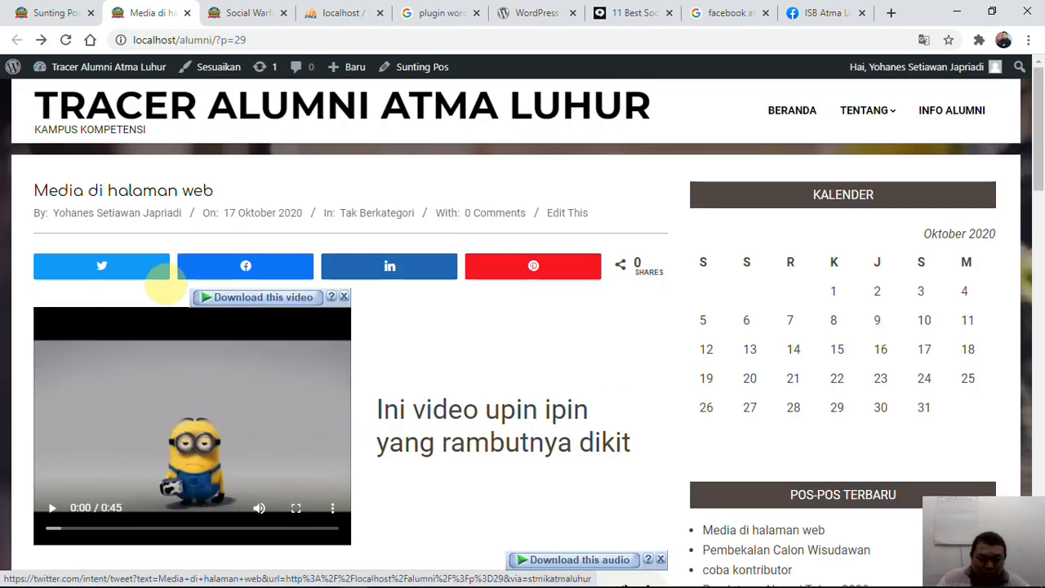
{"action": "scroll", "coordinate": [286, 327], "scroll_direction": "down", "scroll_amount": 15}
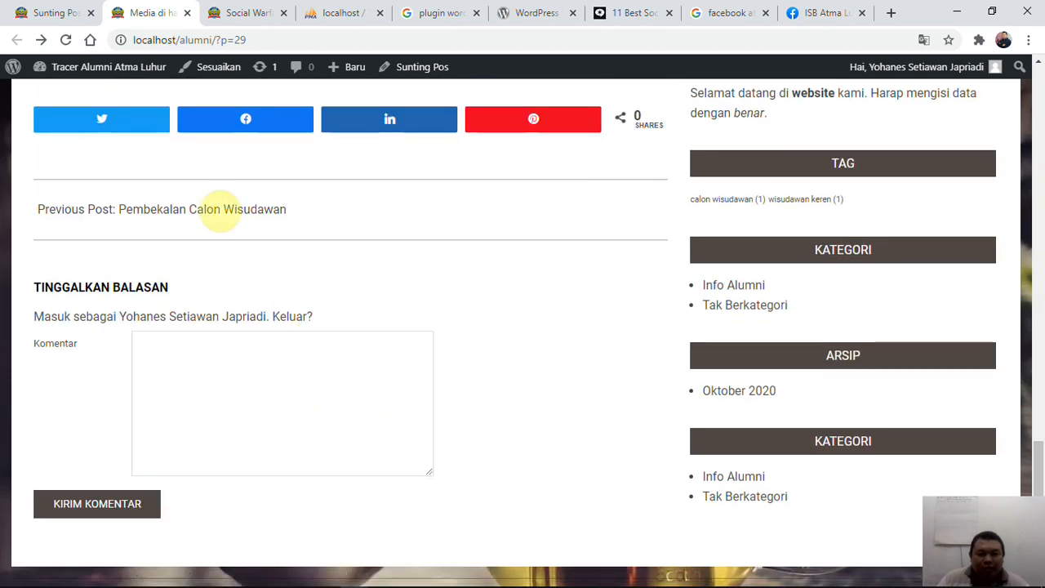
{"action": "left_click", "coordinate": [233, 123]}
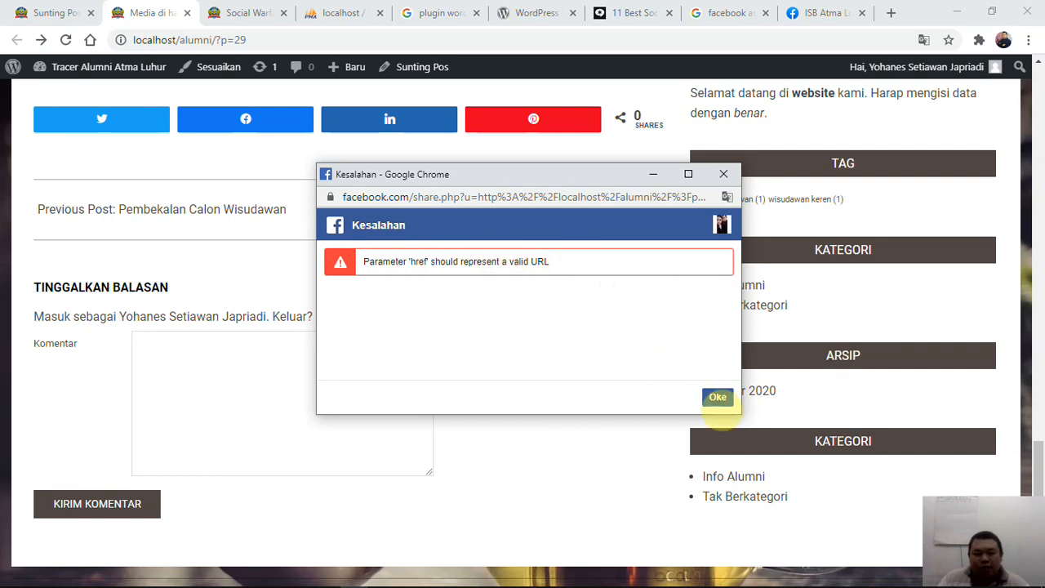
Step: Return to the Social Warfare settings and check the Facebook Page URL entered under Sitewide Identity
{"action": "left_click", "coordinate": [249, 13]}
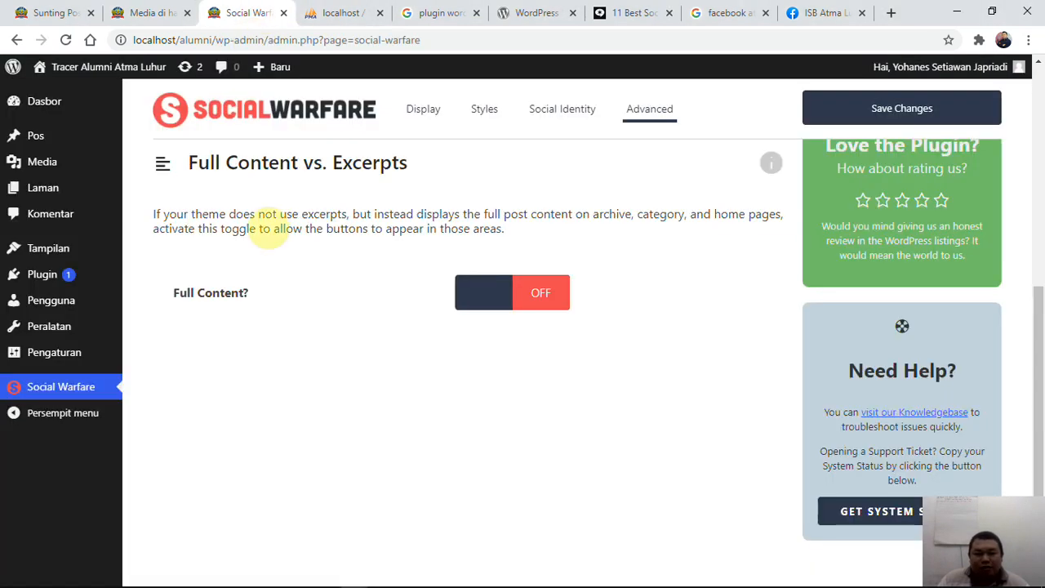
{"action": "scroll", "coordinate": [465, 212], "scroll_direction": "up", "scroll_amount": 3}
{"action": "left_click", "coordinate": [548, 134]}
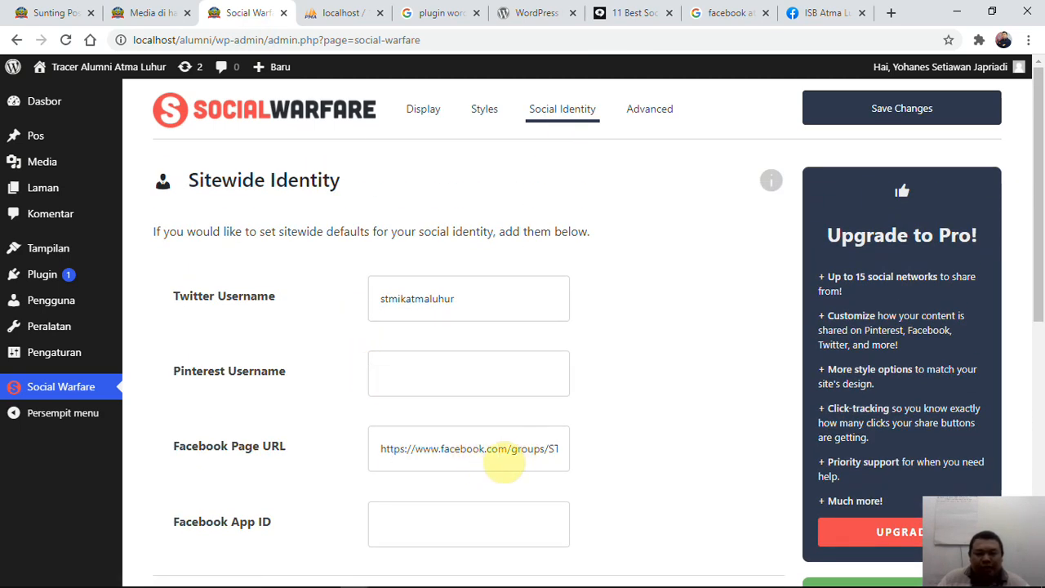
Step: Examine the share buttons below the post content and floating beside it, then return to the Social Warfare settings
{"action": "left_click", "coordinate": [147, 14]}
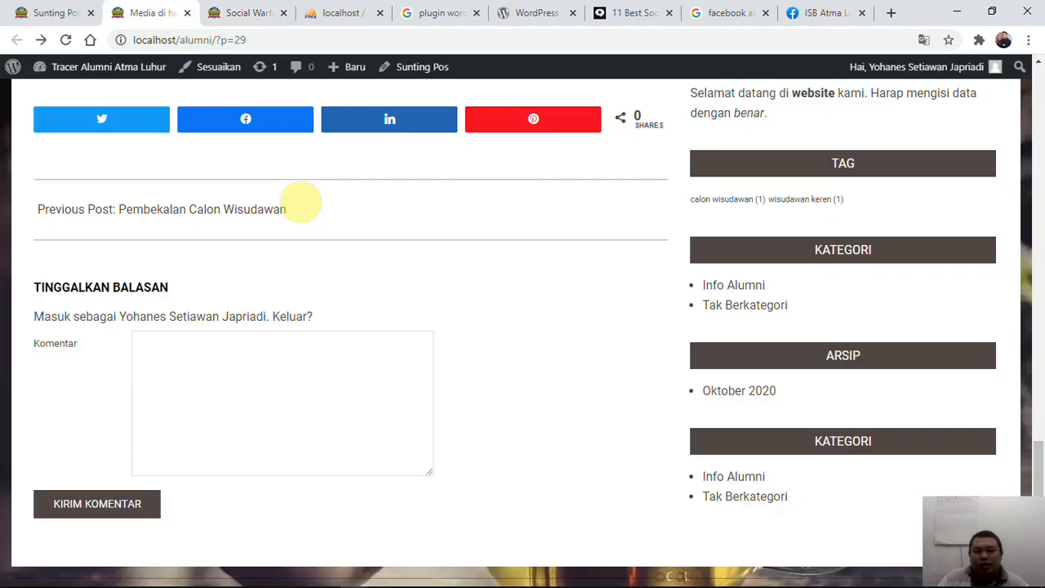
{"action": "scroll", "coordinate": [455, 296], "scroll_direction": "up", "scroll_amount": 4}
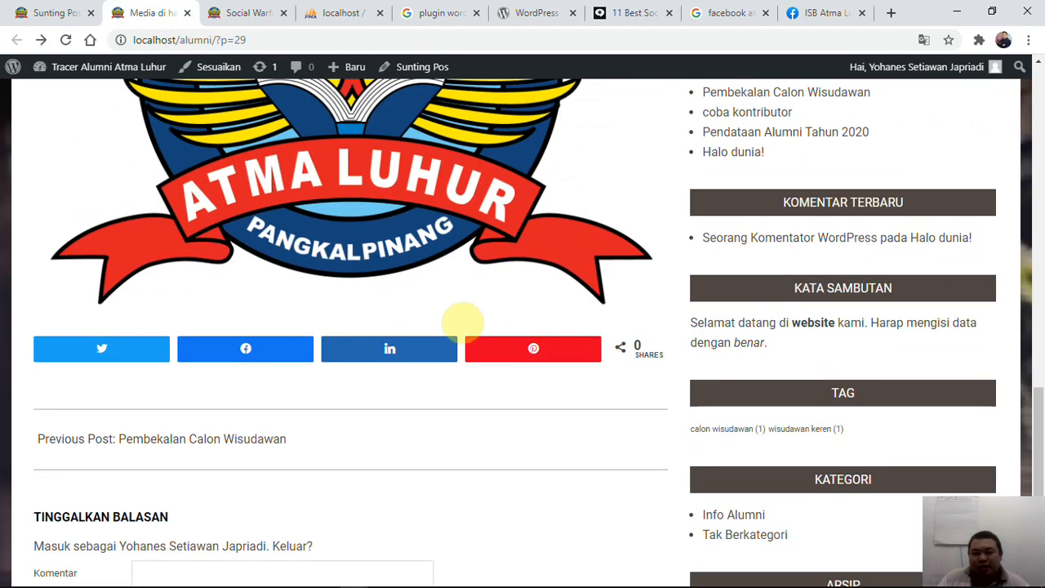
{"action": "scroll", "coordinate": [461, 326], "scroll_direction": "up", "scroll_amount": 10}
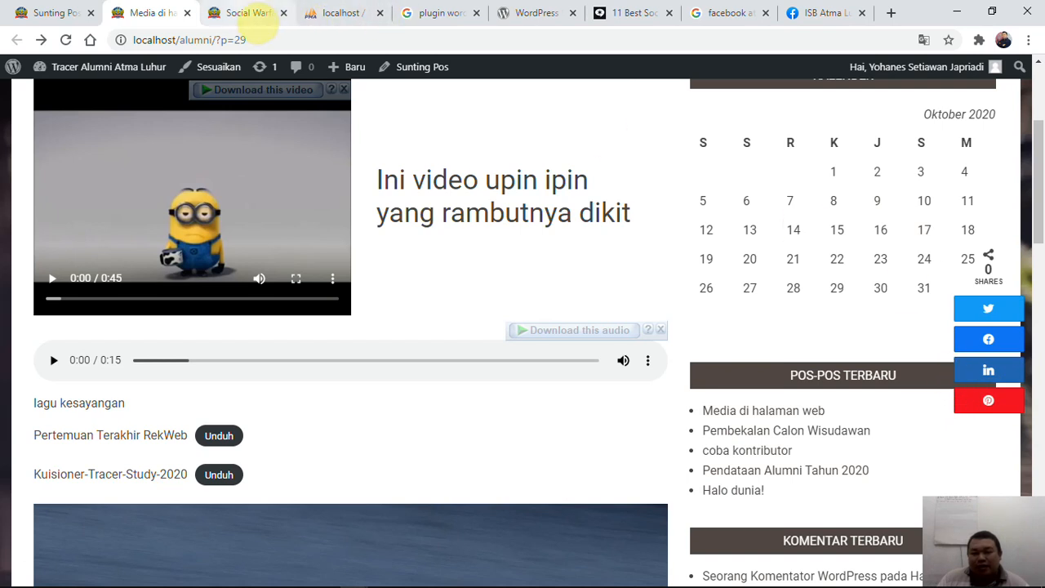
{"action": "left_click", "coordinate": [244, 13]}
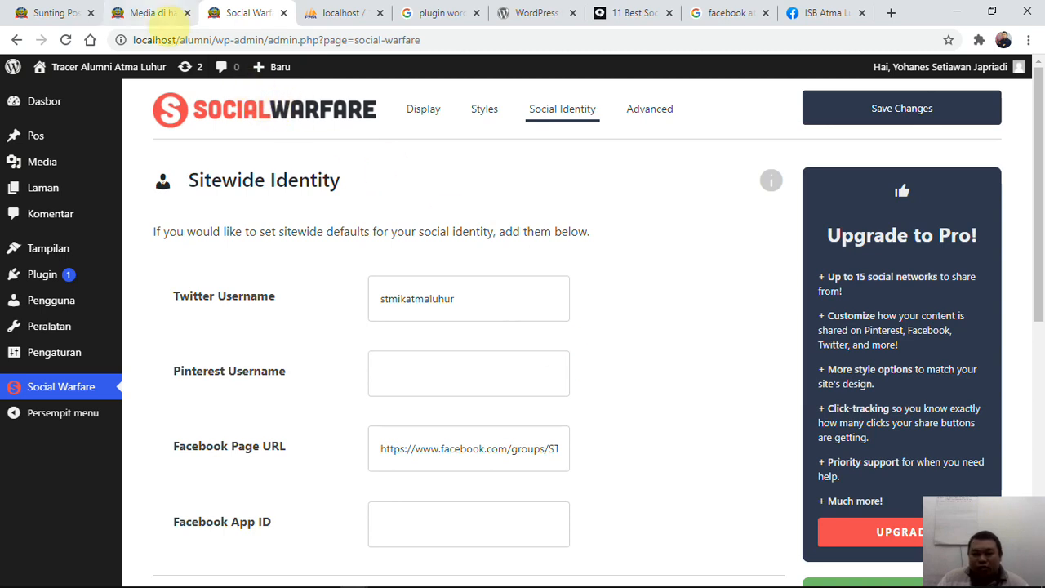
Step: On the post, open the yellow race car image in the lightbox to check it, then close the lightbox
{"action": "left_click", "coordinate": [166, 12]}
{"action": "scroll", "coordinate": [288, 324], "scroll_direction": "down", "scroll_amount": 5}
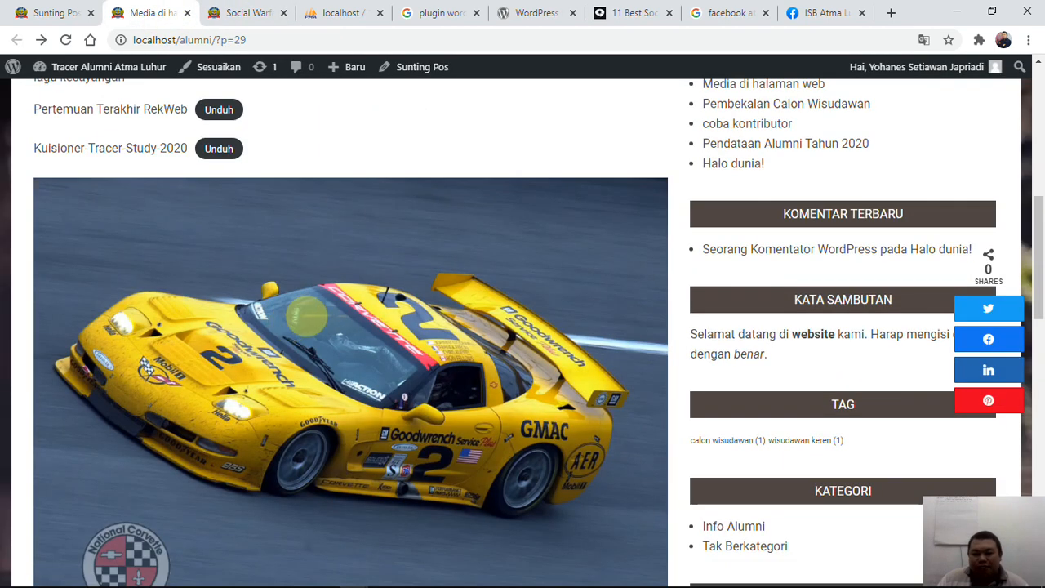
{"action": "left_click", "coordinate": [323, 309]}
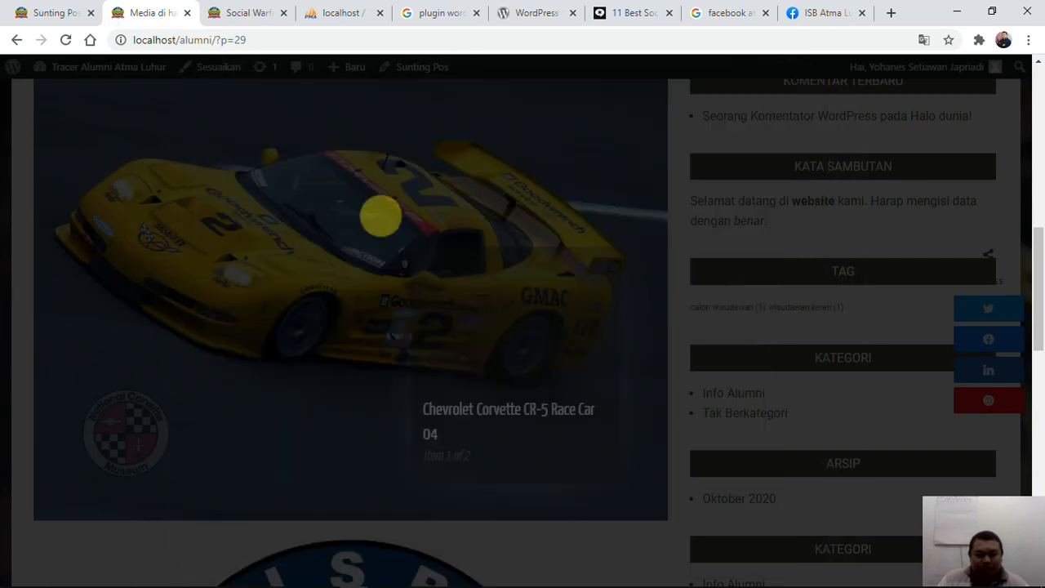
{"action": "left_click", "coordinate": [424, 84]}
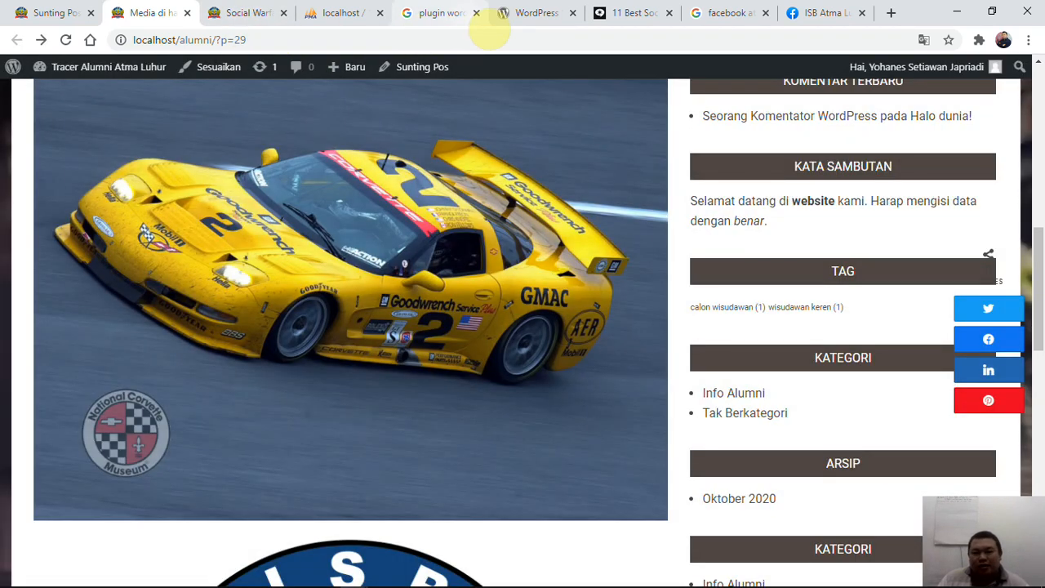
Step: Search Google for "captcha wordpress plugin" and open the WP Captcha result in a new tab
{"action": "left_click", "coordinate": [440, 14]}
{"action": "left_click_drag", "start_coordinate": [395, 89], "coordinate": [52, 86]}
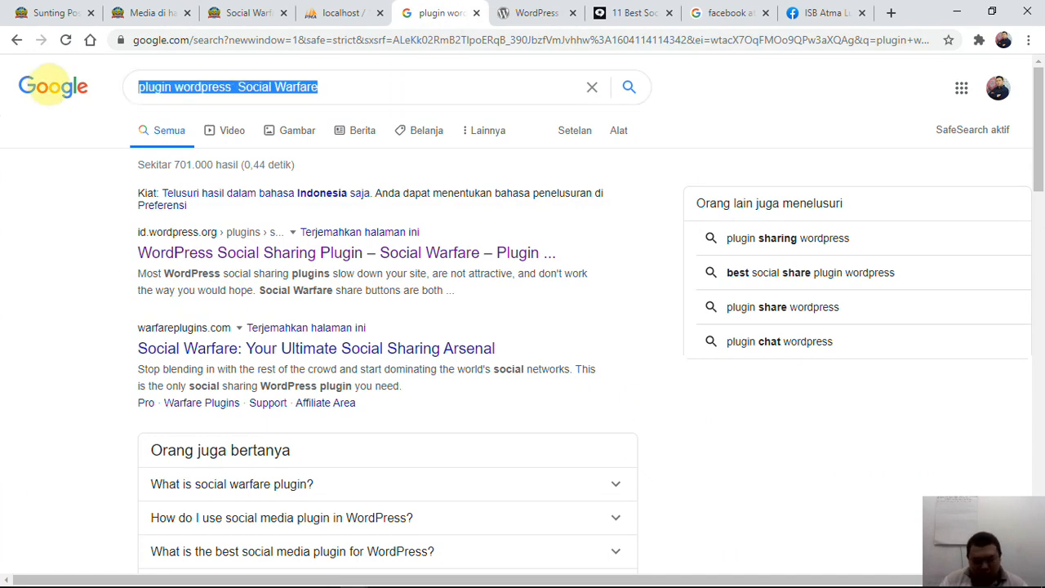
{"action": "type", "text": "lim"}
{"action": "key", "text": "BackSpace"}
{"action": "key", "text": "BackSpace"}
{"action": "key", "text": "BackSpace"}
{"action": "type", "text": "cat"}
{"action": "key", "text": "BackSpace"}
{"action": "type", "text": "p"}
{"action": "type", "text": "t"}
{"action": "key", "text": "BackSpace"}
{"action": "type", "text": "tch"}
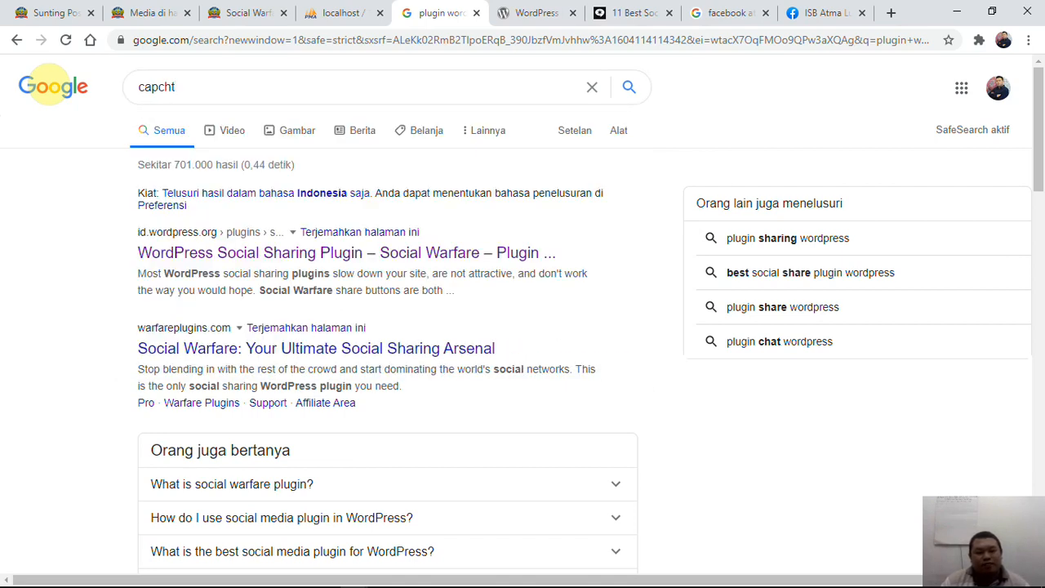
{"action": "key", "text": "BackSpace"}
{"action": "key", "text": "BackSpace"}
{"action": "key", "text": "BackSpace"}
{"action": "type", "text": "tcha "}
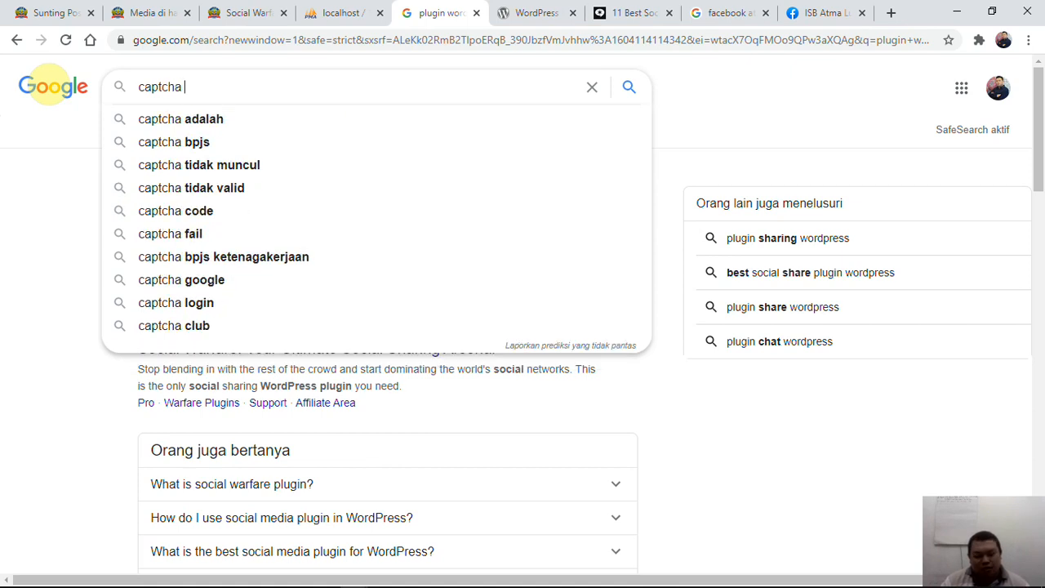
{"action": "type", "text": "wordpre"}
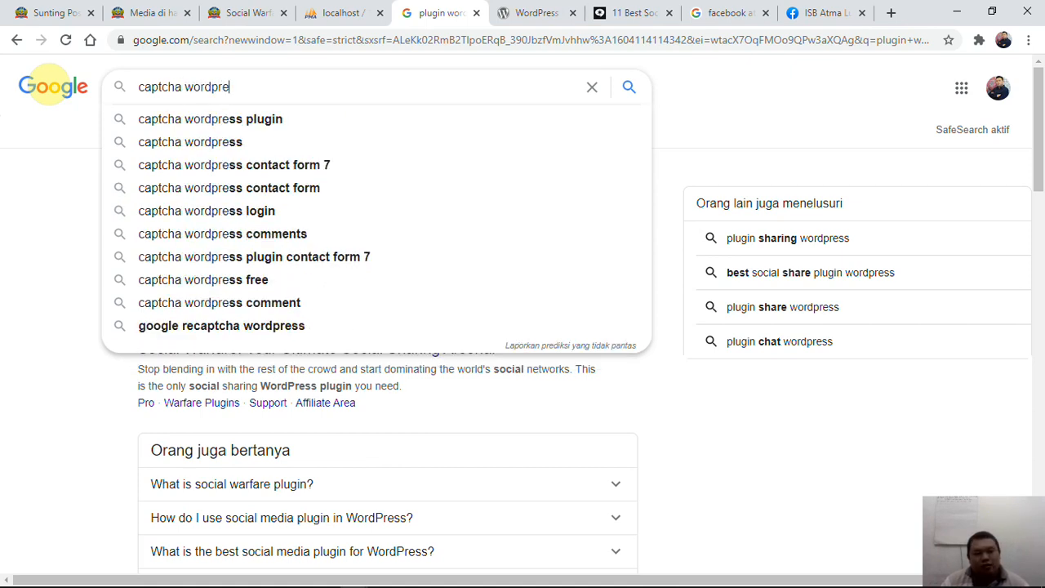
{"action": "type", "text": "ss plugin"}
{"action": "key", "text": "Return"}
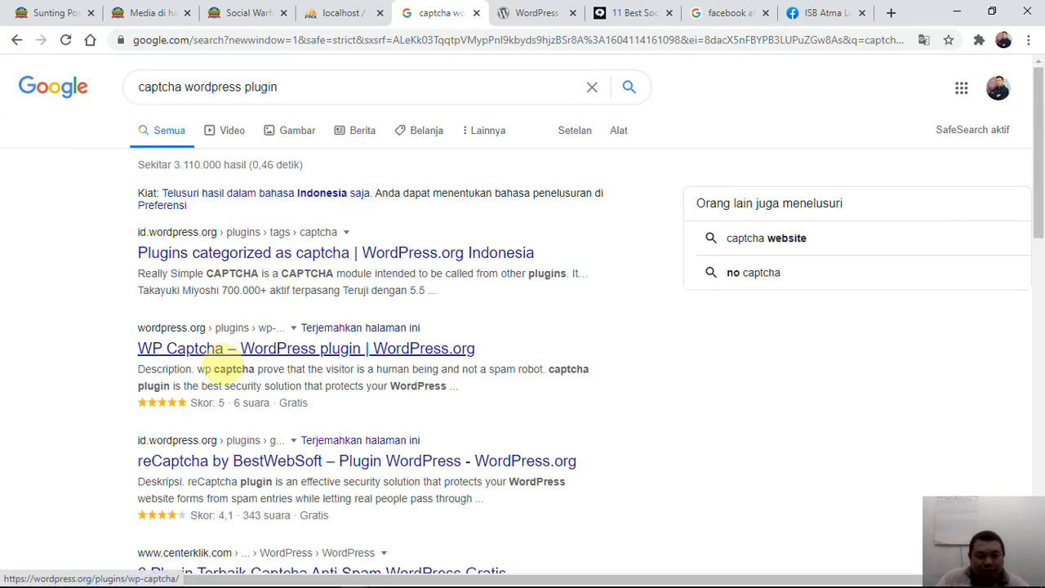
{"action": "right_click", "coordinate": [219, 359]}
{"action": "left_click", "coordinate": [302, 366]}
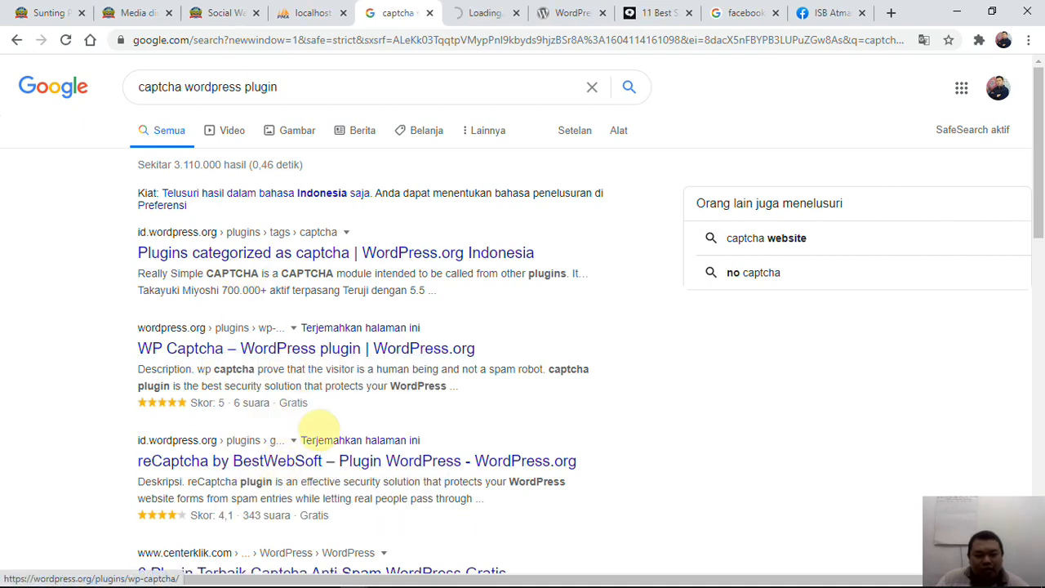
Step: Look over the captcha plugin results and refine the search to "login captcha wordpress plugin"
{"action": "scroll", "coordinate": [316, 428], "scroll_direction": "down", "scroll_amount": 3}
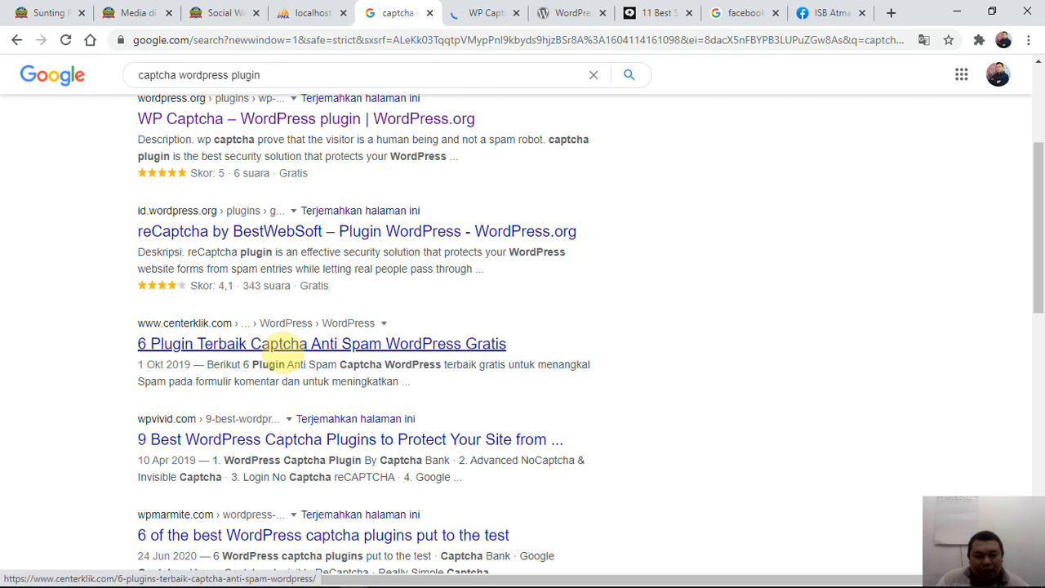
{"action": "scroll", "coordinate": [269, 147], "scroll_direction": "up", "scroll_amount": 3}
{"action": "left_click", "coordinate": [175, 86]}
{"action": "type", "text": "login"}
{"action": "key", "text": "Return"}
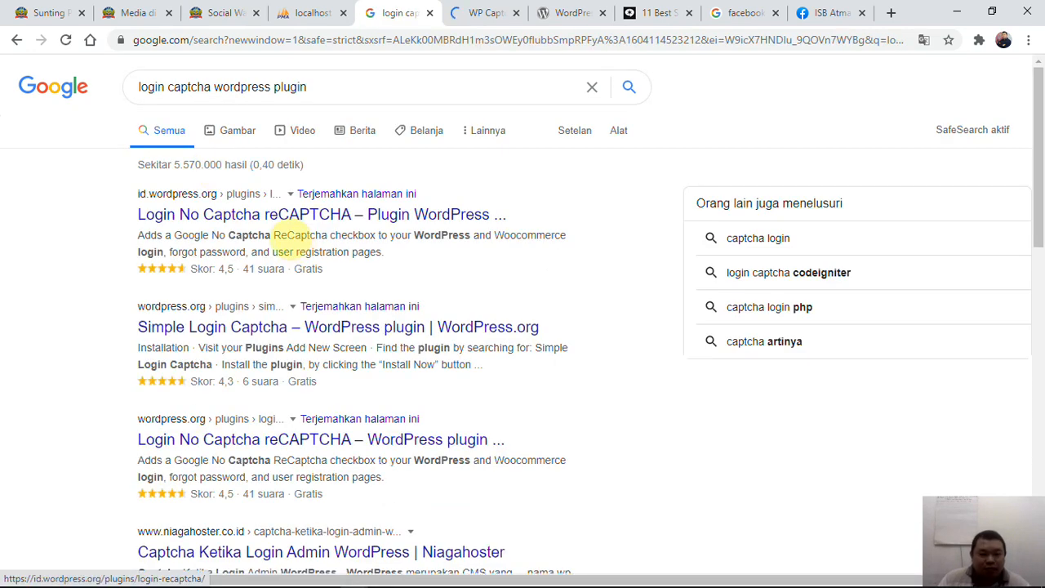
Step: Open the first three plugin results, two Login No Captcha reCAPTCHA pages and Simple Login Captcha, in new tabs
{"action": "right_click", "coordinate": [235, 214]}
{"action": "left_click", "coordinate": [276, 226]}
{"action": "right_click", "coordinate": [240, 328]}
{"action": "left_click", "coordinate": [276, 342]}
{"action": "right_click", "coordinate": [237, 439]}
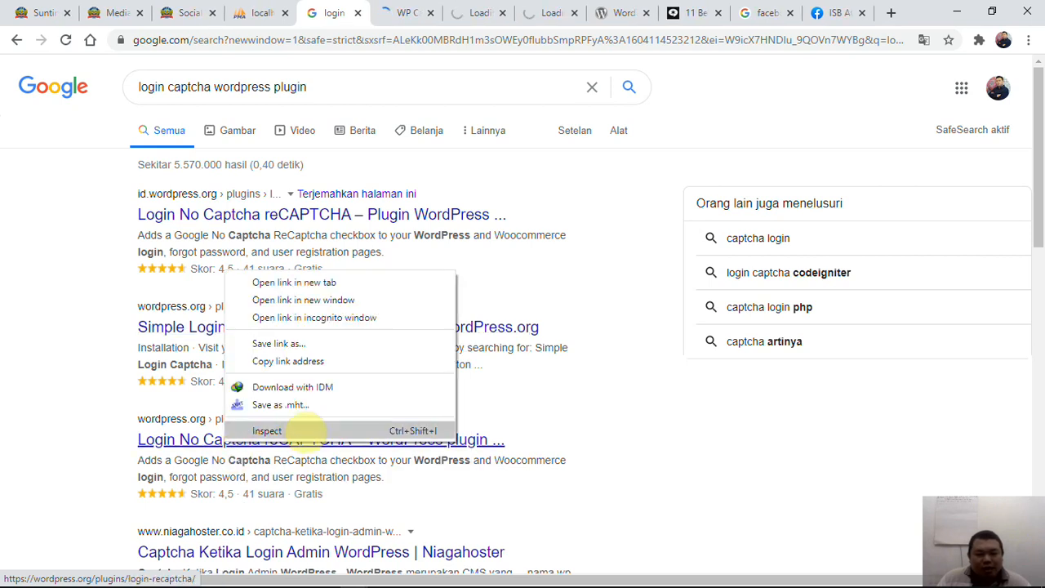
{"action": "left_click", "coordinate": [362, 281]}
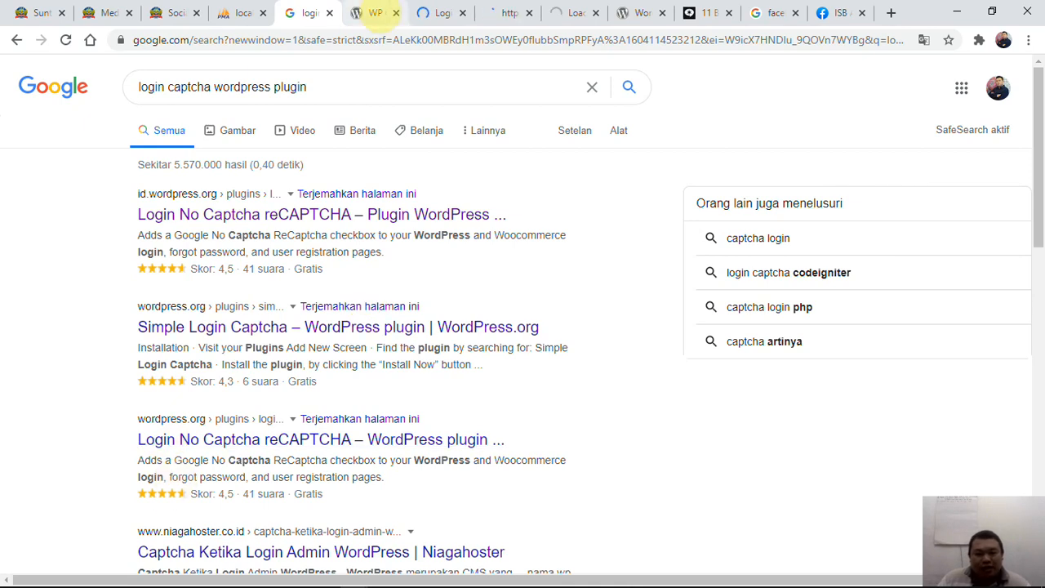
Step: Read the WP Captcha plugin page through its description, captcha types and installation instructions to the screenshots
{"action": "left_click", "coordinate": [374, 13]}
{"action": "scroll", "coordinate": [467, 324], "scroll_direction": "down", "scroll_amount": 2}
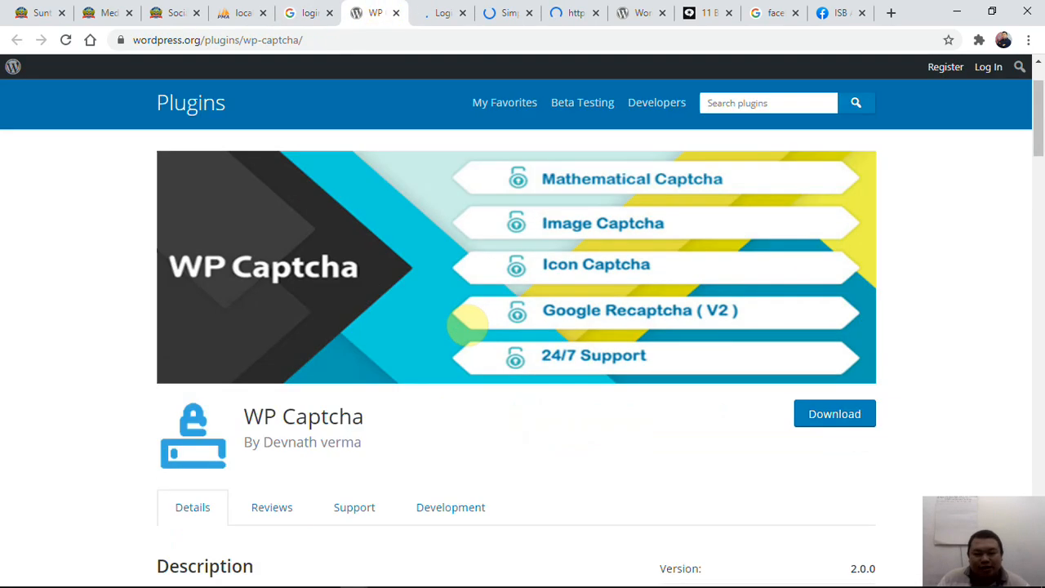
{"action": "scroll", "coordinate": [461, 327], "scroll_direction": "down", "scroll_amount": 3}
{"action": "scroll", "coordinate": [269, 318], "scroll_direction": "down", "scroll_amount": 3}
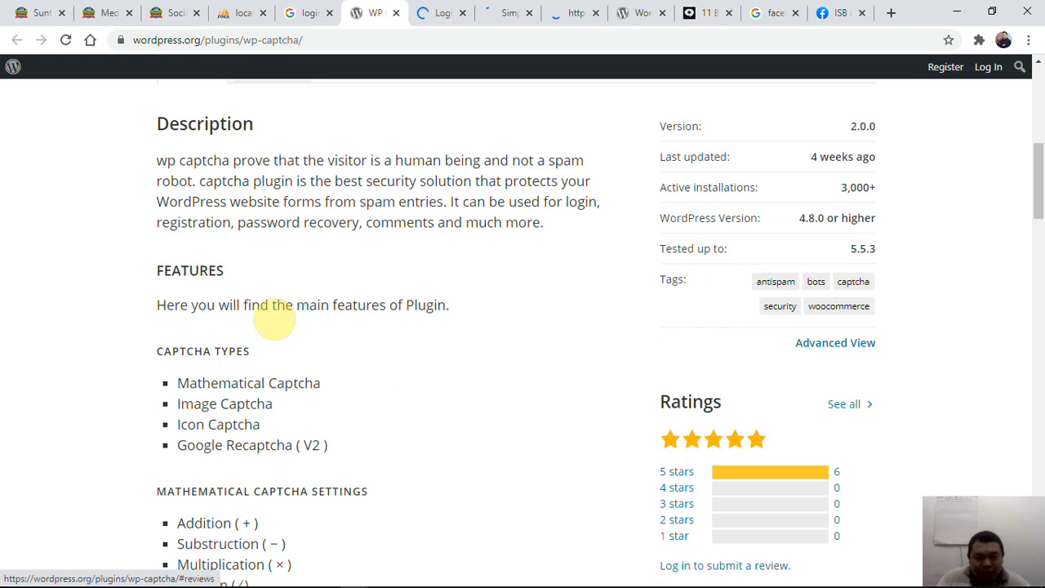
{"action": "scroll", "coordinate": [274, 319], "scroll_direction": "down", "scroll_amount": 15}
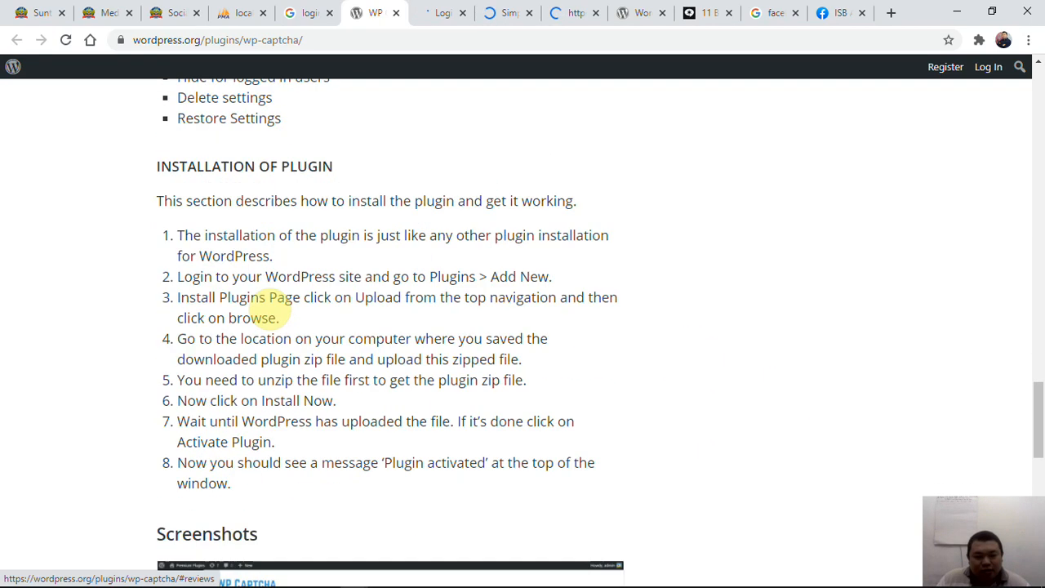
{"action": "scroll", "coordinate": [273, 309], "scroll_direction": "down", "scroll_amount": 5}
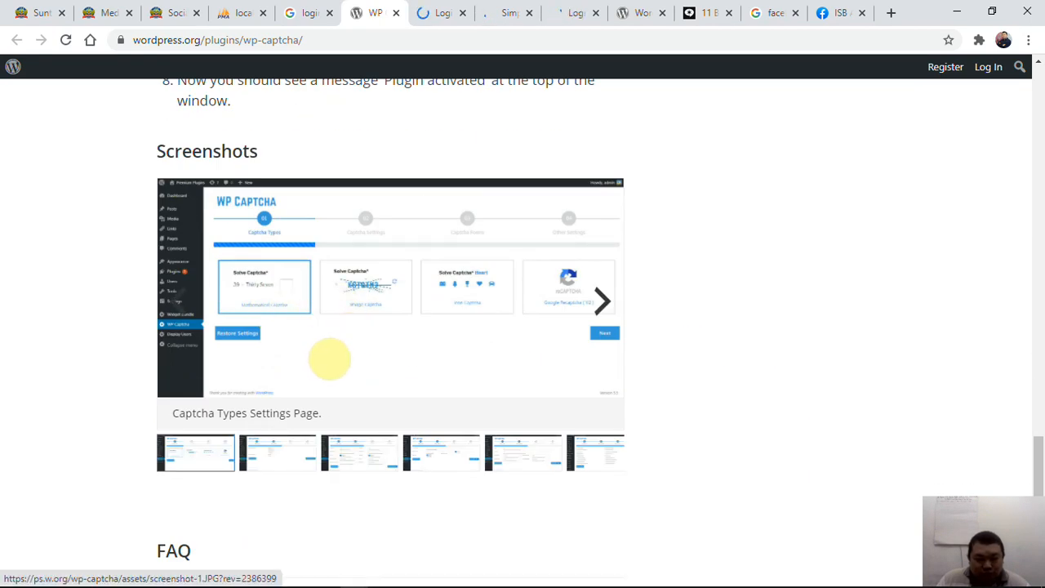
Step: Browse the WP Captcha screenshots of the mathematical captcha settings, captcha forms settings, login form and registration form
{"action": "left_click", "coordinate": [277, 455]}
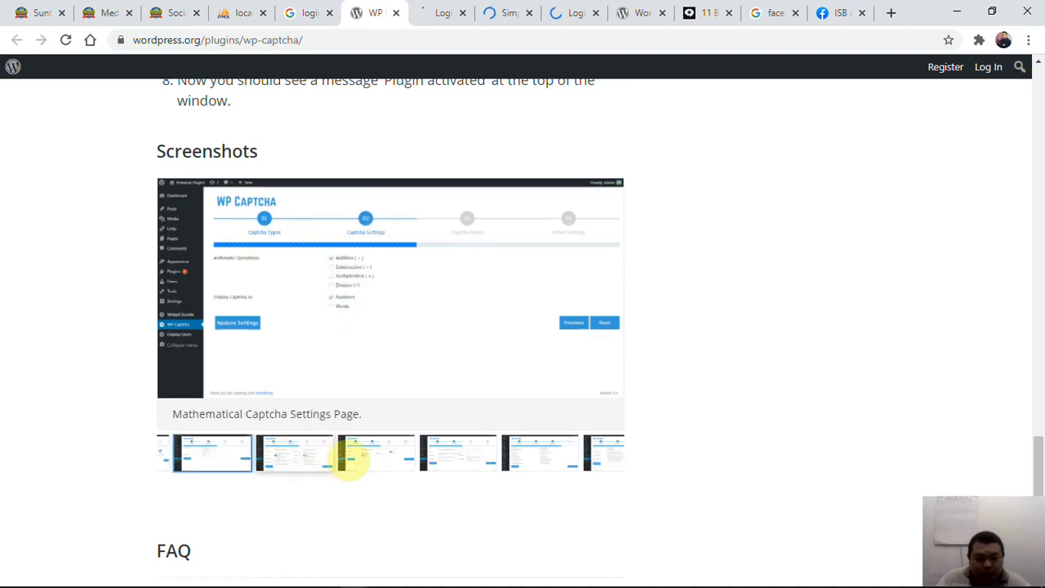
{"action": "left_click", "coordinate": [401, 458]}
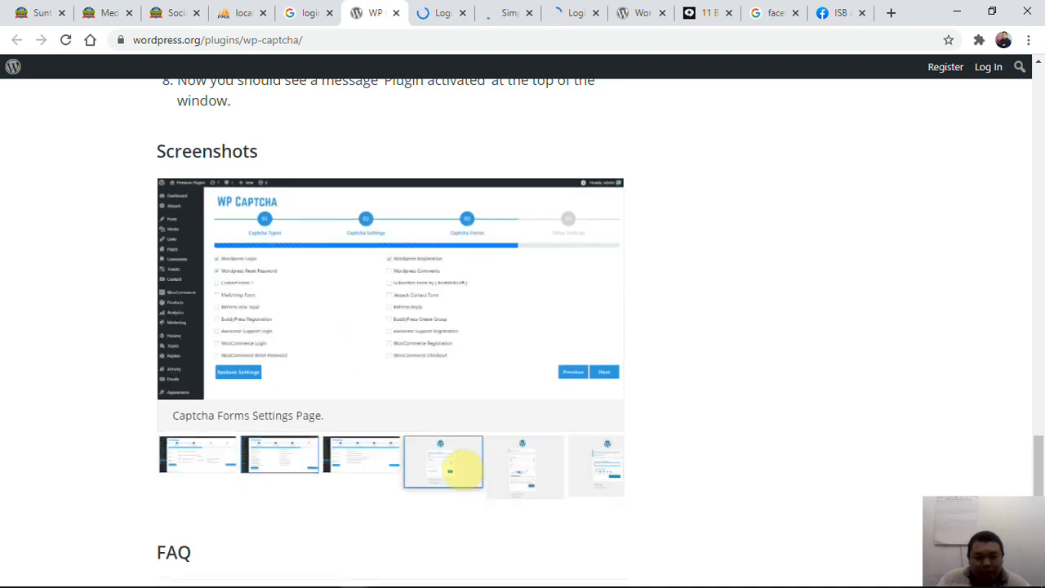
{"action": "left_click", "coordinate": [460, 468]}
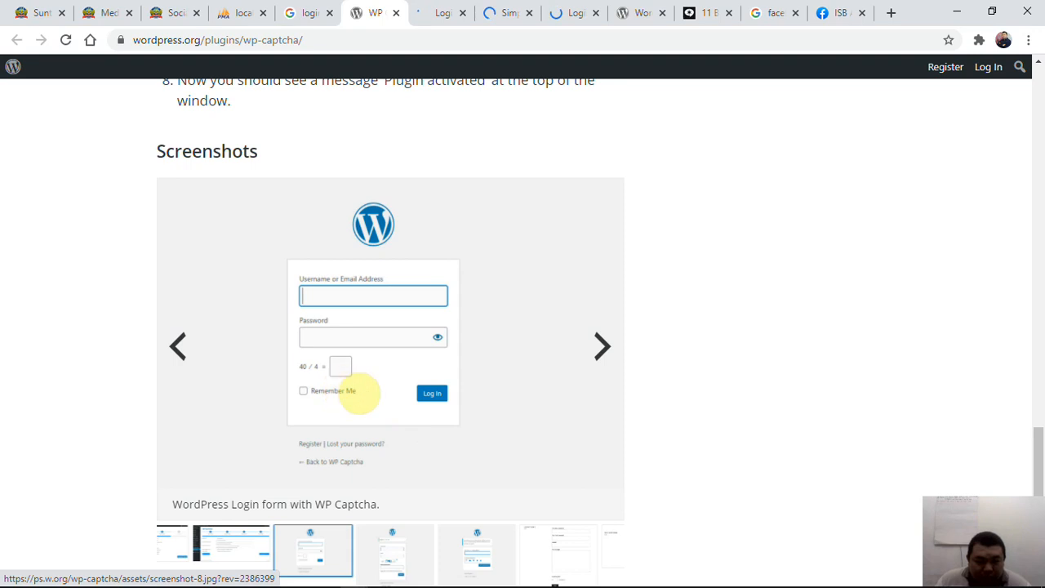
{"action": "left_click", "coordinate": [398, 553]}
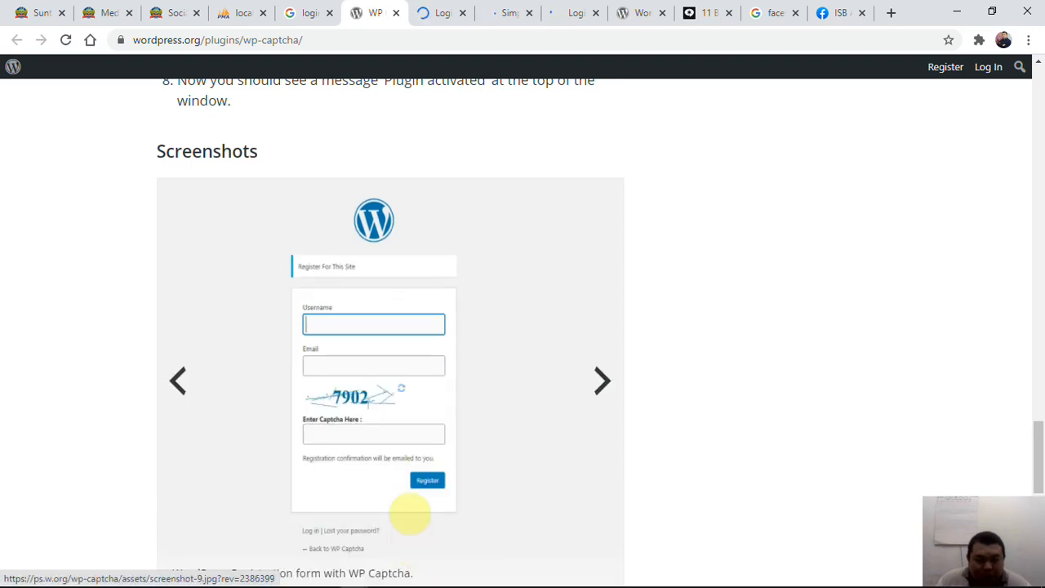
{"action": "scroll", "coordinate": [385, 449], "scroll_direction": "down", "scroll_amount": 3}
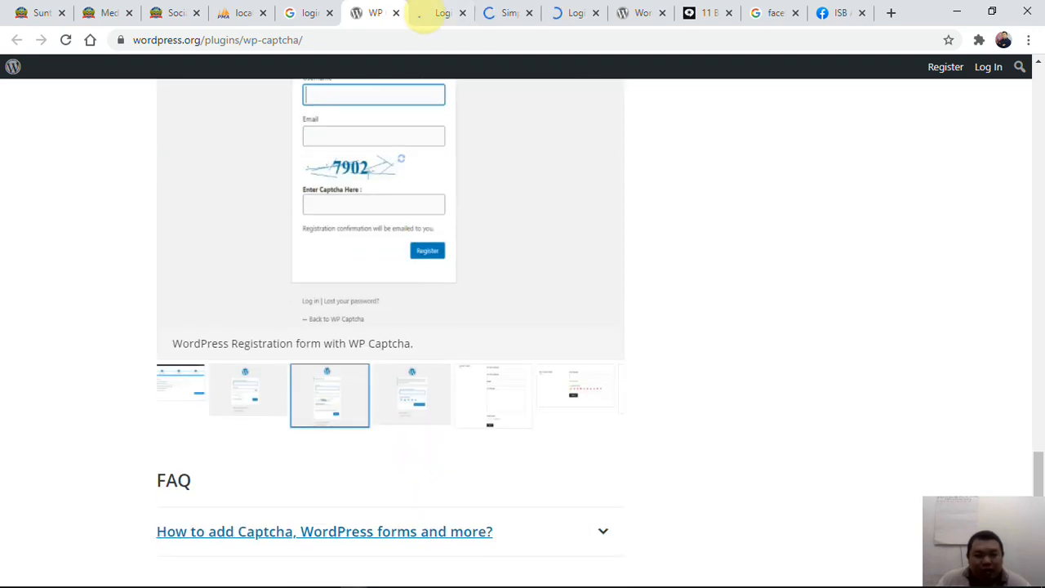
Step: Look over the Indonesian Login No Captcha reCAPTCHA plugin page down to its configuration screenshot and FAQ
{"action": "left_click", "coordinate": [440, 13]}
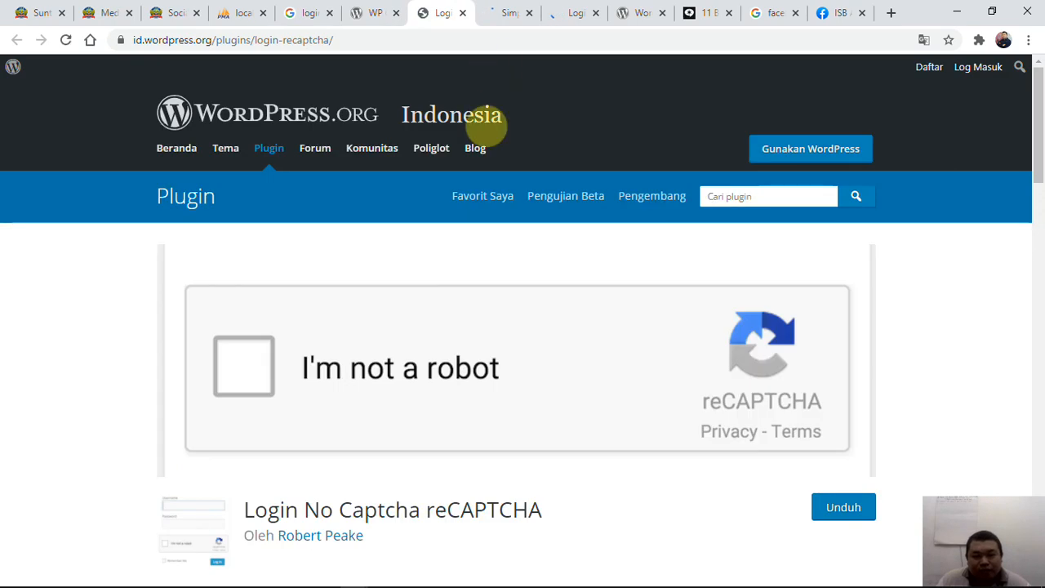
{"action": "scroll", "coordinate": [431, 385], "scroll_direction": "down", "scroll_amount": 5}
{"action": "scroll", "coordinate": [432, 370], "scroll_direction": "up", "scroll_amount": 5}
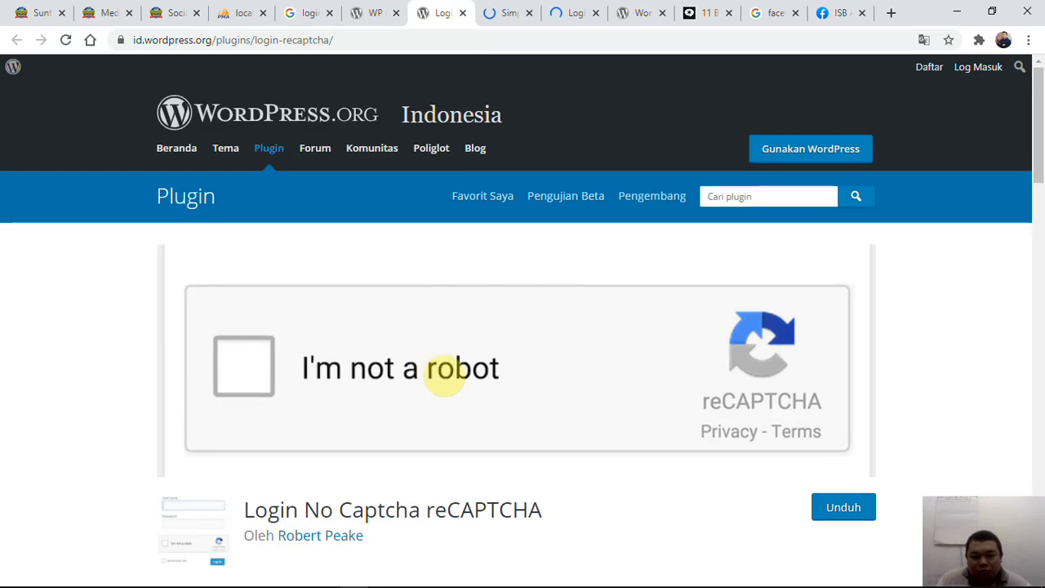
{"action": "scroll", "coordinate": [443, 377], "scroll_direction": "down", "scroll_amount": 12}
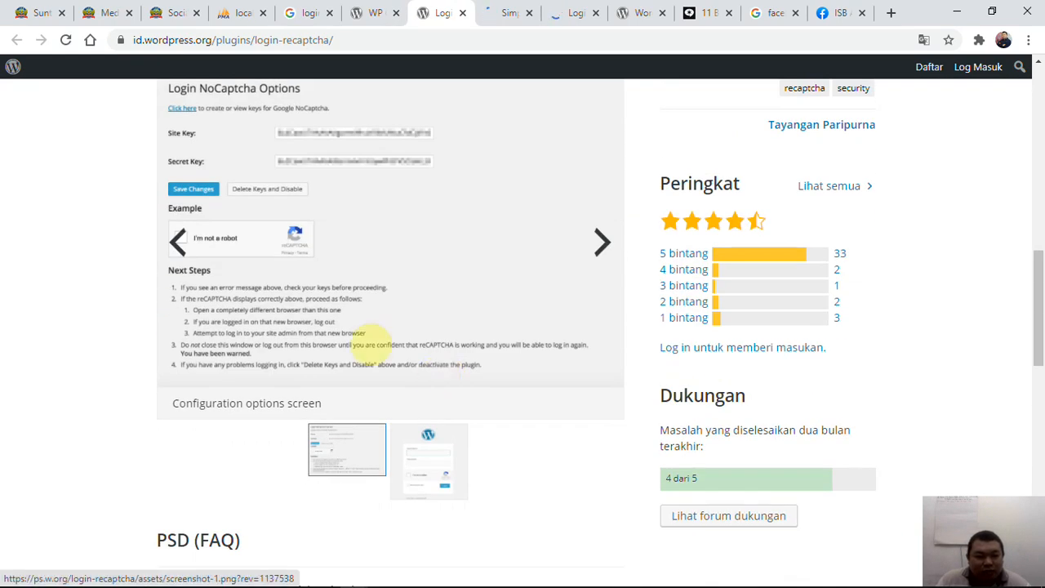
{"action": "scroll", "coordinate": [340, 271], "scroll_direction": "up", "scroll_amount": 1}
{"action": "scroll", "coordinate": [338, 275], "scroll_direction": "down", "scroll_amount": 4}
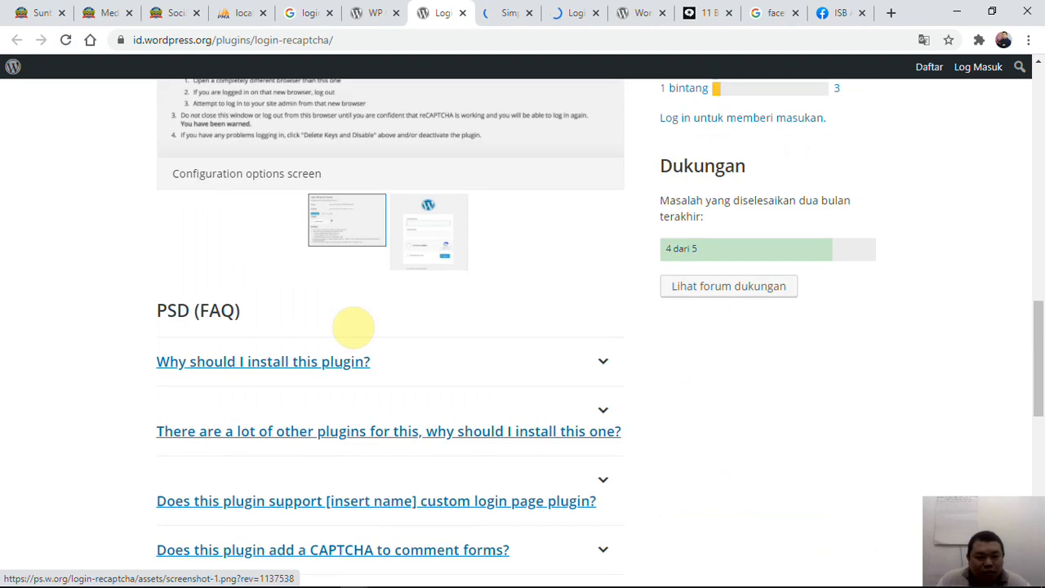
Step: View the configured login screen screenshot of Login No Captcha reCAPTCHA, then review the plugin's description and details
{"action": "left_click", "coordinate": [443, 248]}
{"action": "scroll", "coordinate": [467, 283], "scroll_direction": "up", "scroll_amount": 4}
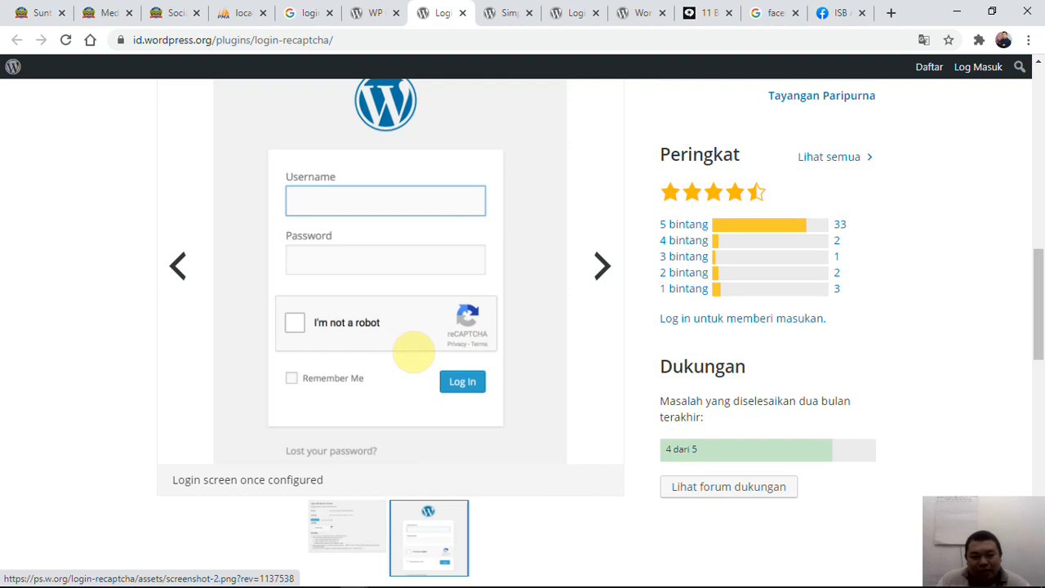
{"action": "scroll", "coordinate": [412, 350], "scroll_direction": "up", "scroll_amount": 5}
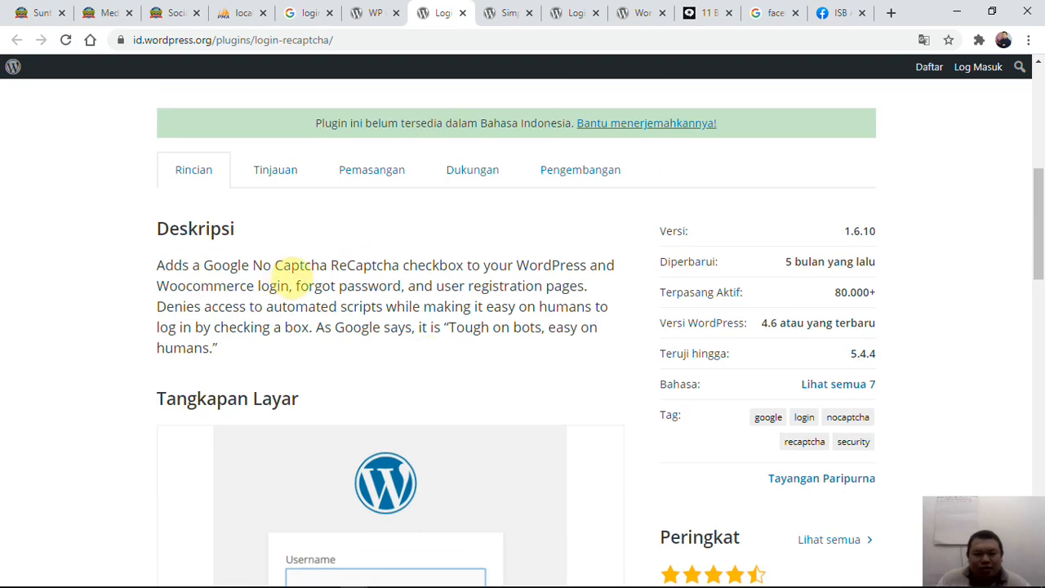
{"action": "scroll", "coordinate": [290, 275], "scroll_direction": "up", "scroll_amount": 6}
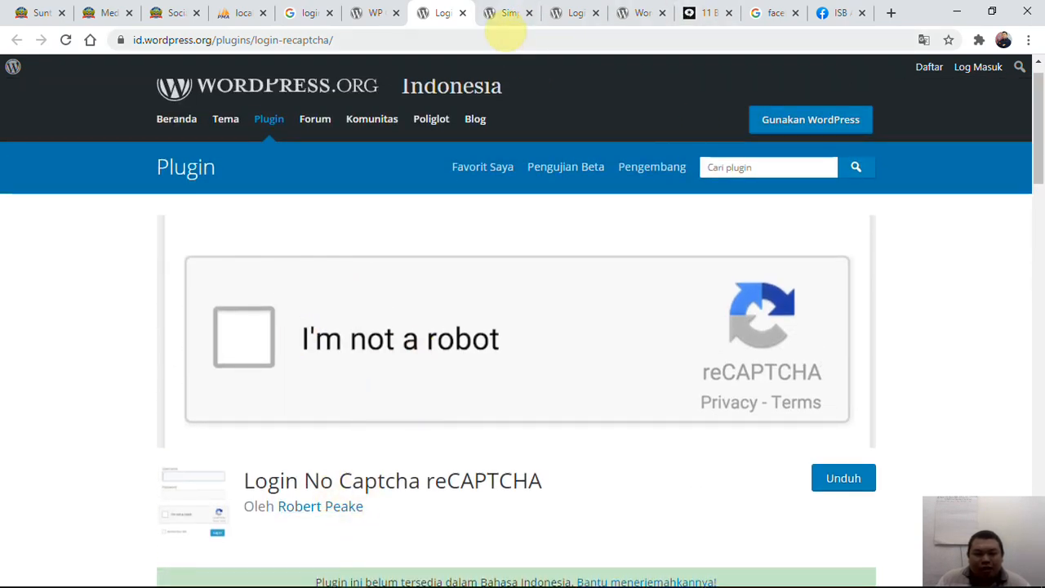
Step: Examine the Simple Login Captcha page and its login form screenshot, then close that page
{"action": "left_click", "coordinate": [498, 14]}
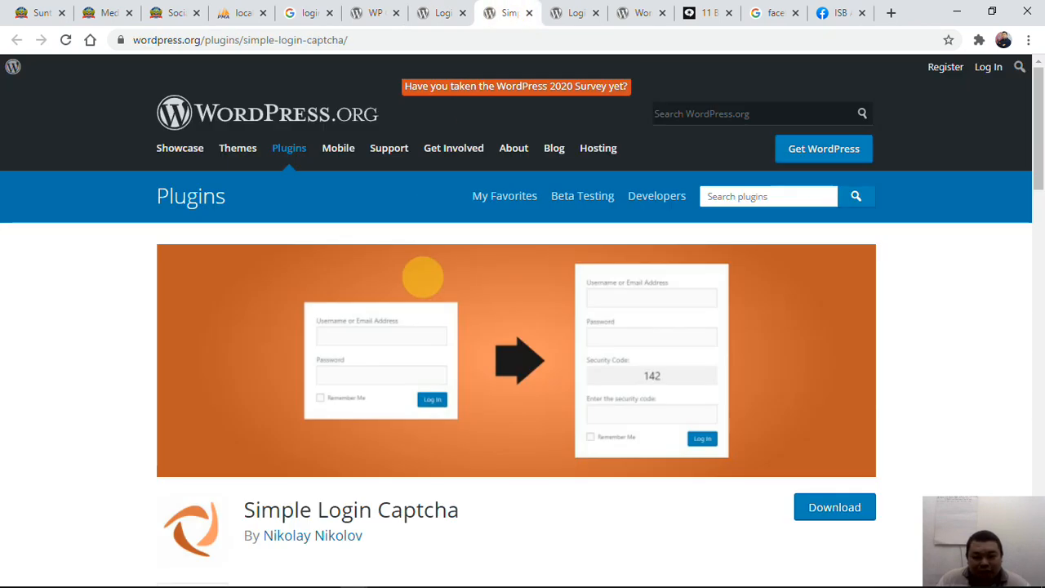
{"action": "scroll", "coordinate": [422, 278], "scroll_direction": "down", "scroll_amount": 13}
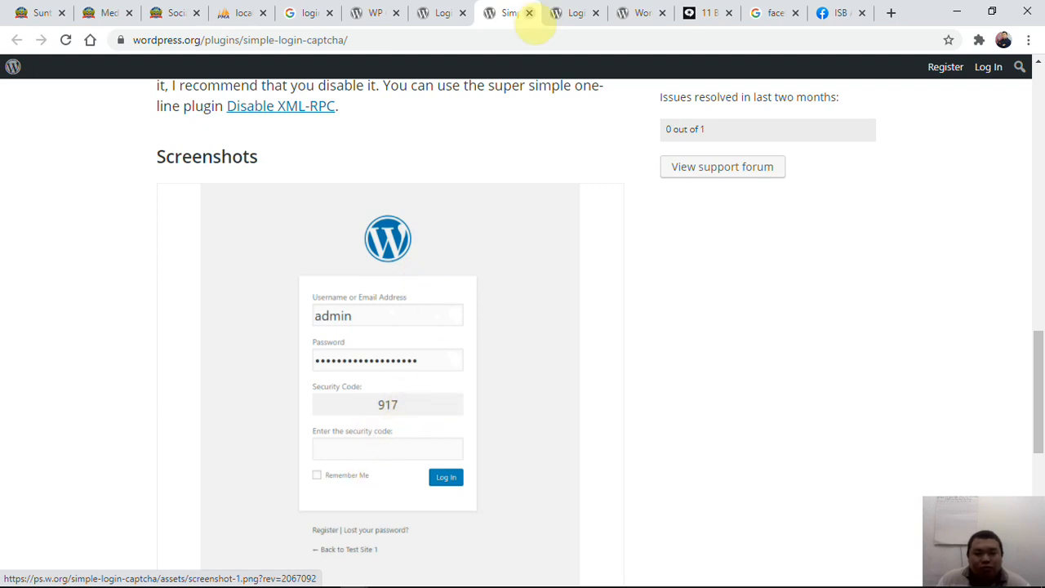
{"action": "left_click", "coordinate": [529, 13]}
Step: Compare the English and Indonesian Login No Captcha reCAPTCHA pages, then close the English duplicate
{"action": "scroll", "coordinate": [451, 202], "scroll_direction": "down", "scroll_amount": 3}
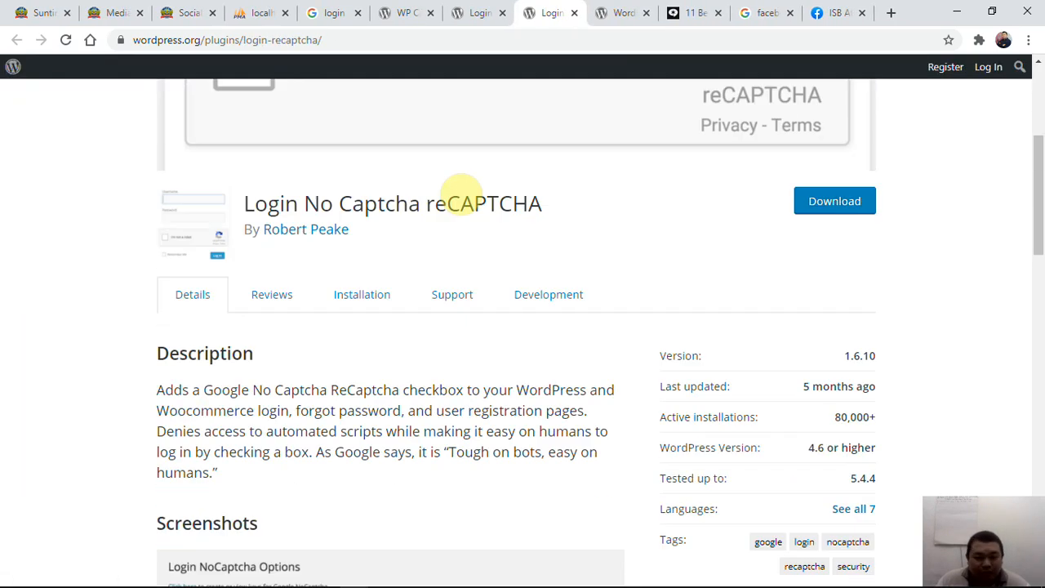
{"action": "left_click", "coordinate": [477, 13]}
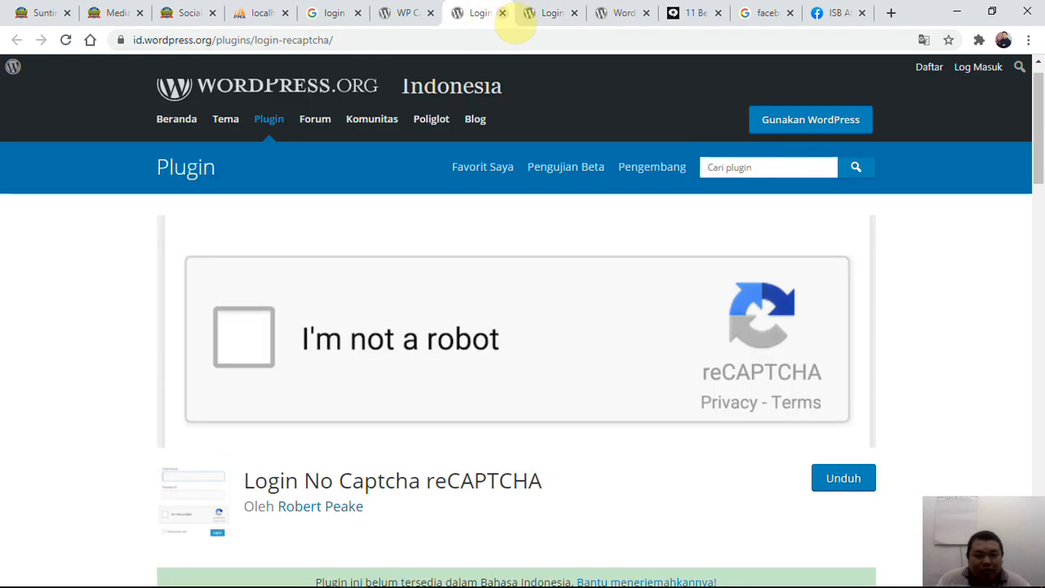
{"action": "left_click", "coordinate": [544, 14]}
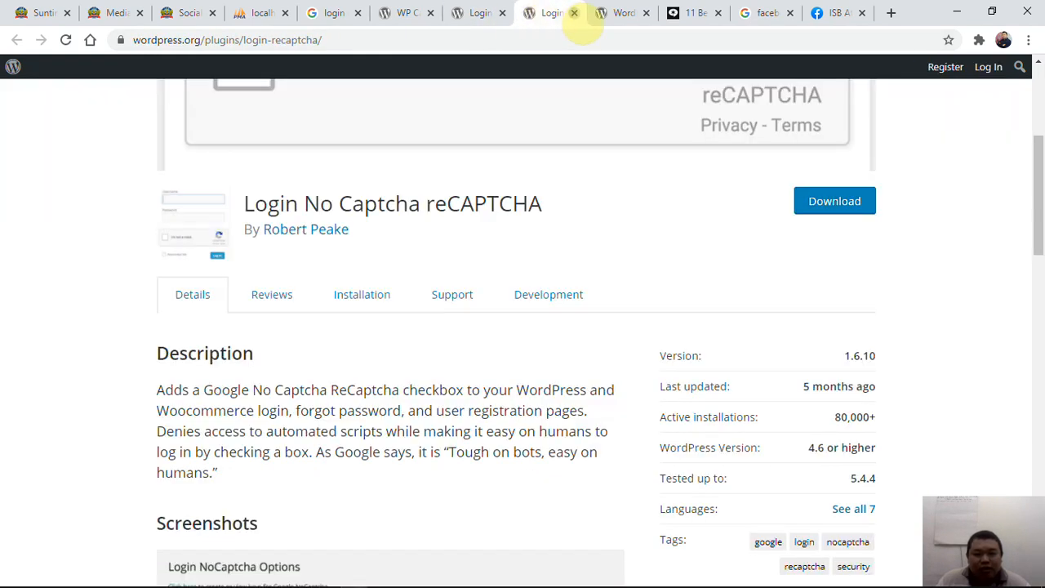
{"action": "left_click", "coordinate": [574, 13]}
Step: Close the leftover Social Warfare plugin page, sharing plugins article, Facebook search results and Facebook group tabs
{"action": "left_click", "coordinate": [550, 15]}
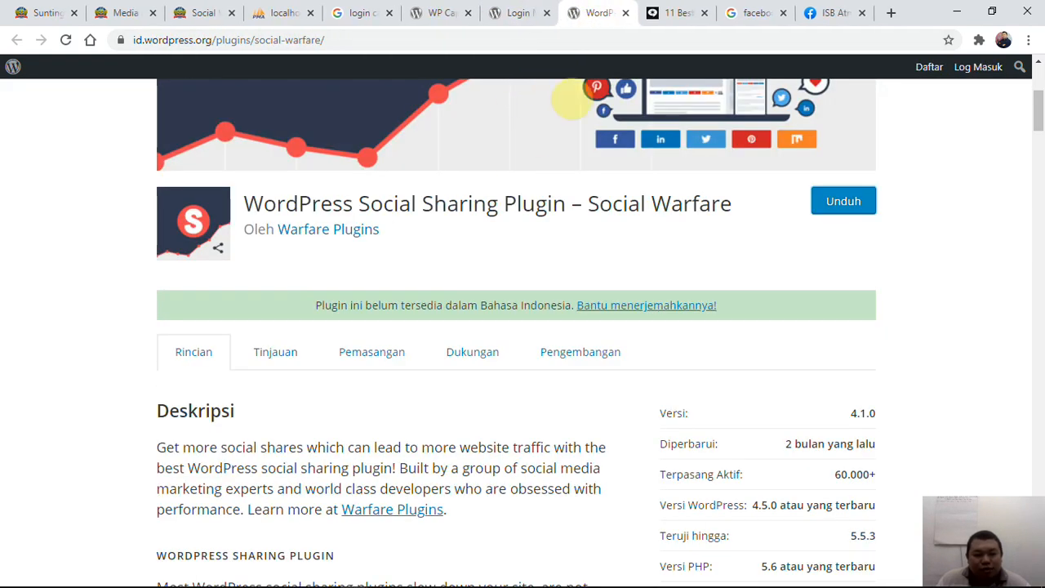
{"action": "left_click", "coordinate": [573, 13]}
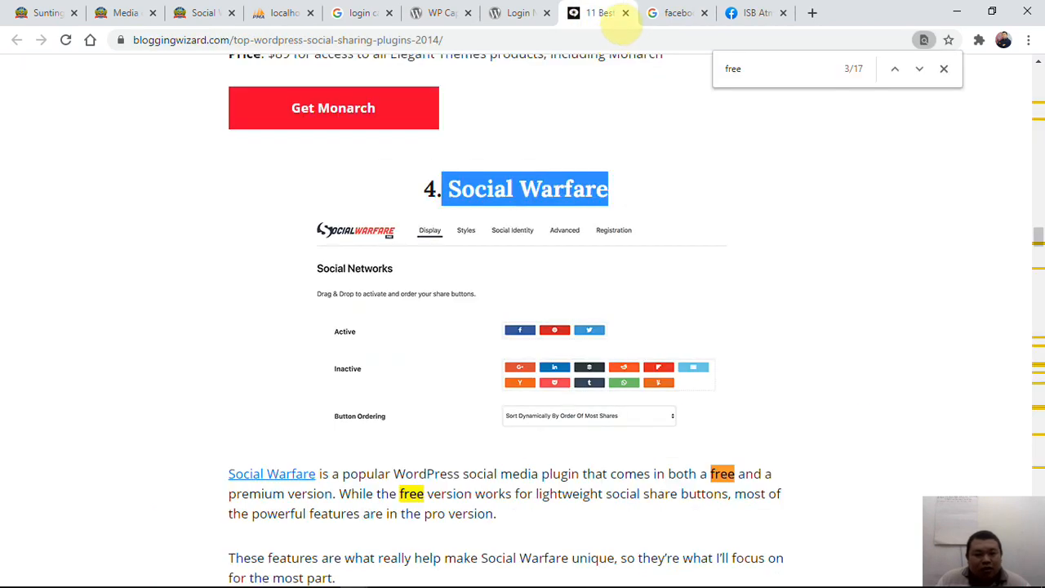
{"action": "scroll", "coordinate": [641, 61], "scroll_direction": "down", "scroll_amount": 3}
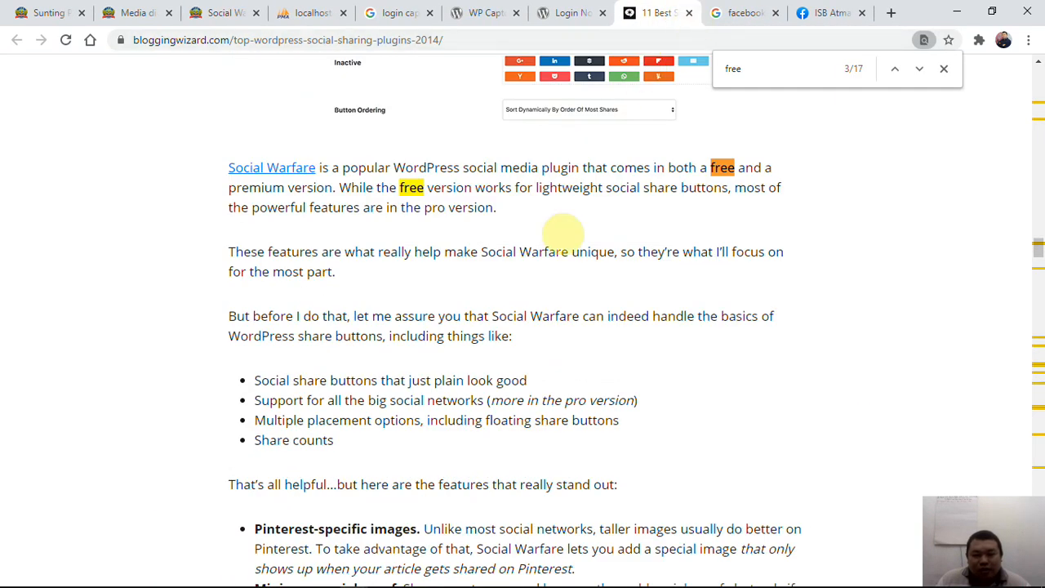
{"action": "scroll", "coordinate": [508, 310], "scroll_direction": "down", "scroll_amount": 9}
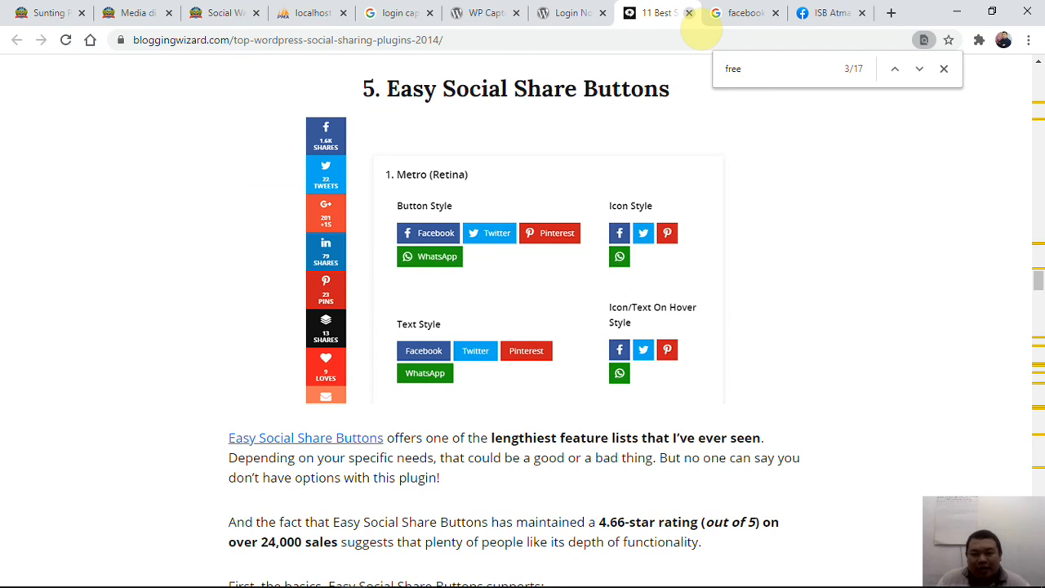
{"action": "left_click", "coordinate": [688, 13]}
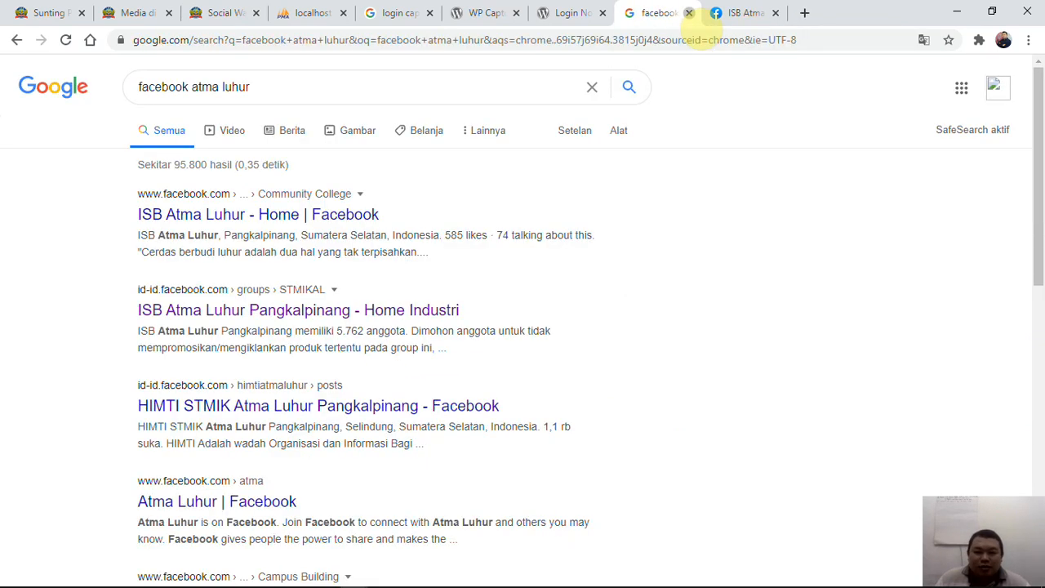
{"action": "left_click", "coordinate": [688, 13]}
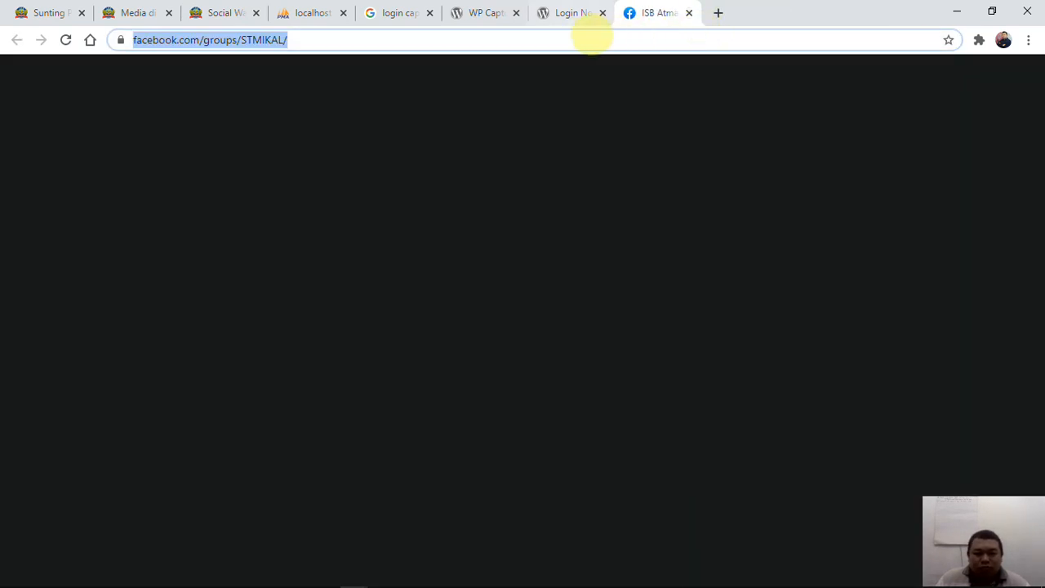
{"action": "key", "text": "ctrl+w"}
Step: Revisit the WP Captcha and Login No Captcha reCAPTCHA pages, then check where the site's dashboard offers adding a new plugin
{"action": "left_click", "coordinate": [548, 13]}
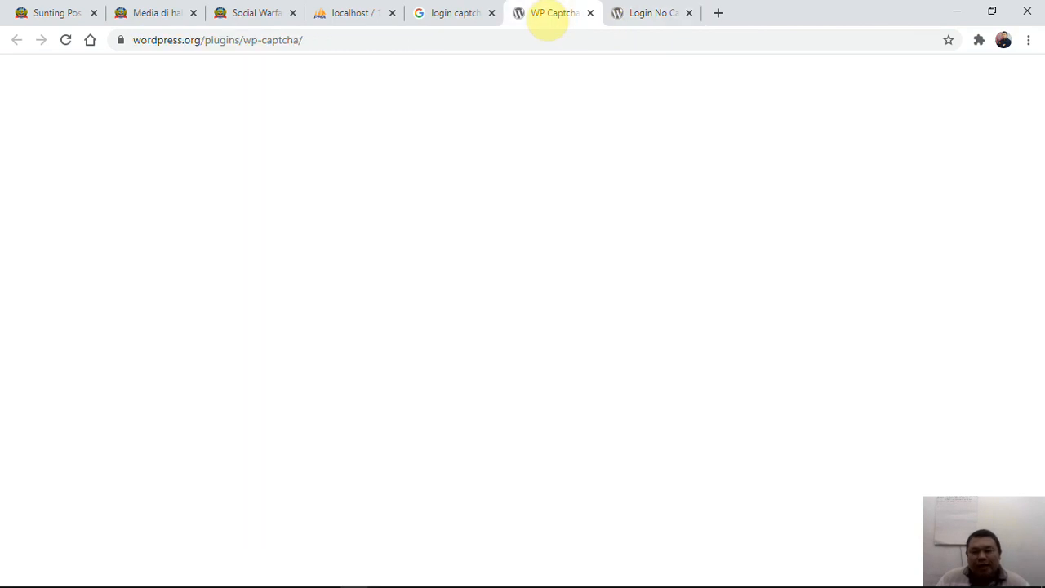
{"action": "left_click", "coordinate": [791, 18]}
{"action": "scroll", "coordinate": [194, 366], "scroll_direction": "down", "scroll_amount": 5}
{"action": "scroll", "coordinate": [220, 359], "scroll_direction": "up", "scroll_amount": 3}
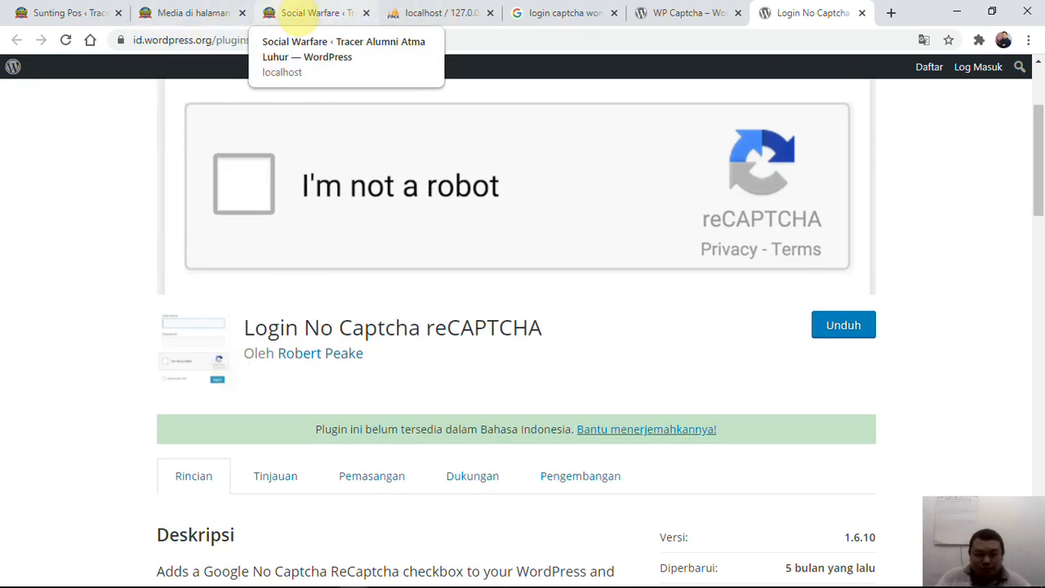
{"action": "left_click", "coordinate": [310, 13]}
{"action": "mouse_move", "coordinate": [79, 282]}
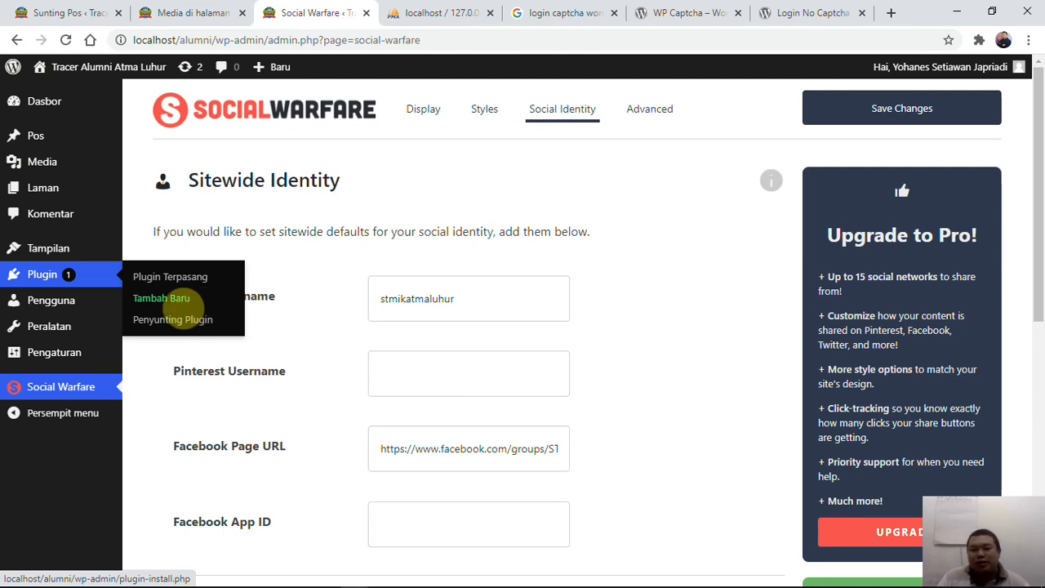
Step: Download login-recaptcha.1.6.10.zip from the Indonesian Login No Captcha reCAPTCHA page into the Rekweb\7 folder
{"action": "left_click", "coordinate": [808, 13]}
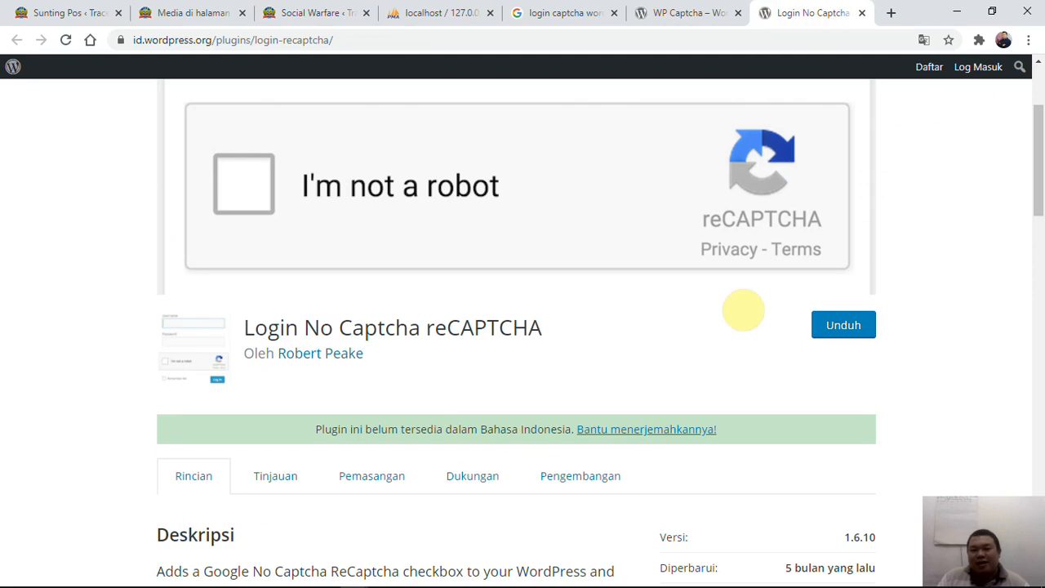
{"action": "left_click", "coordinate": [841, 331]}
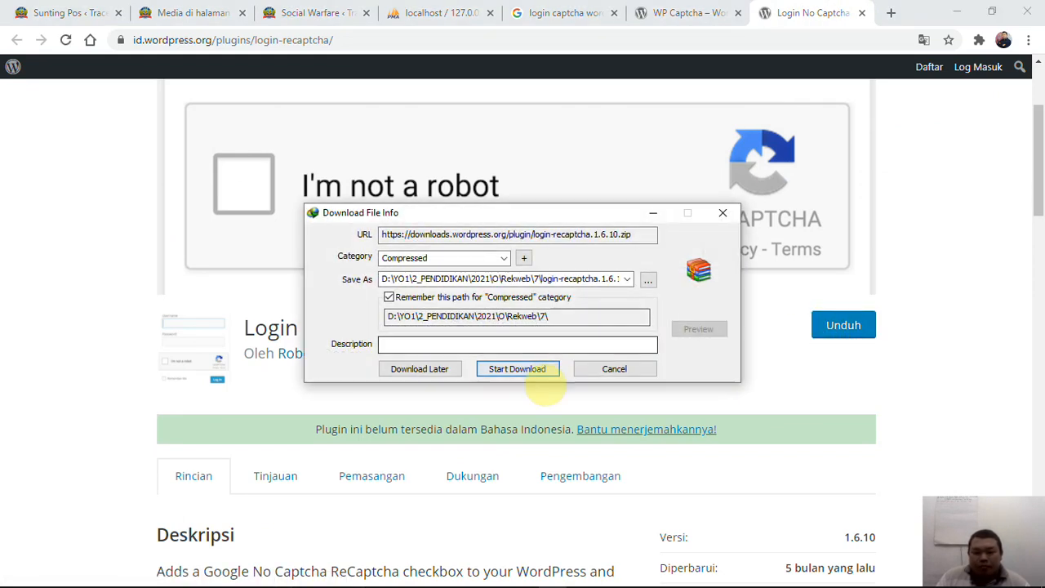
{"action": "left_click", "coordinate": [539, 371]}
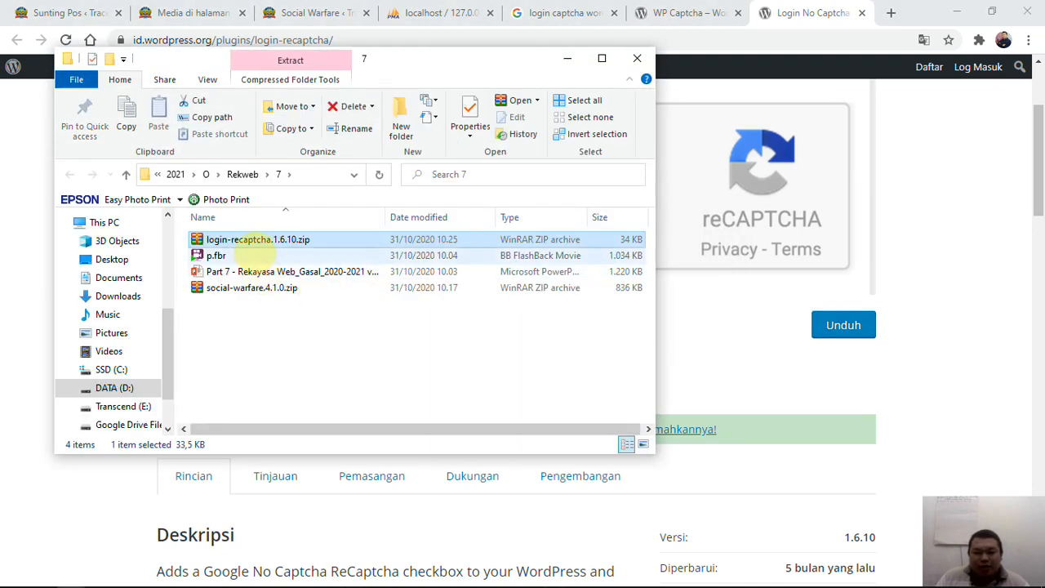
Step: Extract login-recaptcha.1.6.10.zip in place in the Rekweb\7 folder and check the contents of the extracted login-recaptcha folder
{"action": "right_click", "coordinate": [253, 239]}
{"action": "mouse_move", "coordinate": [384, 285]}
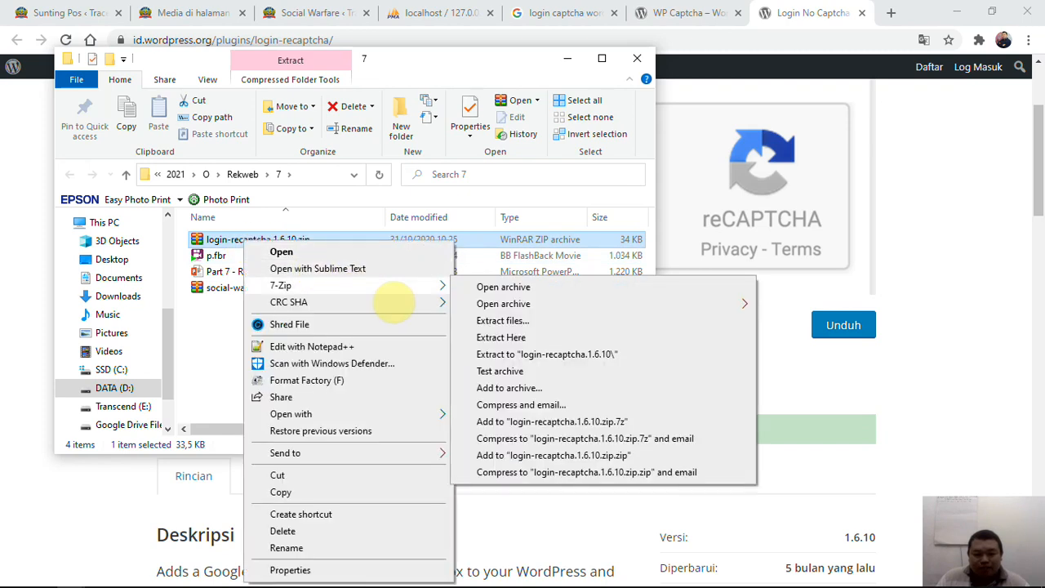
{"action": "left_click", "coordinate": [531, 349]}
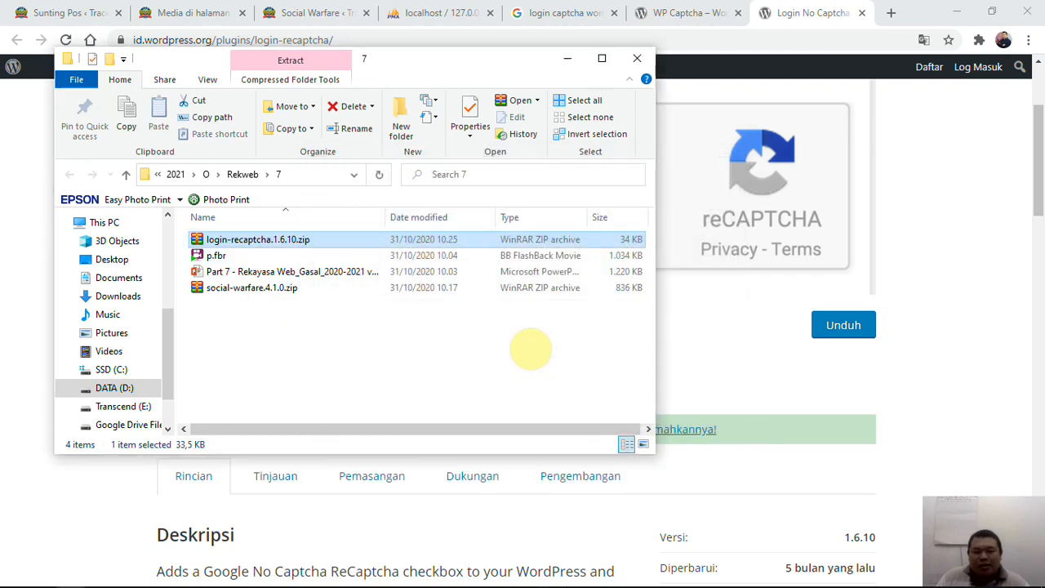
{"action": "double_click", "coordinate": [245, 239]}
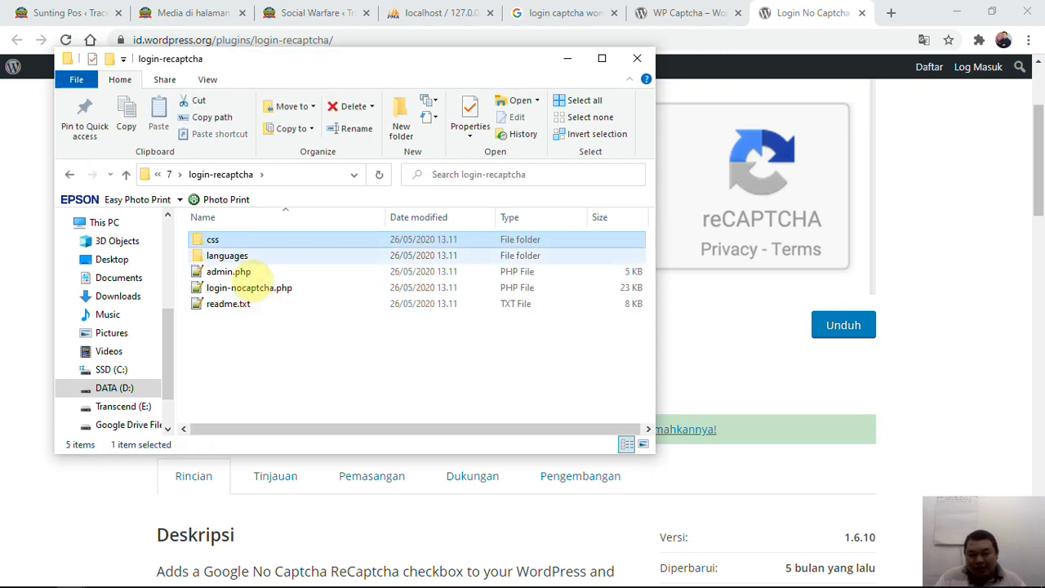
{"action": "left_click", "coordinate": [170, 175]}
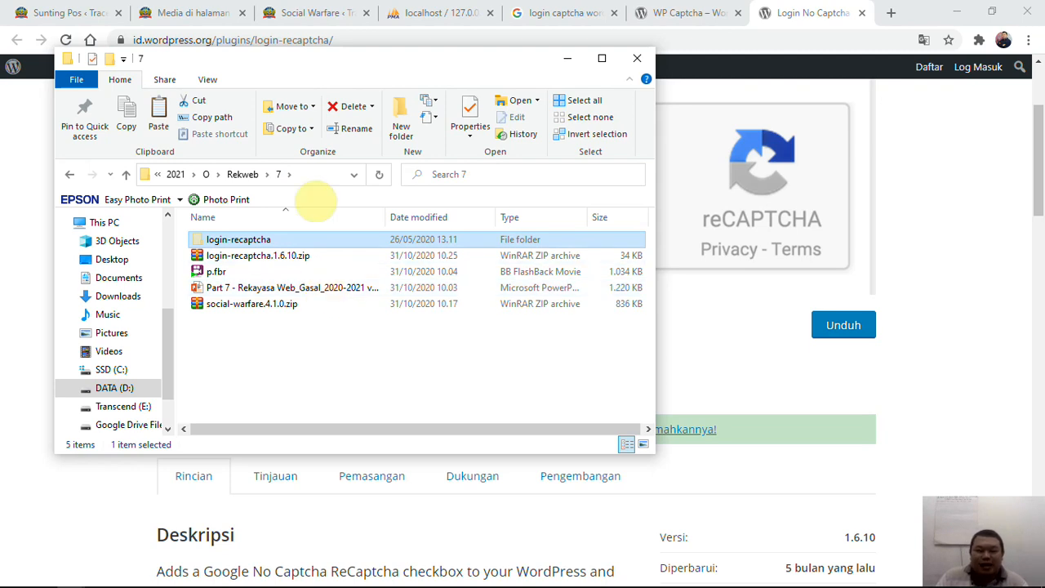
Step: Move the extracted login-recaptcha folder into the alumni site's wp-content\plugins folder
{"action": "mouse_move", "coordinate": [94, 583]}
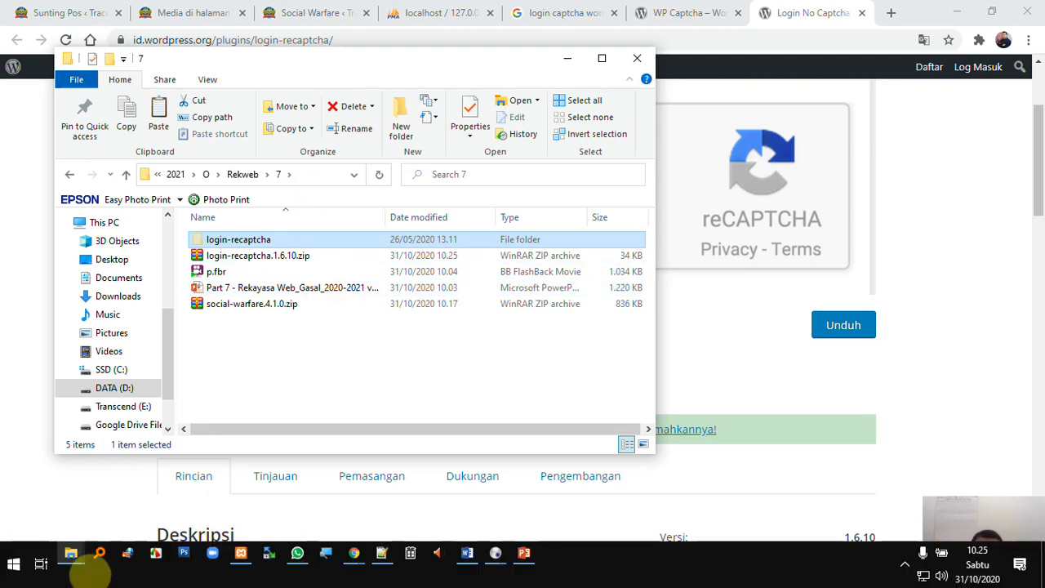
{"action": "mouse_move", "coordinate": [71, 557]}
{"action": "left_click", "coordinate": [221, 492]}
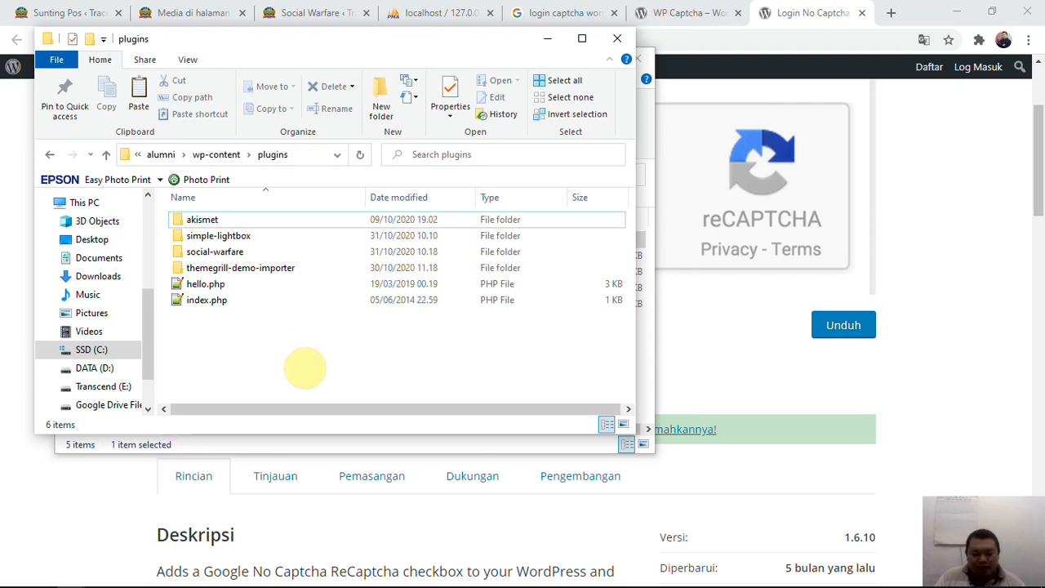
{"action": "key", "text": "ctrl+v"}
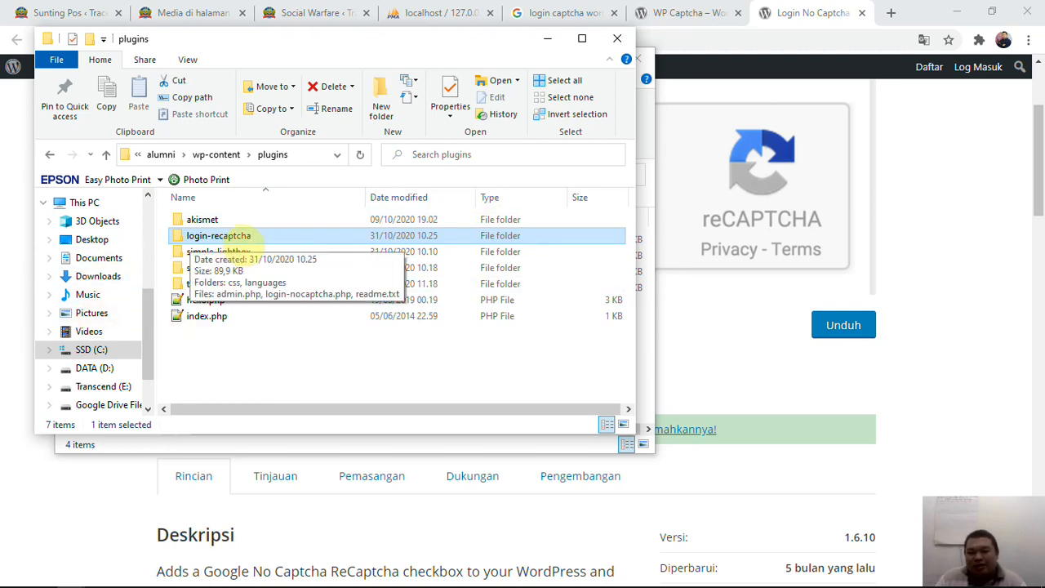
Step: Return to the site's dashboard in the browser and activate Login No Captcha reCAPTCHA (Google) among the installed plugins
{"action": "left_click", "coordinate": [106, 516]}
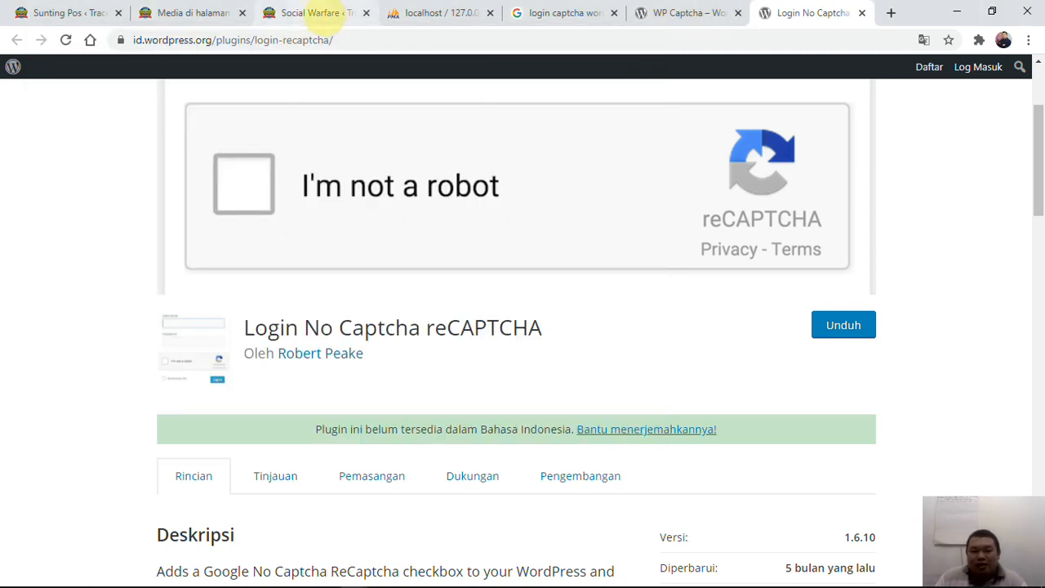
{"action": "left_click", "coordinate": [326, 13]}
{"action": "mouse_move", "coordinate": [100, 276]}
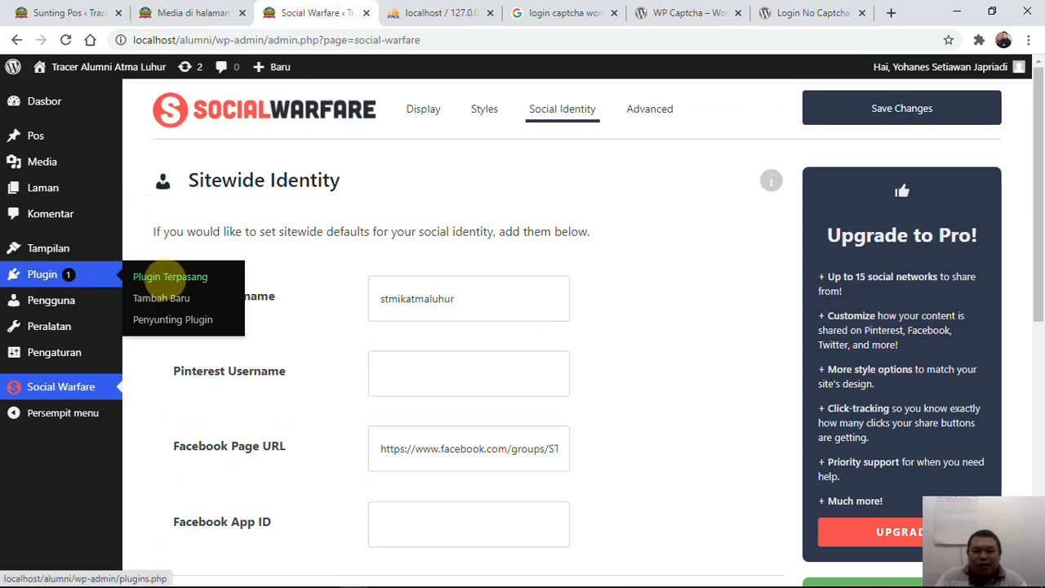
{"action": "left_click", "coordinate": [160, 276]}
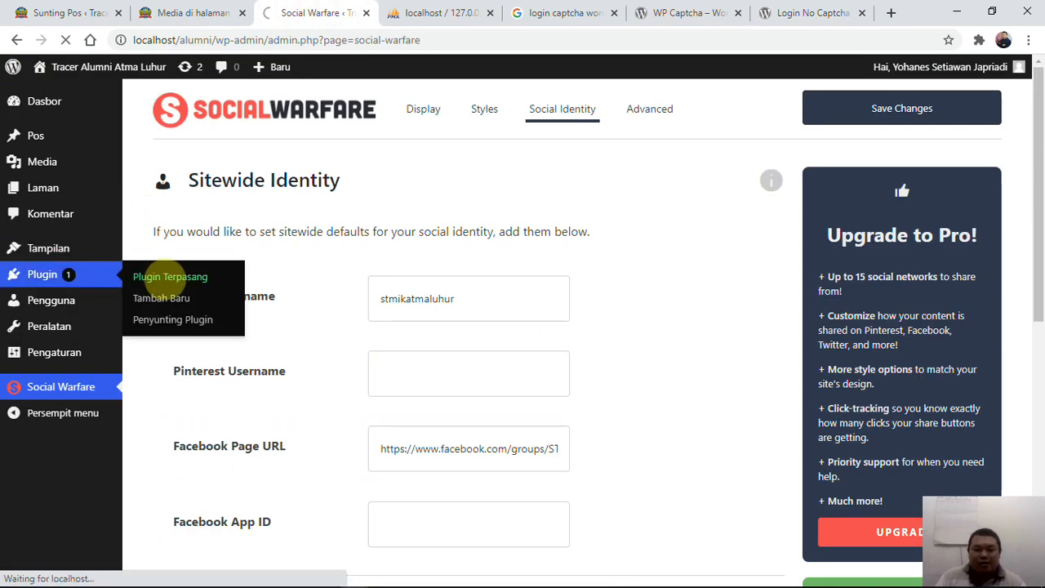
{"action": "scroll", "coordinate": [285, 338], "scroll_direction": "down", "scroll_amount": 3}
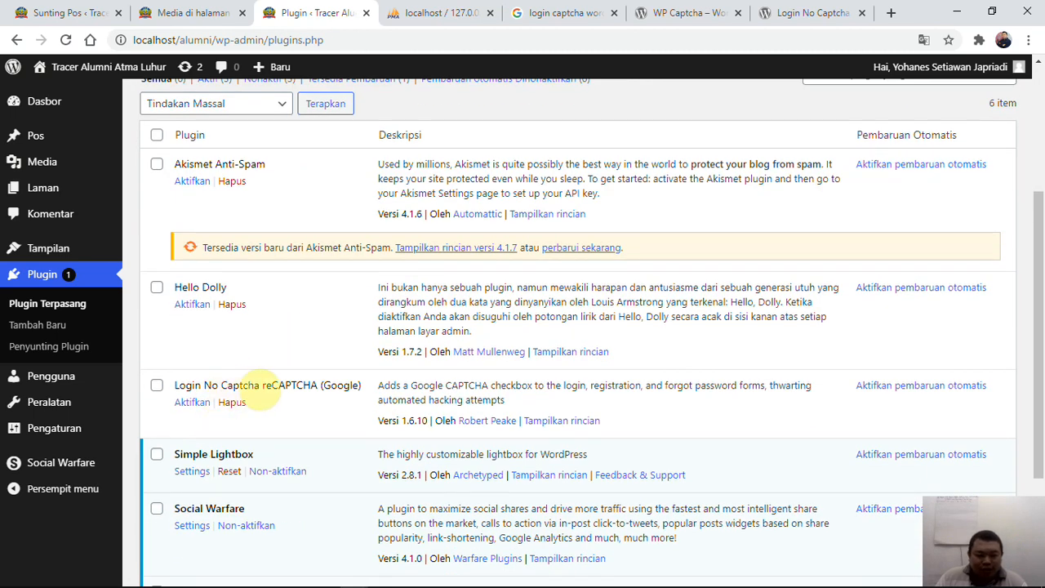
{"action": "left_click", "coordinate": [193, 404]}
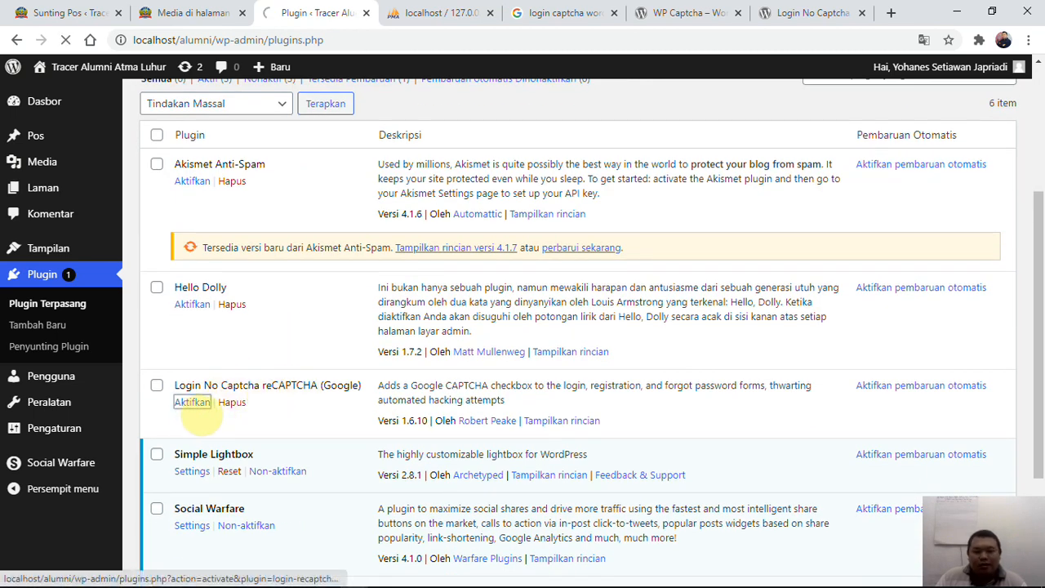
{"action": "scroll", "coordinate": [231, 384], "scroll_direction": "down", "scroll_amount": 2}
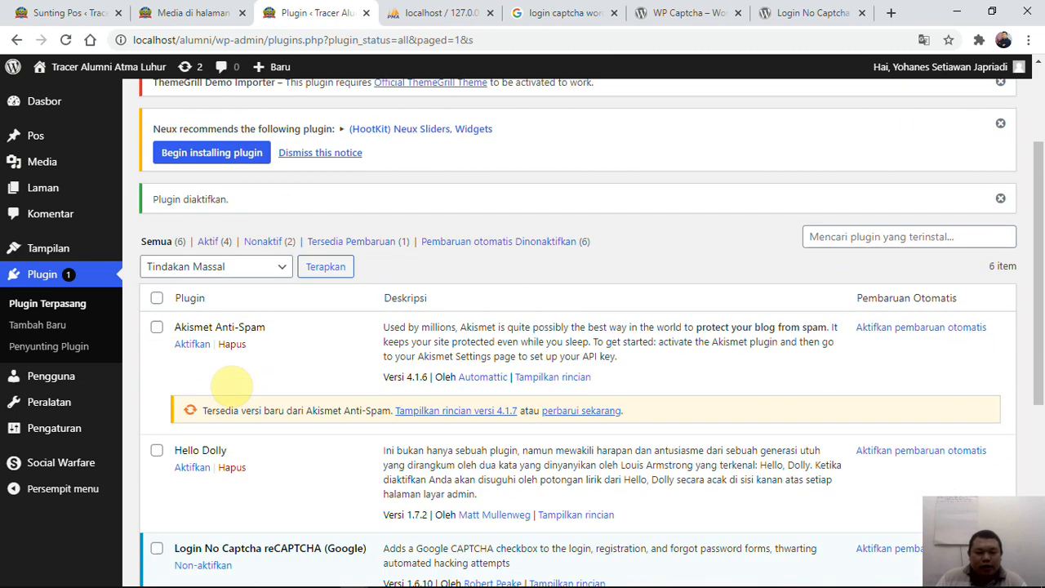
{"action": "scroll", "coordinate": [231, 384], "scroll_direction": "down", "scroll_amount": 3}
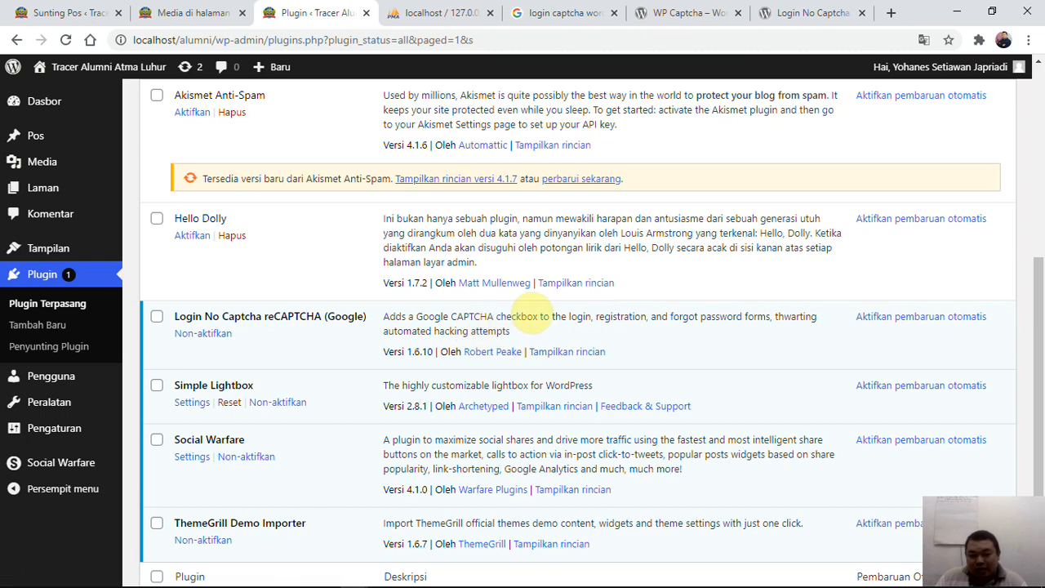
Step: Review which forms the captcha plugin covers, log out of the dashboard, and load localhost/alumni/wp-admin
{"action": "left_click_drag", "start_coordinate": [567, 318], "coordinate": [645, 317]}
{"action": "scroll", "coordinate": [943, 86], "scroll_direction": "up", "scroll_amount": 3}
{"action": "mouse_move", "coordinate": [943, 67]}
{"action": "left_click", "coordinate": [929, 158]}
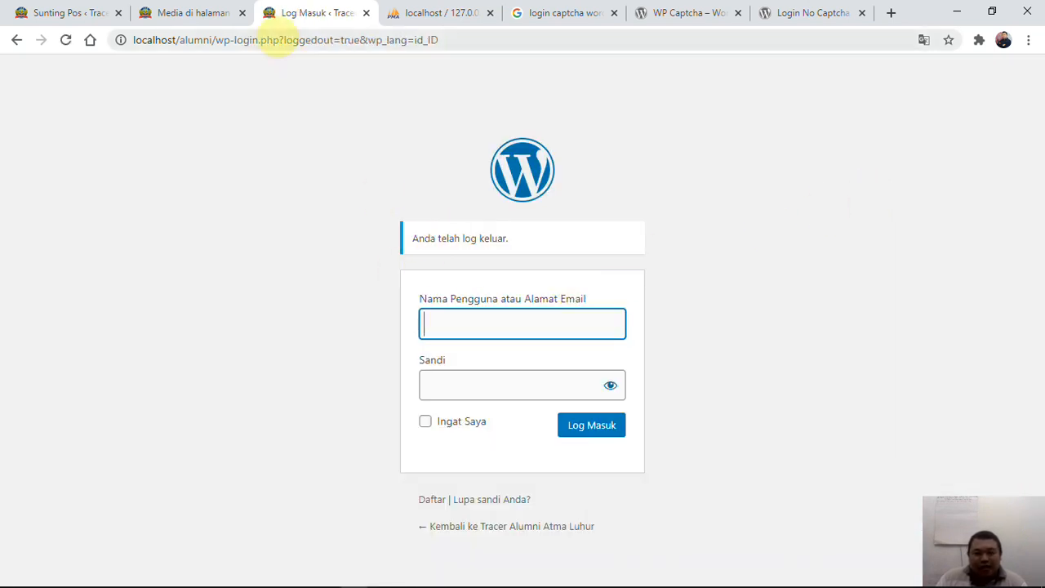
{"action": "left_click_drag", "start_coordinate": [234, 40], "coordinate": [440, 40]}
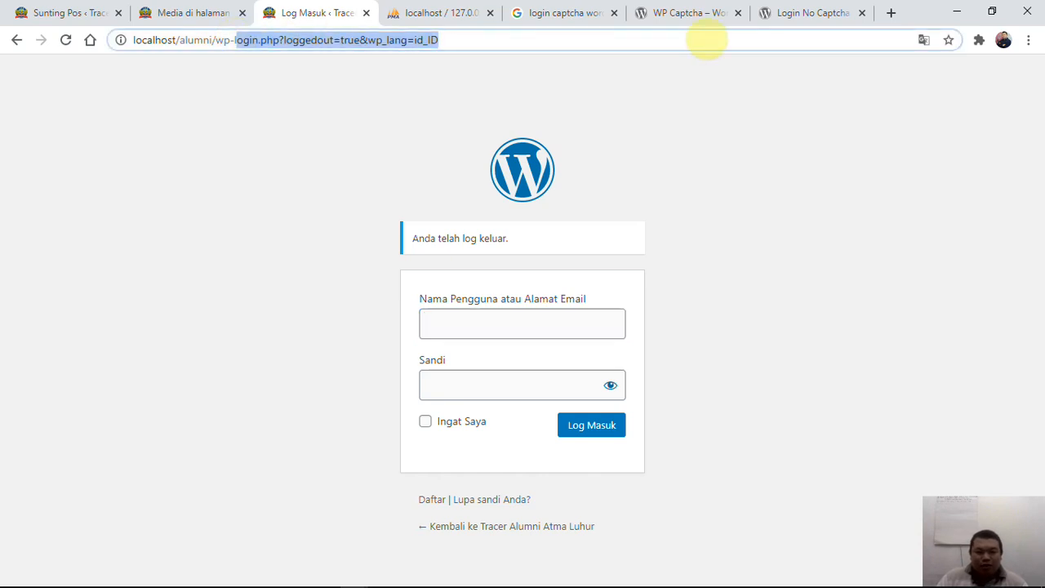
{"action": "key", "text": "BackSpace"}
{"action": "type", "text": "admin/"}
{"action": "key", "text": "Return"}
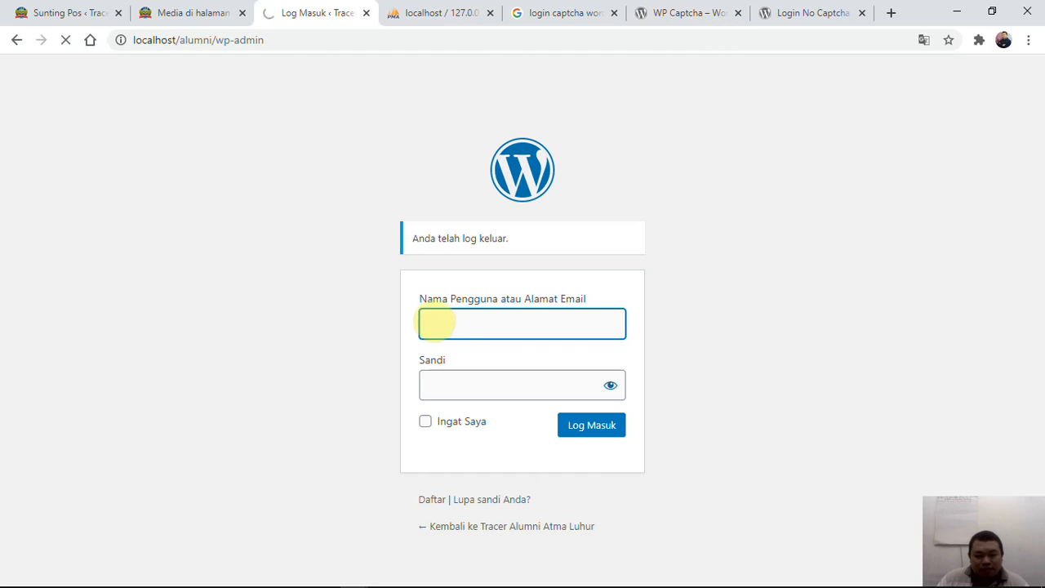
Step: Test the login form by submitting made-up usernames and passwords twice
{"action": "type", "text": "dasfa"}
{"action": "left_click", "coordinate": [466, 338]}
{"action": "type", "text": "asdfasdf"}
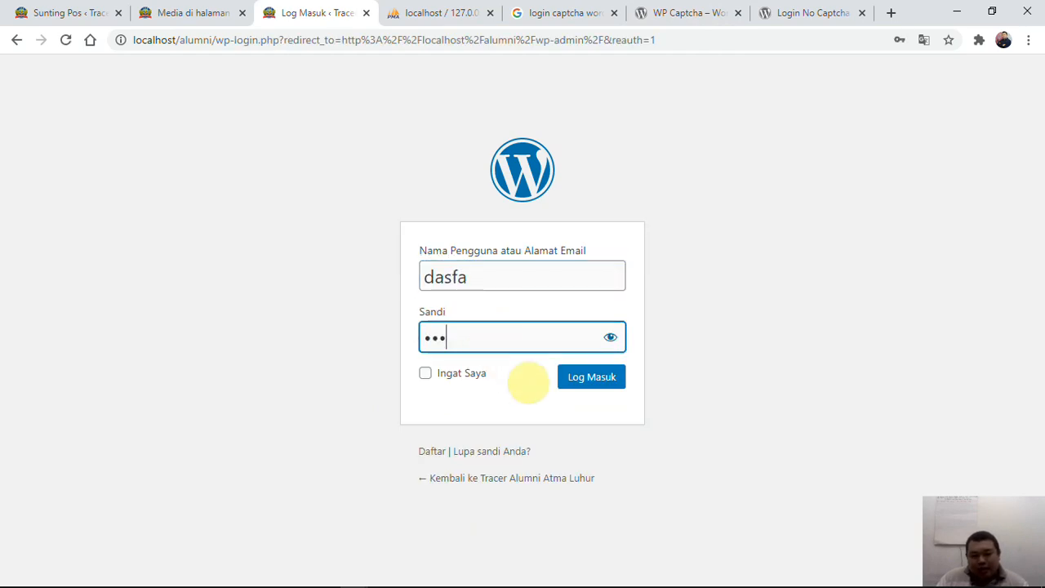
{"action": "left_click", "coordinate": [600, 380]}
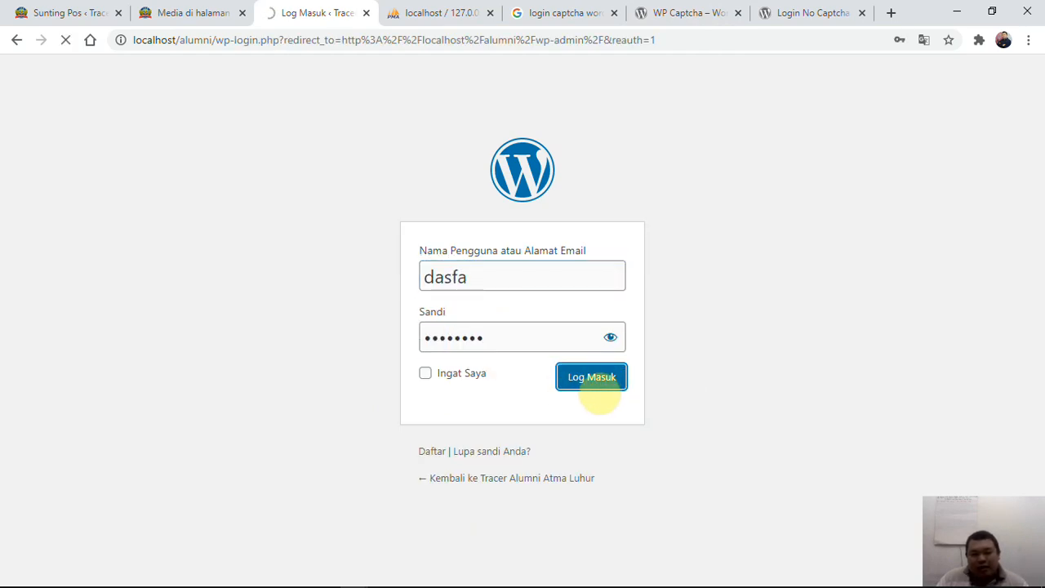
{"action": "type", "text": "434"}
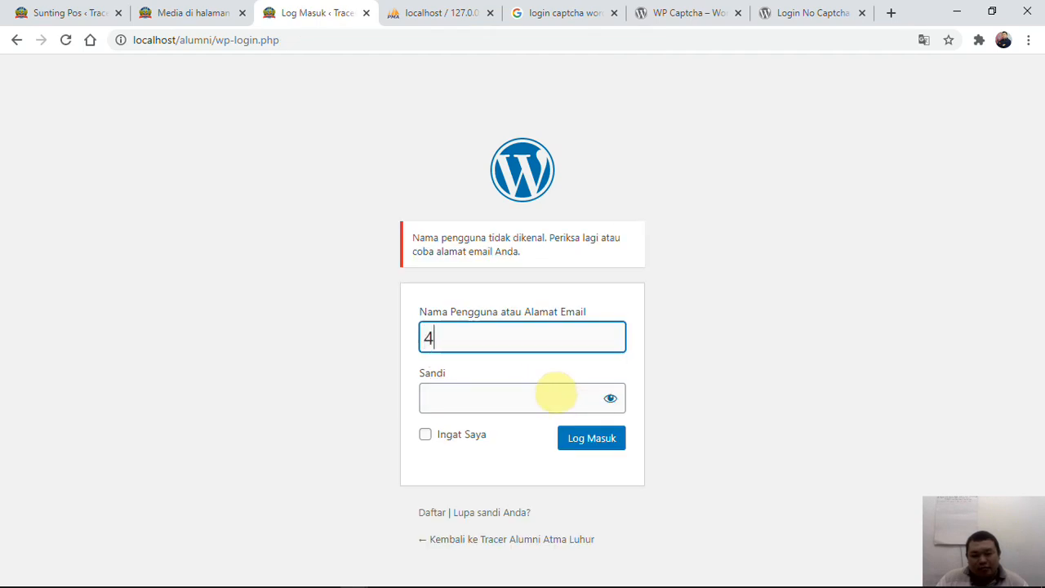
{"action": "left_click", "coordinate": [527, 398]}
{"action": "type", "text": "asdfa"}
{"action": "left_click", "coordinate": [592, 440]}
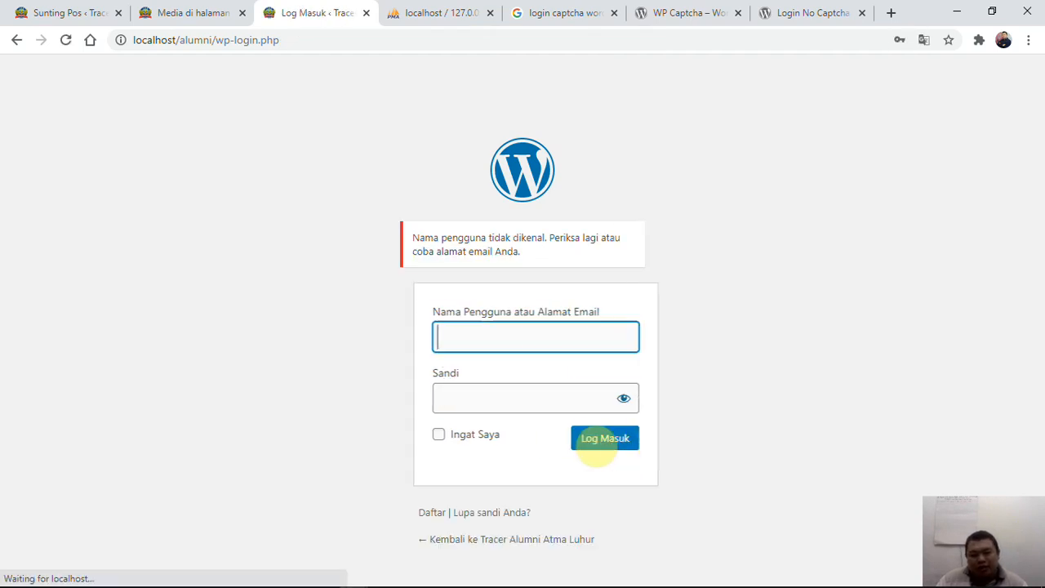
Step: Check the site's registration form for a captcha, then go back to the login page at localhost/alumni/wp-admin
{"action": "left_click", "coordinate": [433, 512]}
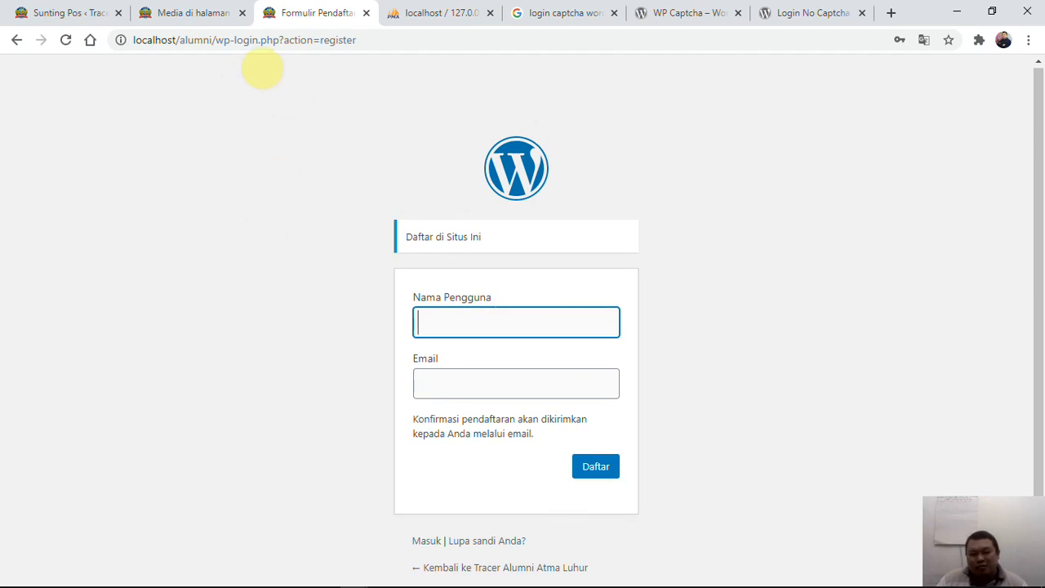
{"action": "left_click_drag", "start_coordinate": [214, 45], "coordinate": [768, 45]}
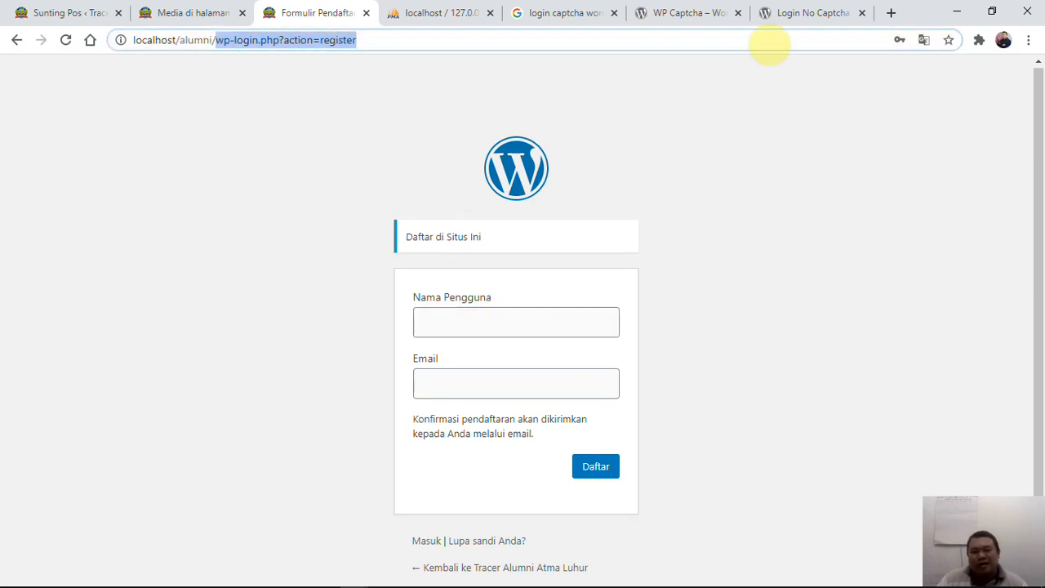
{"action": "type", "text": "wp-admin"}
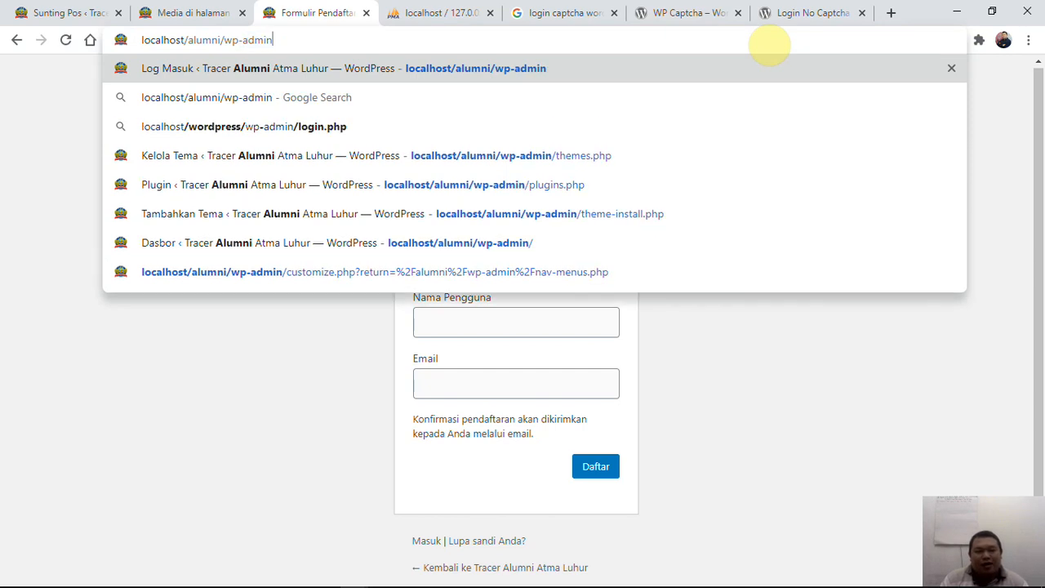
{"action": "key", "text": "Return"}
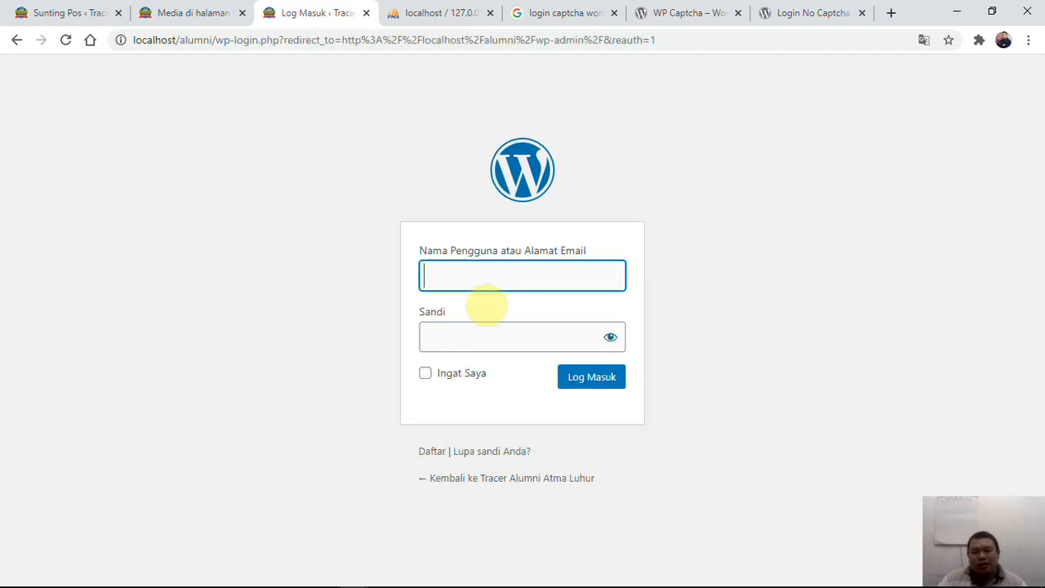
Step: Log in as adminAlumni with the account password from the demo studi kasus alumni.txt notes, enabling Ingat Saya
{"action": "type", "text": "adm"}
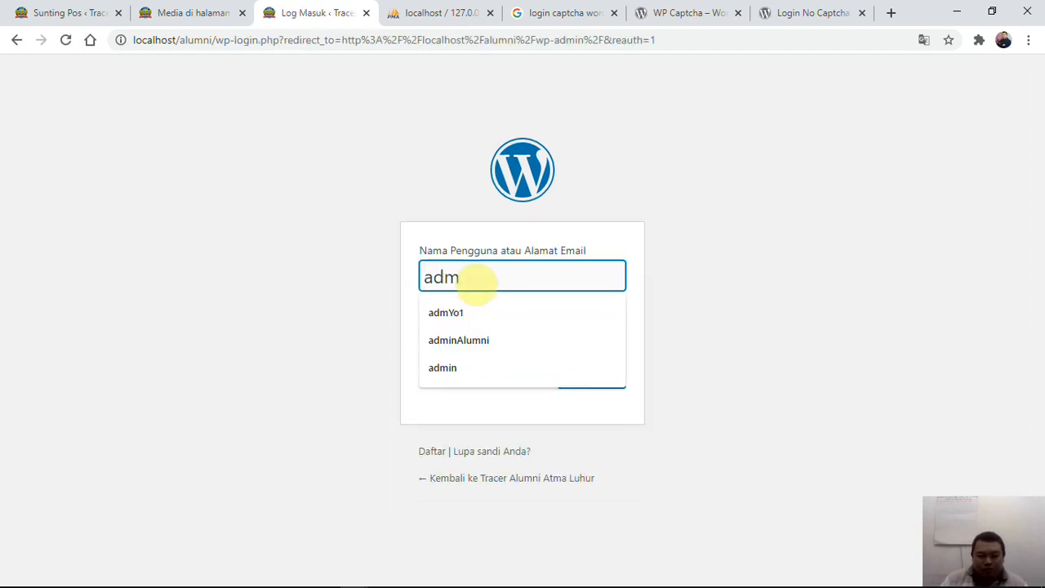
{"action": "key", "text": "Down"}
{"action": "key", "text": "Tab"}
{"action": "left_click_drag", "start_coordinate": [476, 284], "coordinate": [272, 261]}
{"action": "type", "text": "adminAlumni"}
{"action": "key", "text": "Tab"}
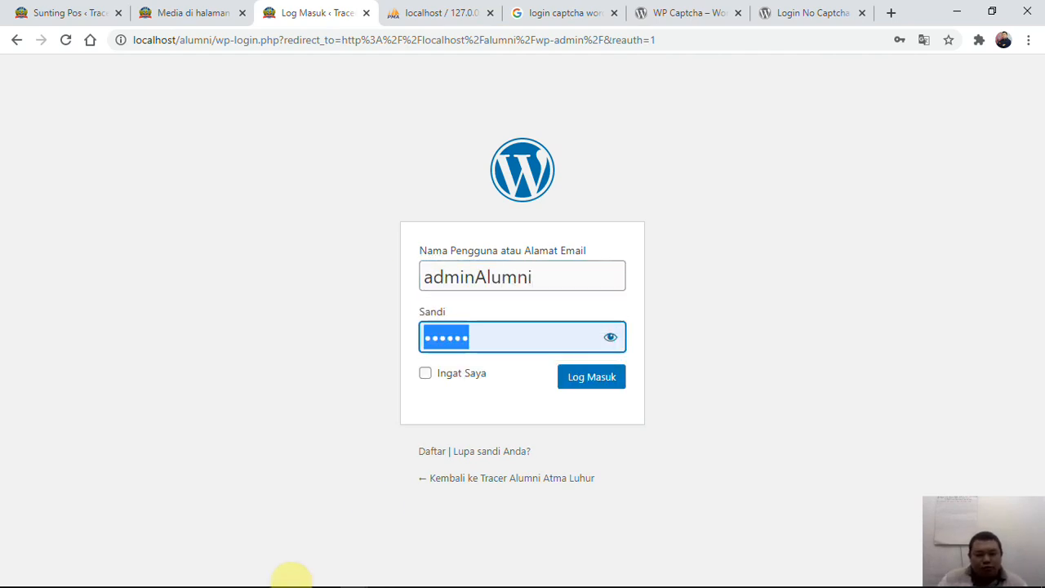
{"action": "key", "text": "super"}
{"action": "left_click", "coordinate": [392, 568]}
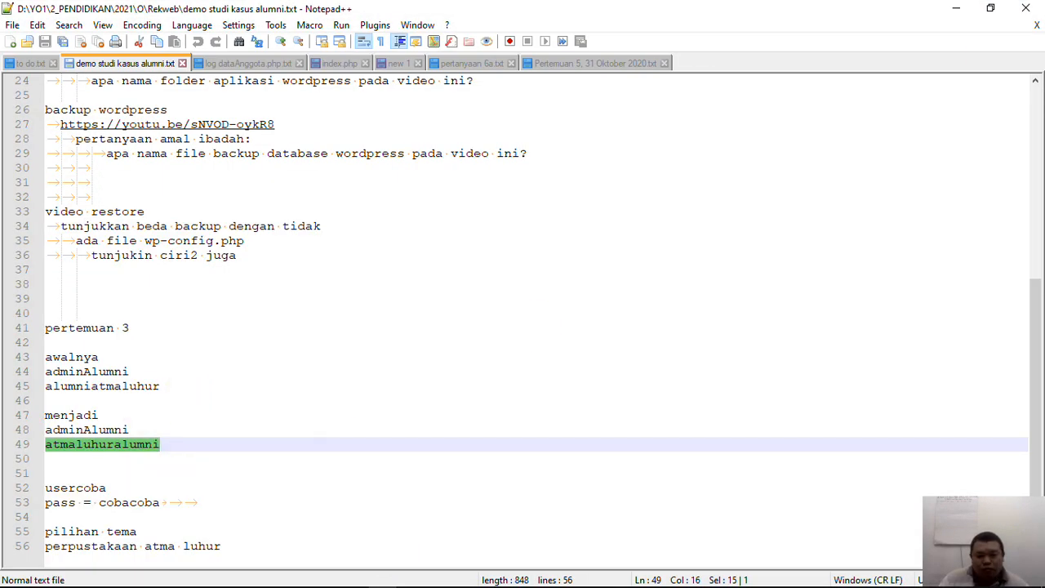
{"action": "left_click", "coordinate": [956, 8]}
{"action": "key", "text": "ctrl+v"}
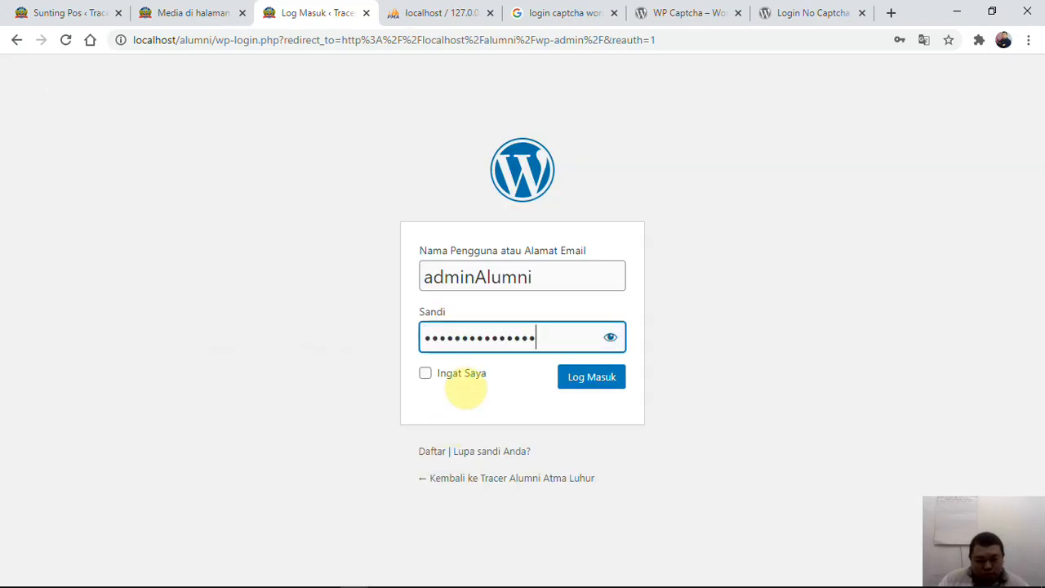
{"action": "left_click", "coordinate": [466, 376]}
{"action": "left_click", "coordinate": [583, 382]}
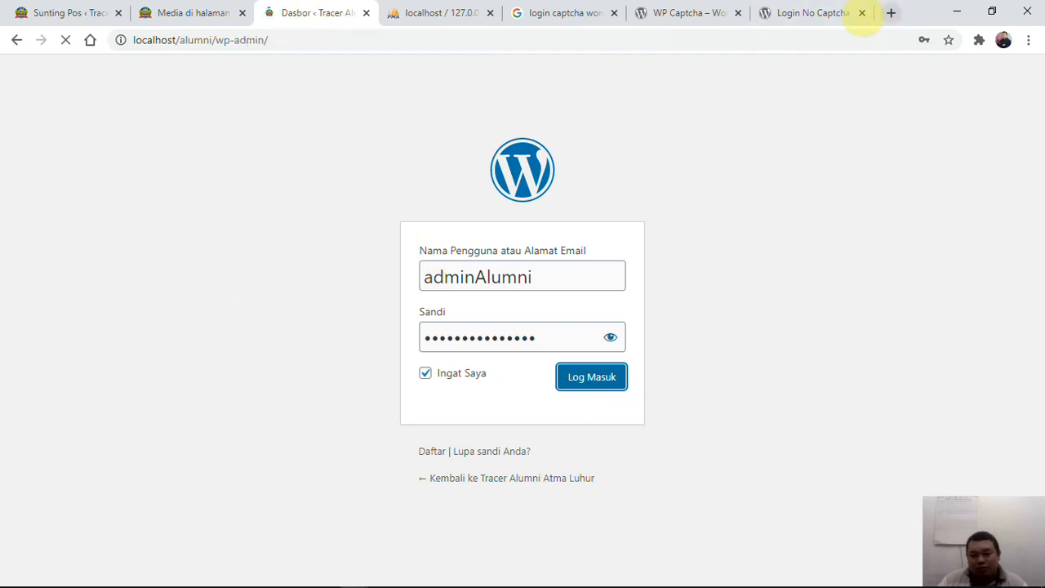
Step: Close the Login No Captcha reCAPTCHA page and look over the WP Captcha registration form screenshot
{"action": "left_click", "coordinate": [830, 18]}
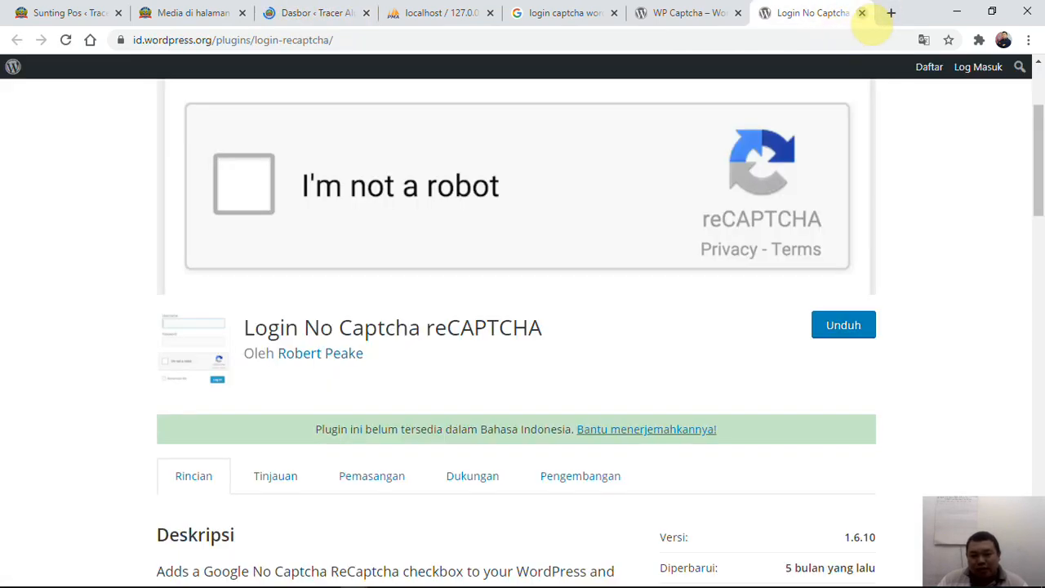
{"action": "left_click", "coordinate": [862, 13]}
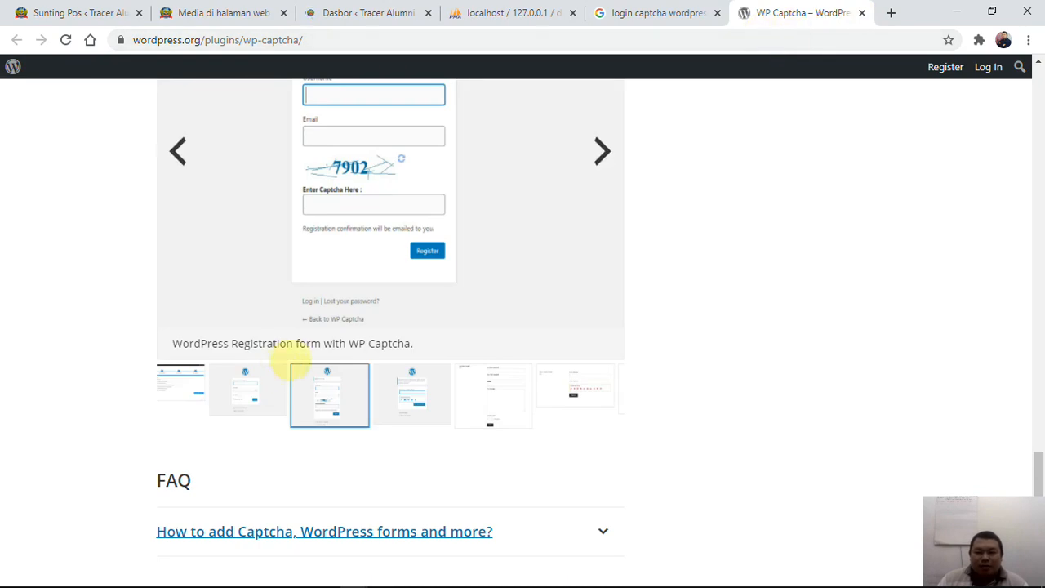
{"action": "scroll", "coordinate": [280, 366], "scroll_direction": "up", "scroll_amount": 4}
{"action": "scroll", "coordinate": [385, 432], "scroll_direction": "down", "scroll_amount": 2}
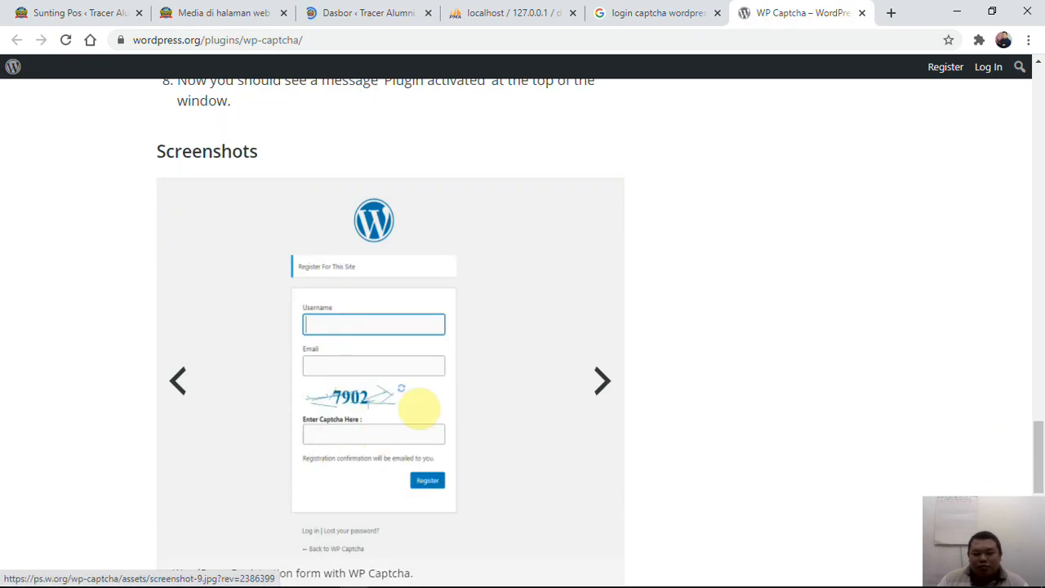
Step: Deactivate and delete the Login No Captcha reCAPTCHA (Google) plugin, and check the site's plugins folder for its removal
{"action": "left_click", "coordinate": [338, 16]}
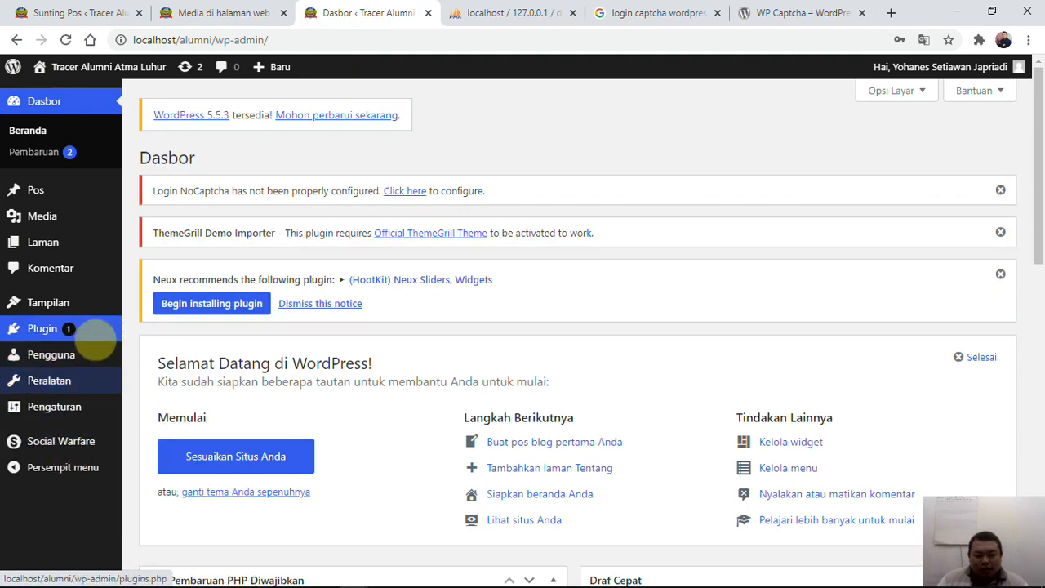
{"action": "mouse_move", "coordinate": [90, 331]}
{"action": "left_click", "coordinate": [147, 329]}
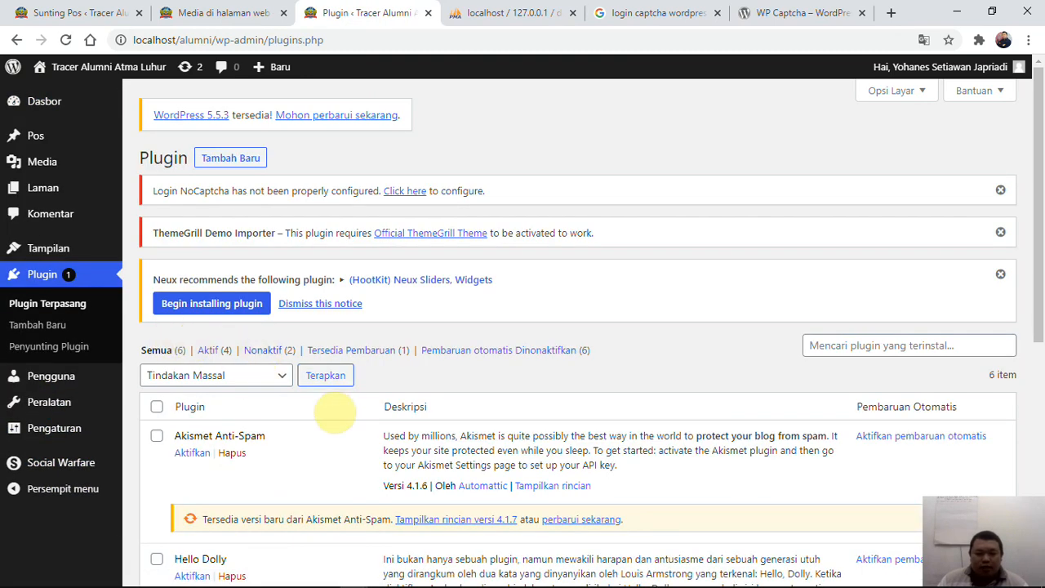
{"action": "scroll", "coordinate": [334, 410], "scroll_direction": "down", "scroll_amount": 4}
{"action": "scroll", "coordinate": [310, 415], "scroll_direction": "up", "scroll_amount": 1}
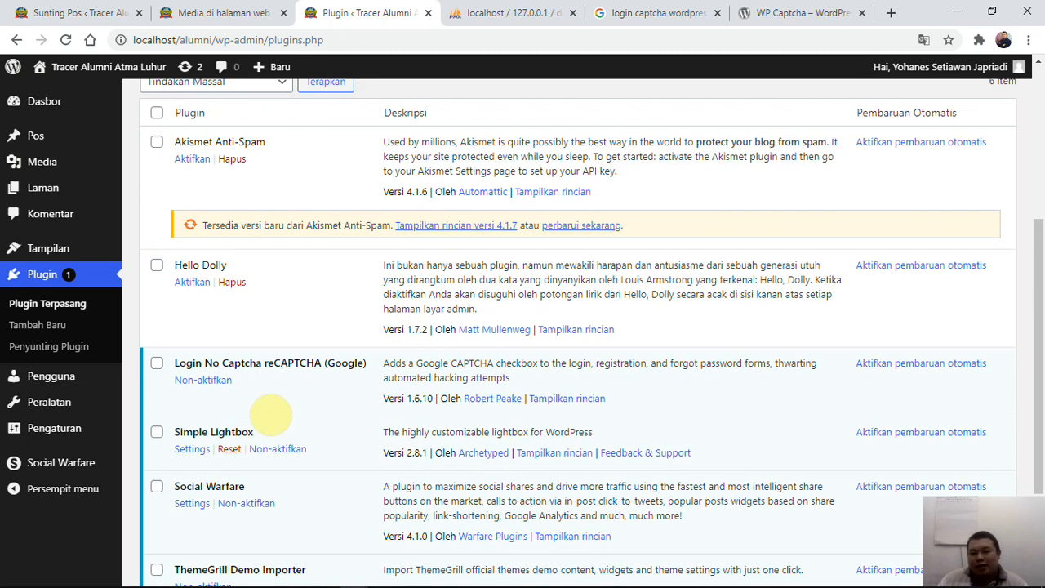
{"action": "left_click", "coordinate": [203, 381]}
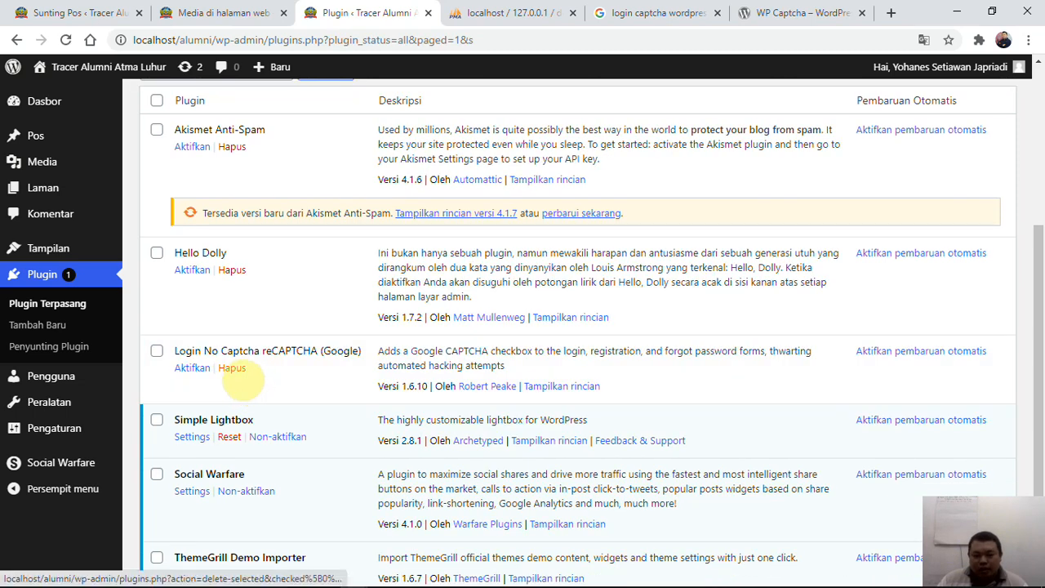
{"action": "left_click", "coordinate": [232, 368]}
{"action": "left_click", "coordinate": [596, 142]}
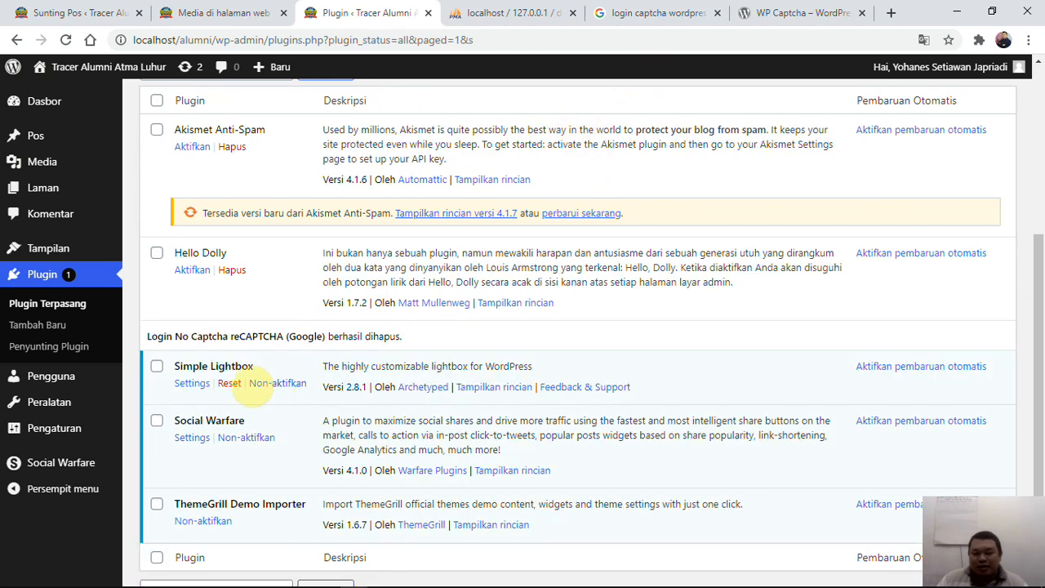
{"action": "mouse_move", "coordinate": [96, 561]}
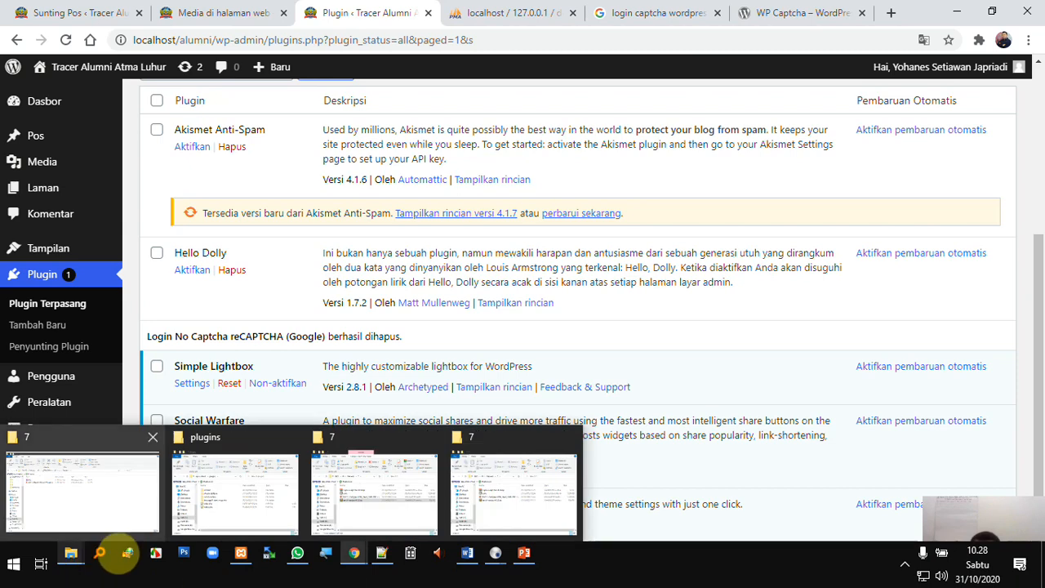
{"action": "left_click", "coordinate": [245, 497]}
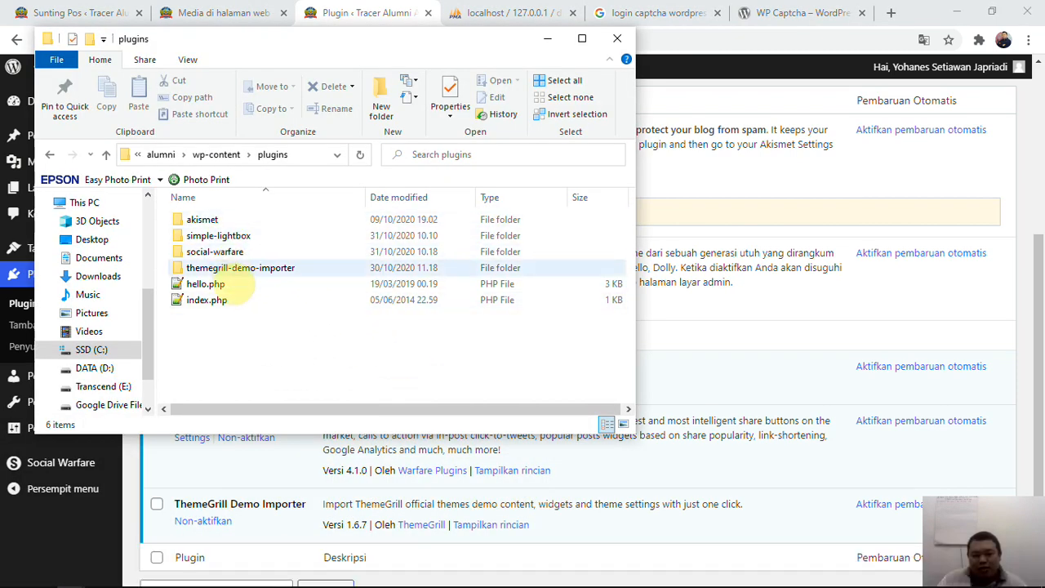
Step: Download the WP Captcha plugin from its WordPress.org page, saving it as wp-captcha2.0.0.zip in the Rekweb\7 folder
{"action": "left_click", "coordinate": [785, 16]}
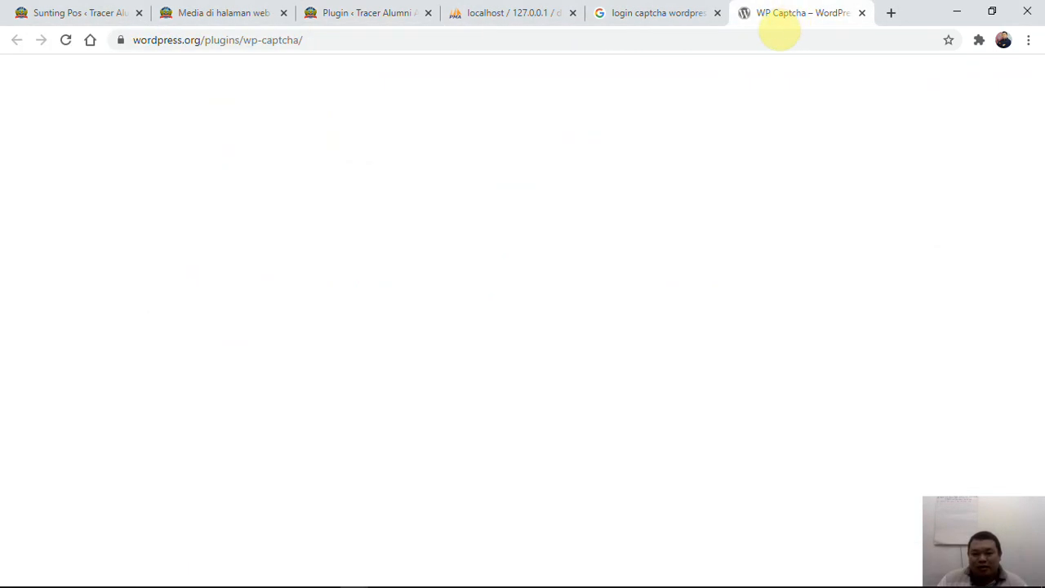
{"action": "scroll", "coordinate": [785, 265], "scroll_direction": "up", "scroll_amount": 20}
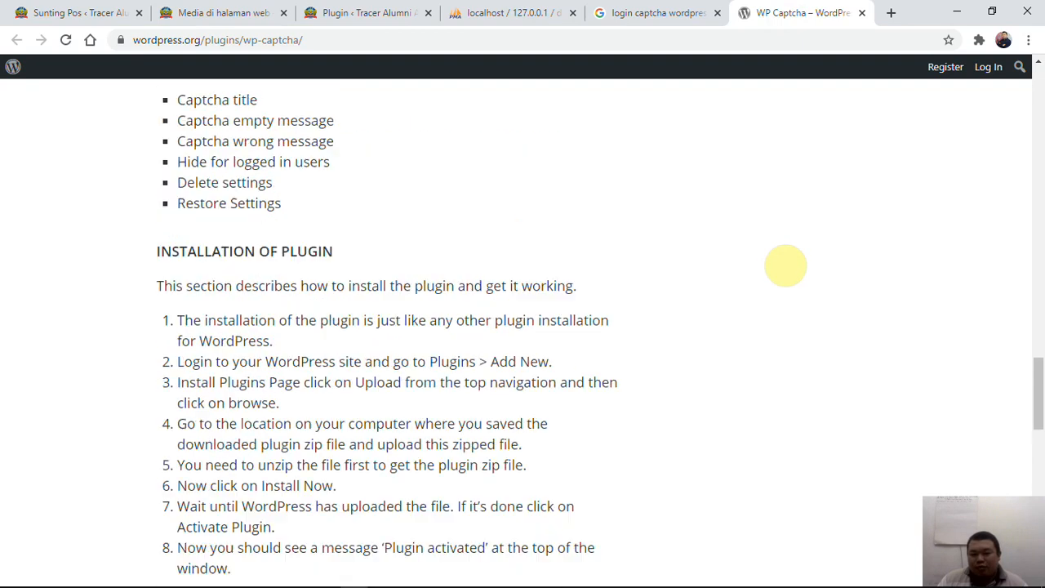
{"action": "scroll", "coordinate": [780, 263], "scroll_direction": "up", "scroll_amount": 5}
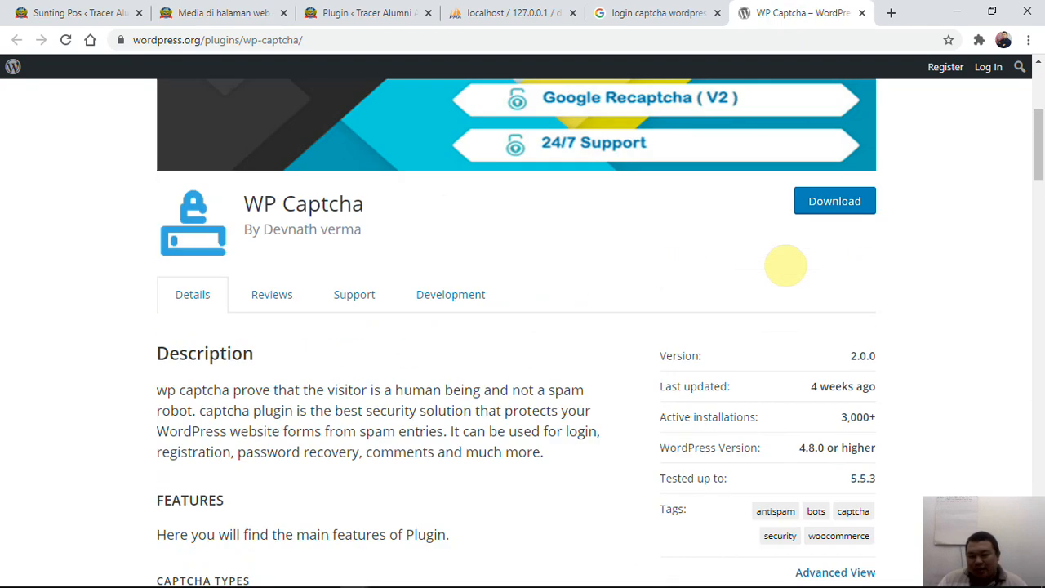
{"action": "left_click", "coordinate": [830, 357]}
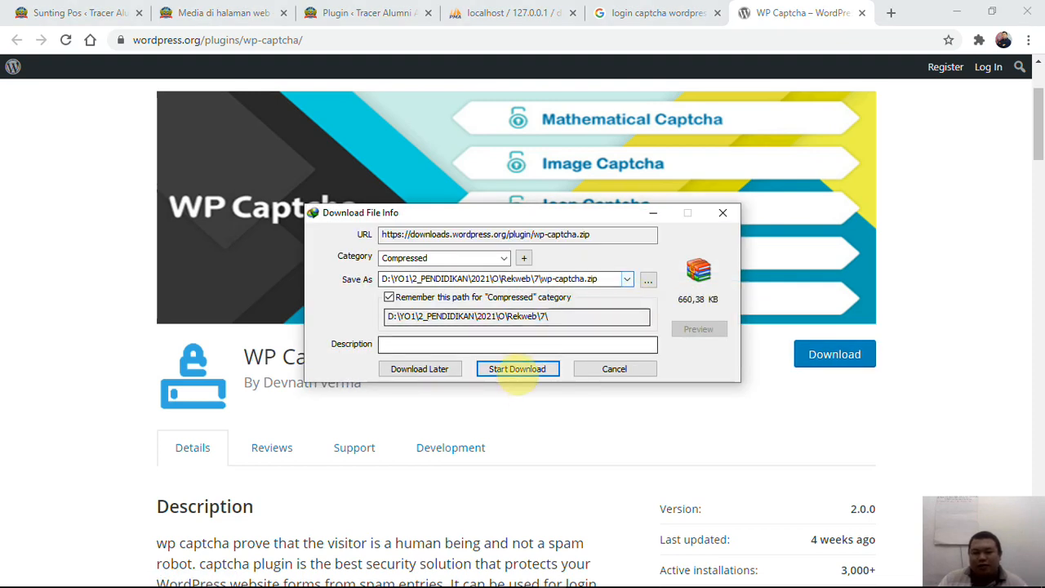
{"action": "double_click", "coordinate": [596, 279]}
{"action": "left_click", "coordinate": [589, 279]}
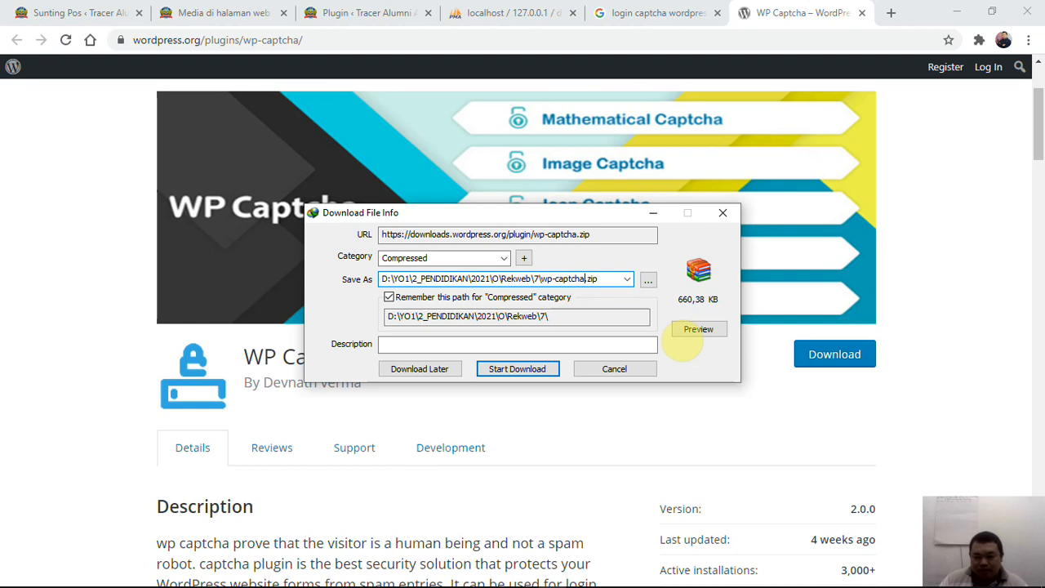
{"action": "key", "text": "BackSpace"}
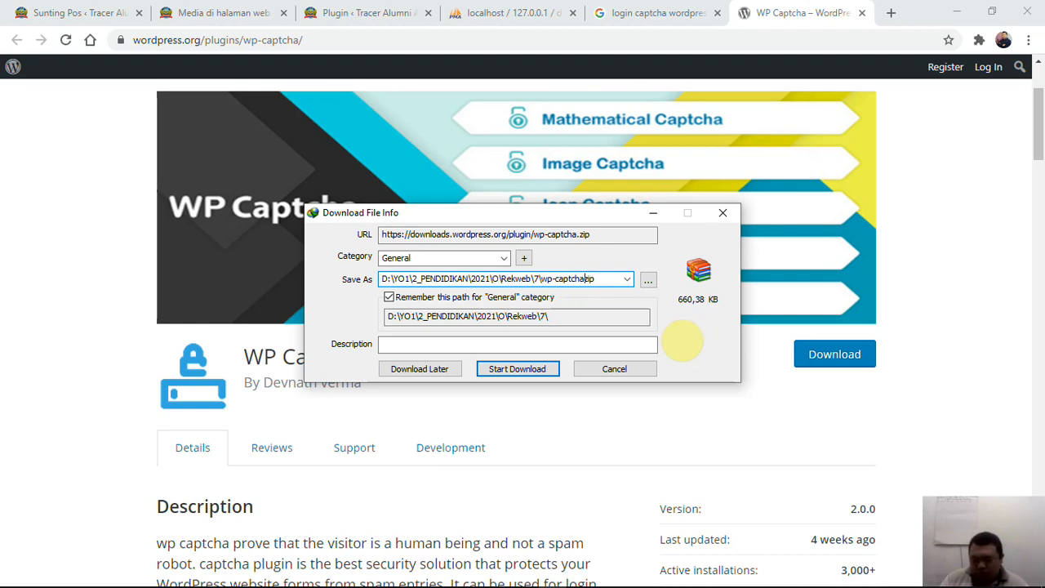
{"action": "type", "text": "."}
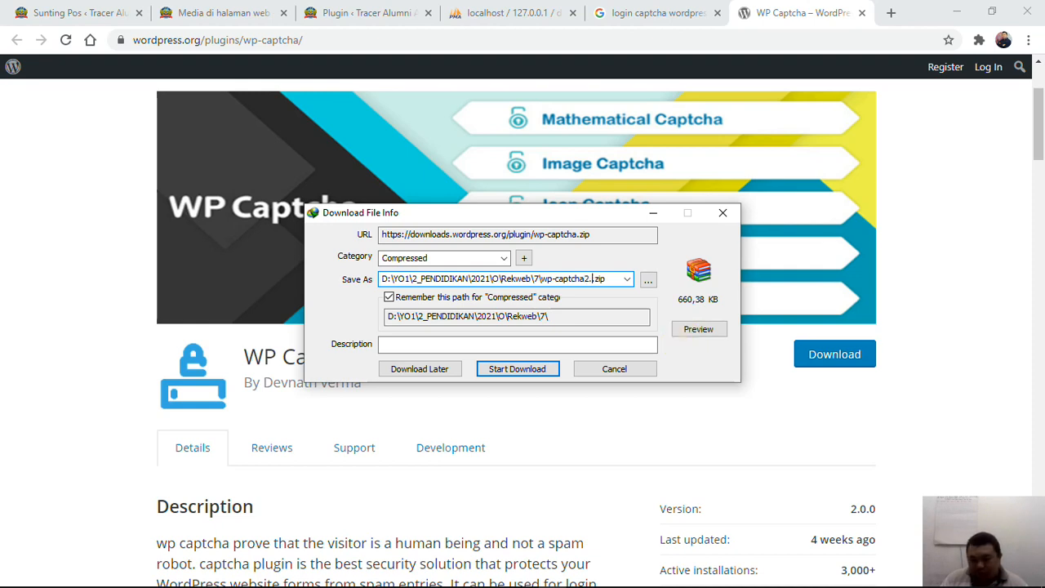
{"action": "type", "text": "0."}
{"action": "key", "text": "Return"}
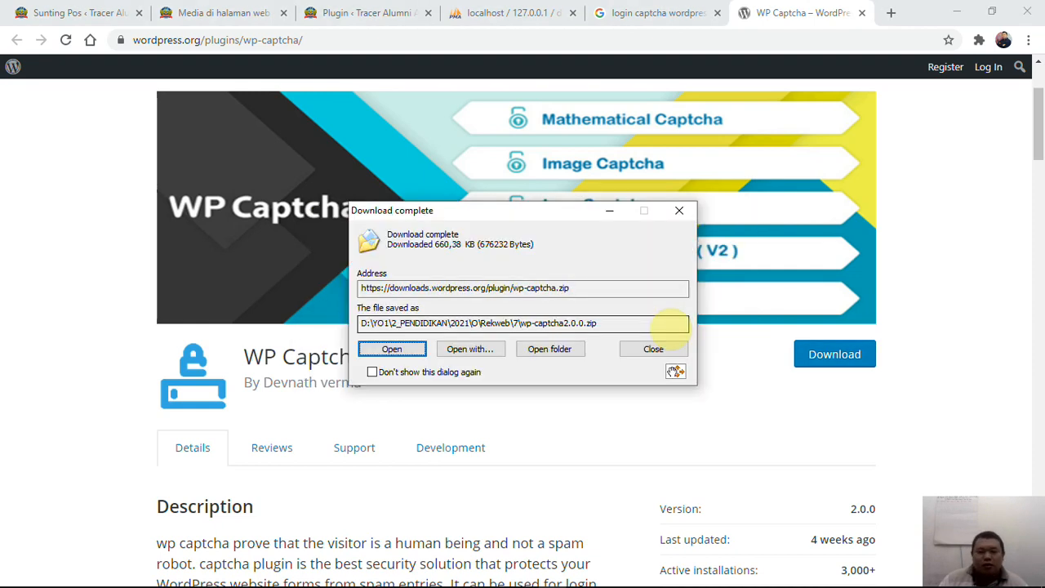
Step: Extract wp-captcha2.0.0.zip in its download folder and open the extracted wp-captcha folder
{"action": "left_click", "coordinate": [580, 353]}
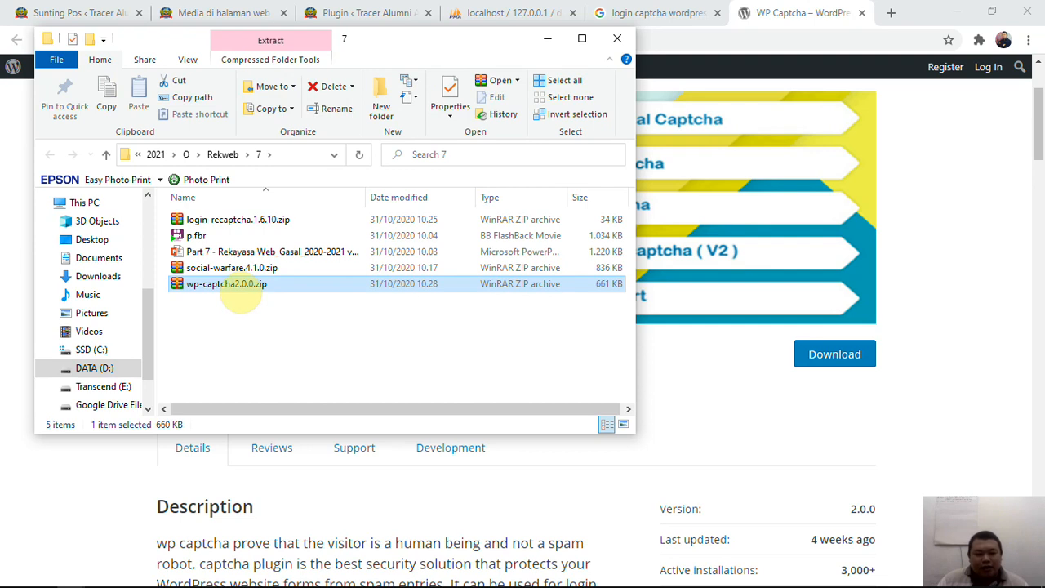
{"action": "right_click", "coordinate": [230, 284]}
{"action": "mouse_move", "coordinate": [408, 292]}
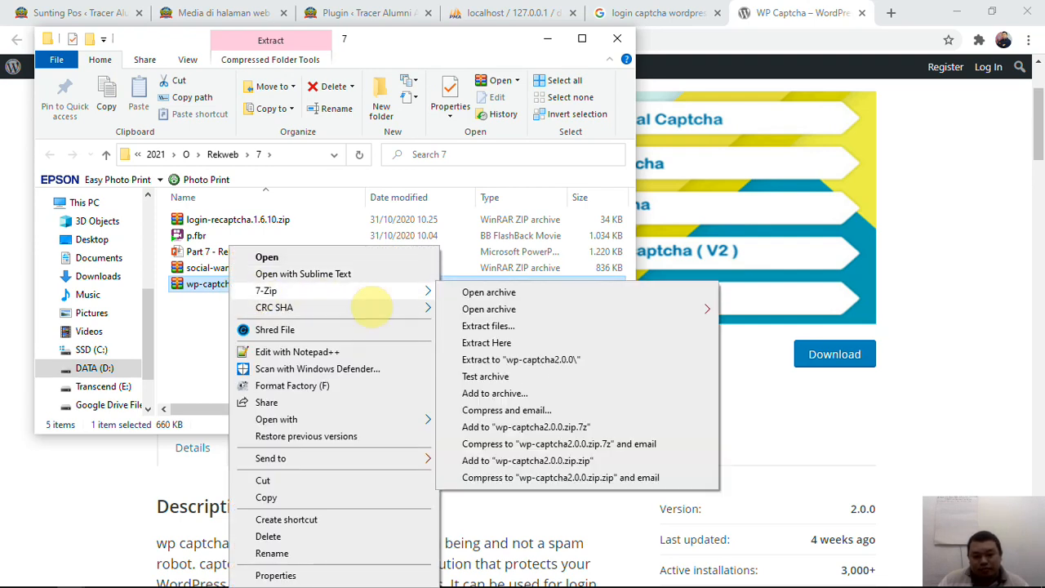
{"action": "left_click", "coordinate": [542, 358]}
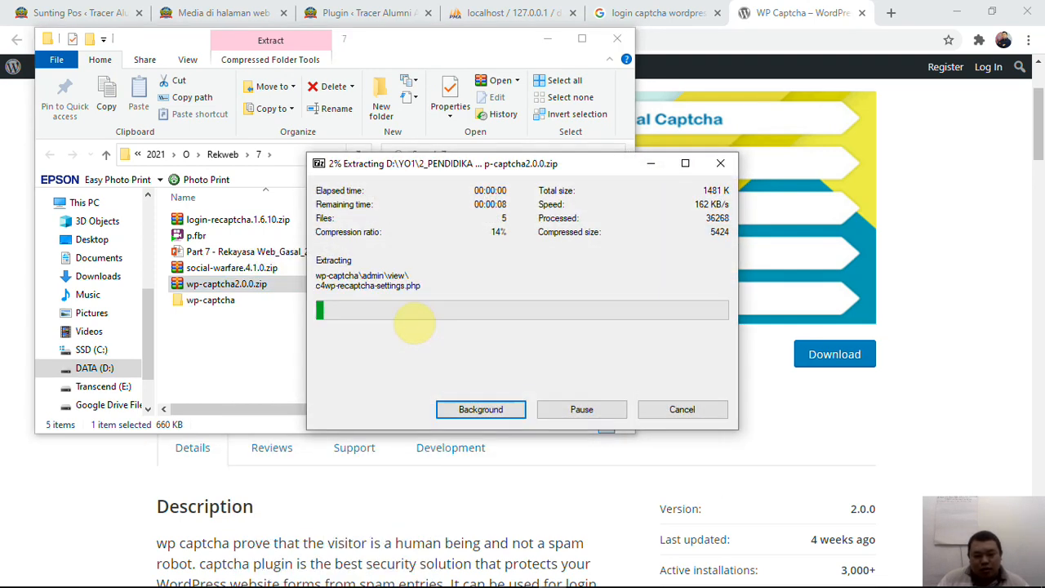
{"action": "double_click", "coordinate": [217, 219]}
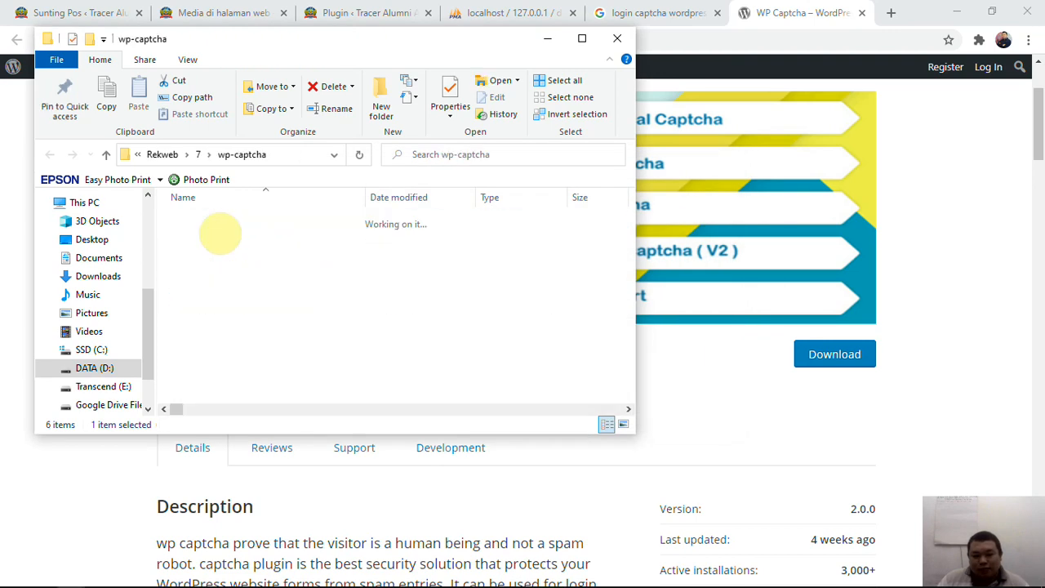
Step: Move the extracted wp-captcha folder from folder 7 into alumni\wp-content\plugins
{"action": "left_click", "coordinate": [197, 154]}
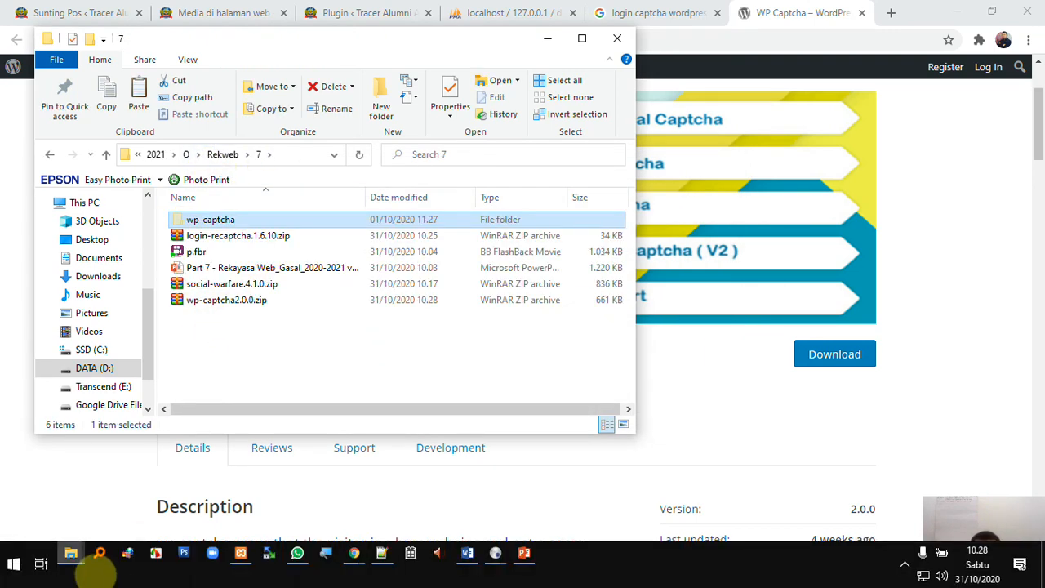
{"action": "mouse_move", "coordinate": [73, 561]}
{"action": "left_click", "coordinate": [253, 485]}
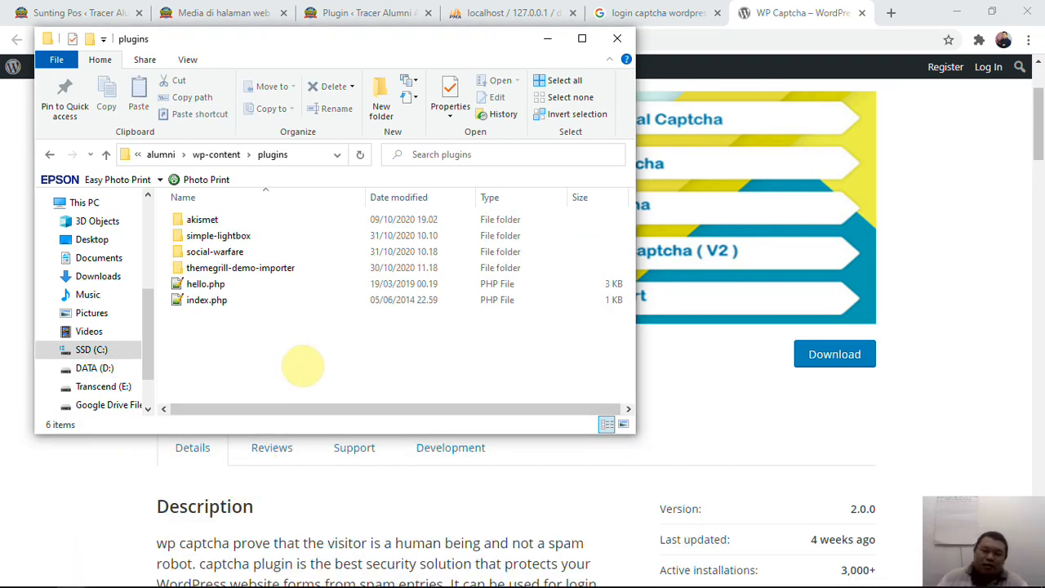
{"action": "key", "text": "ctrl+v"}
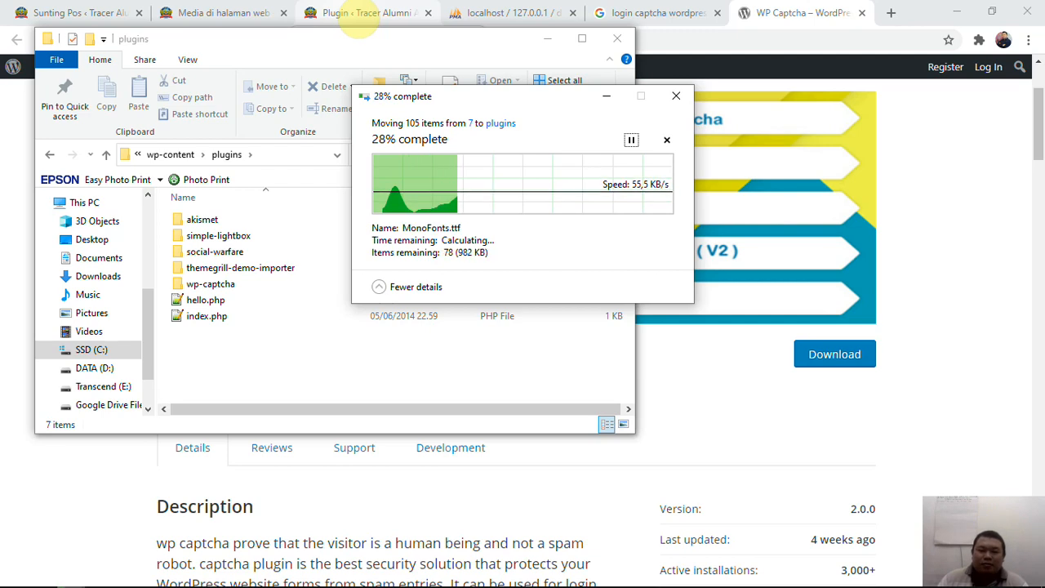
Step: Reload the site's installed plugins list and activate WP Captcha
{"action": "left_click", "coordinate": [359, 13]}
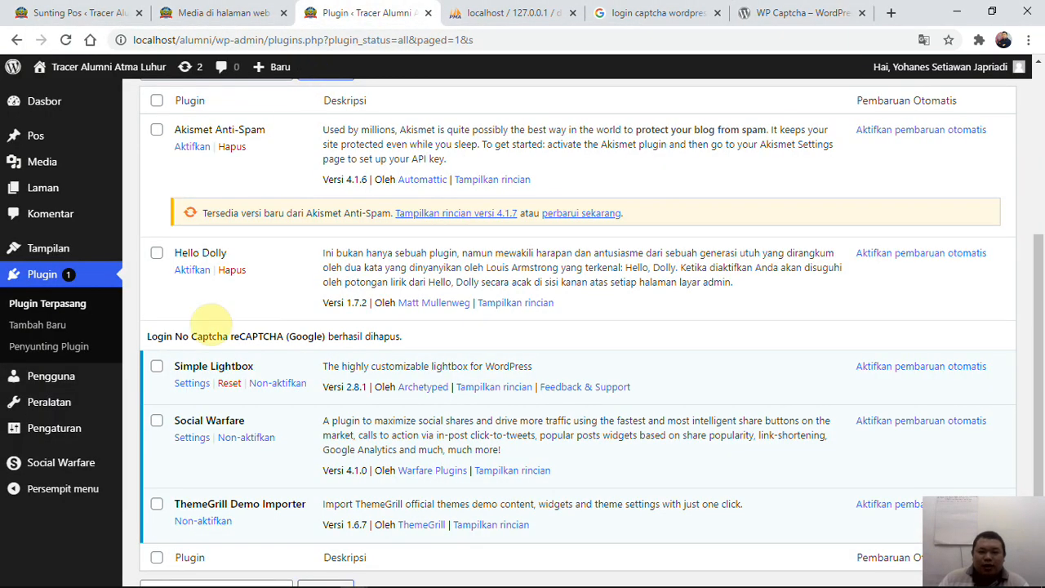
{"action": "left_click", "coordinate": [28, 324]}
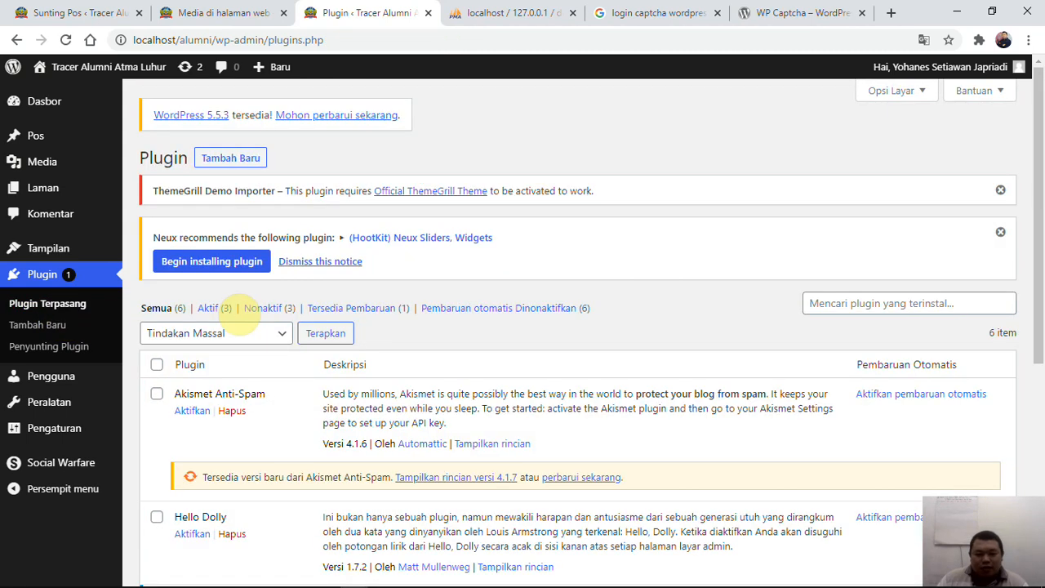
{"action": "scroll", "coordinate": [231, 314], "scroll_direction": "down", "scroll_amount": 5}
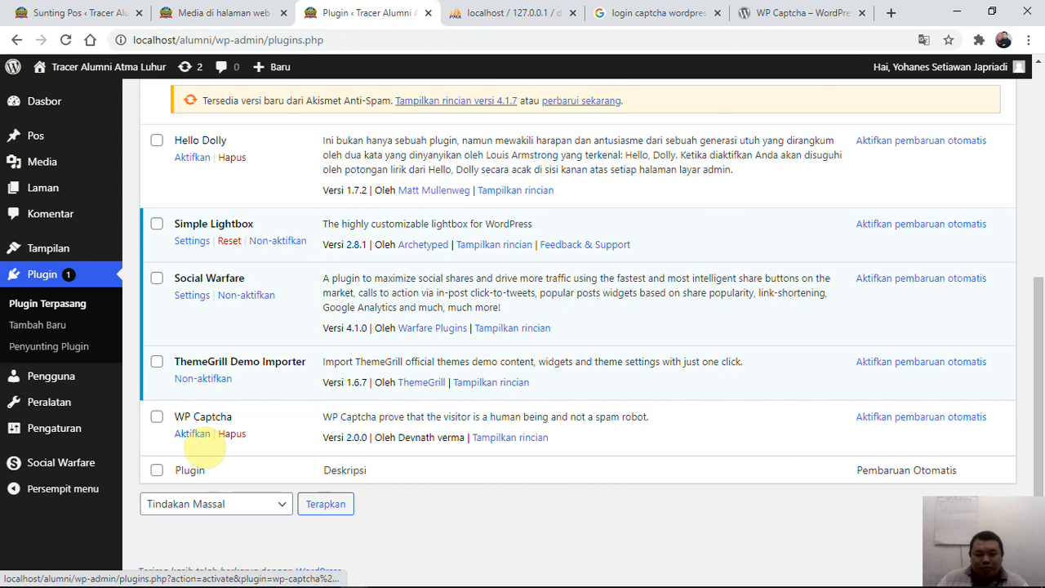
{"action": "left_click", "coordinate": [192, 433]}
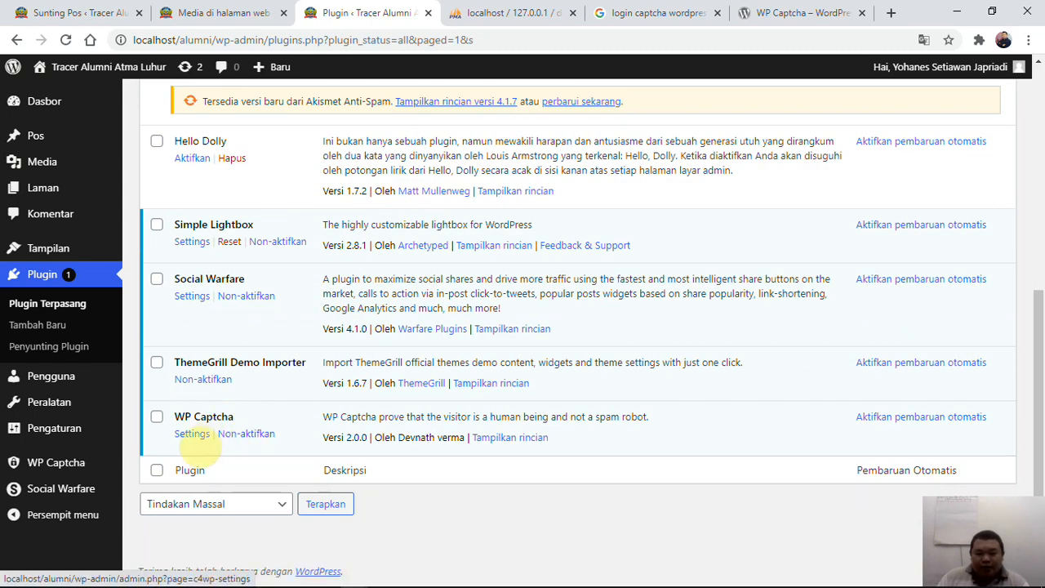
Step: Choose Image Captcha as the captcha type in WP Captcha's settings and dismiss the Neux and ThemeGrill Demo Importer notices
{"action": "scroll", "coordinate": [282, 359], "scroll_direction": "down", "scroll_amount": 2}
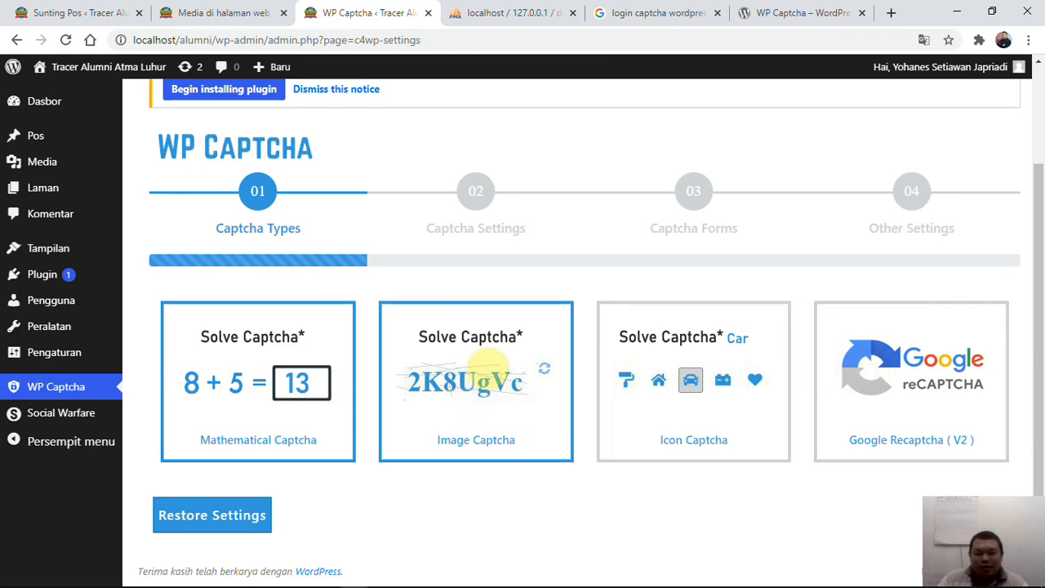
{"action": "left_click", "coordinate": [483, 365]}
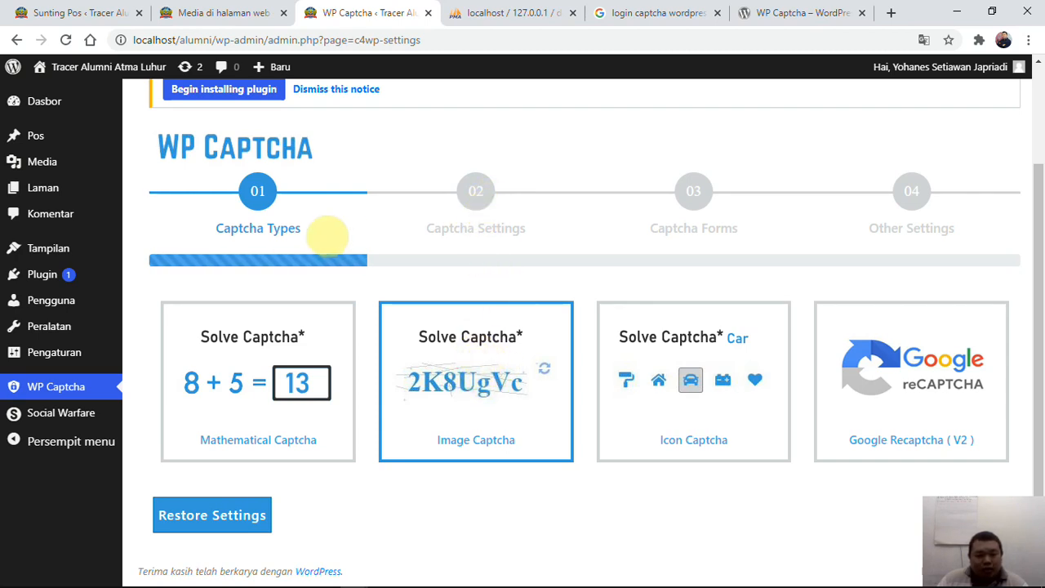
{"action": "scroll", "coordinate": [391, 243], "scroll_direction": "up", "scroll_amount": 3}
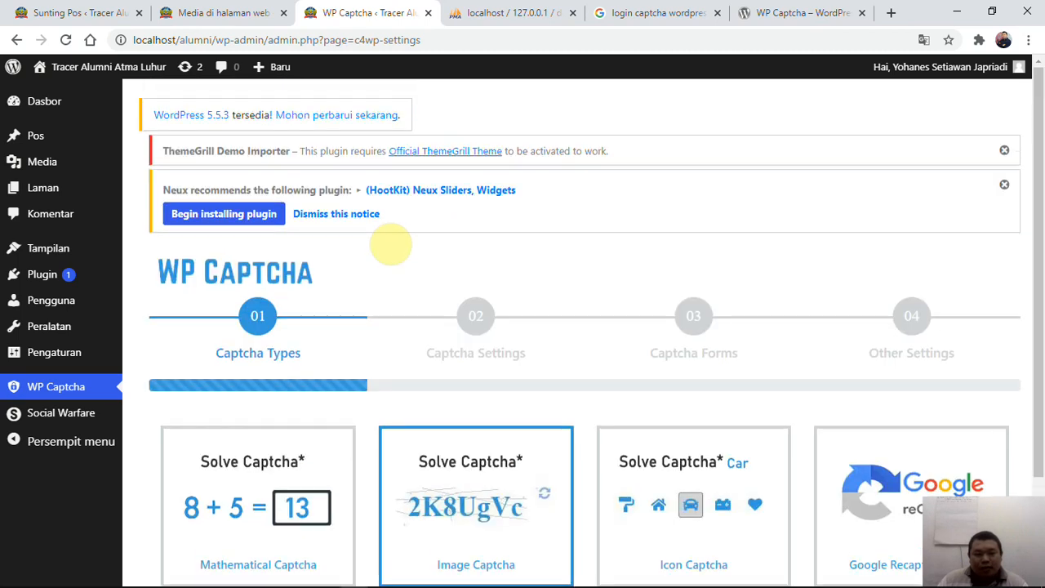
{"action": "left_click", "coordinate": [1004, 185]}
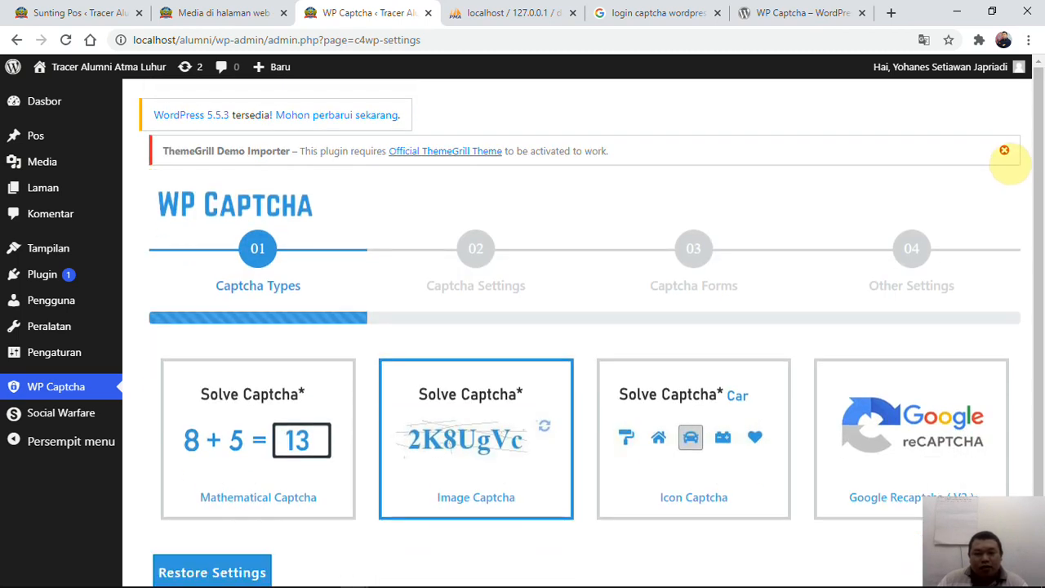
{"action": "left_click", "coordinate": [1004, 150]}
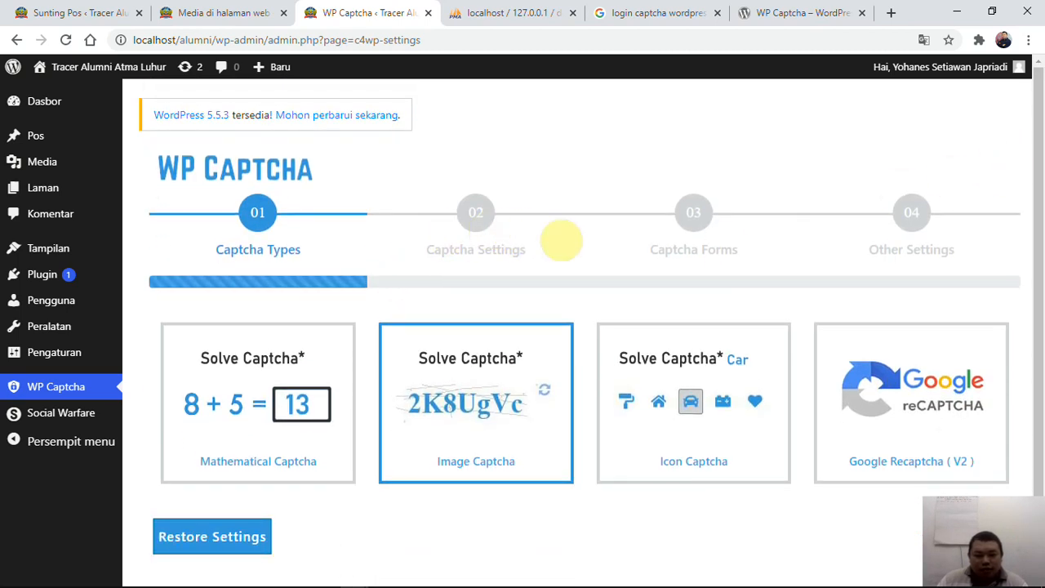
Step: Continue to the image captcha settings and set character types to Alphabets And Digits with 5 characters
{"action": "scroll", "coordinate": [502, 387], "scroll_direction": "down", "scroll_amount": 1}
{"action": "scroll", "coordinate": [508, 396], "scroll_direction": "up", "scroll_amount": 1}
{"action": "scroll", "coordinate": [507, 396], "scroll_direction": "down", "scroll_amount": 1}
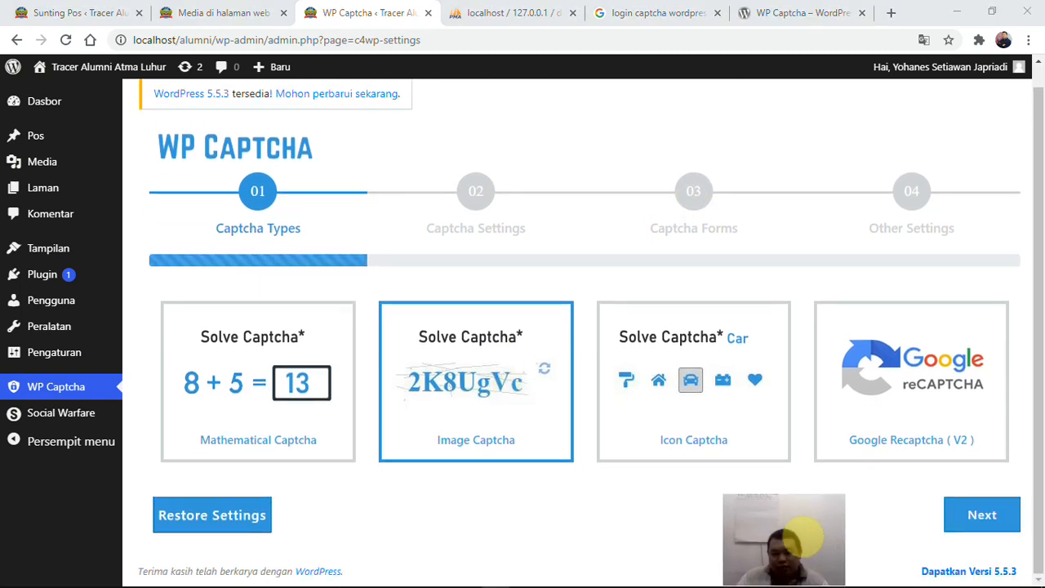
{"action": "left_click", "coordinate": [982, 514]}
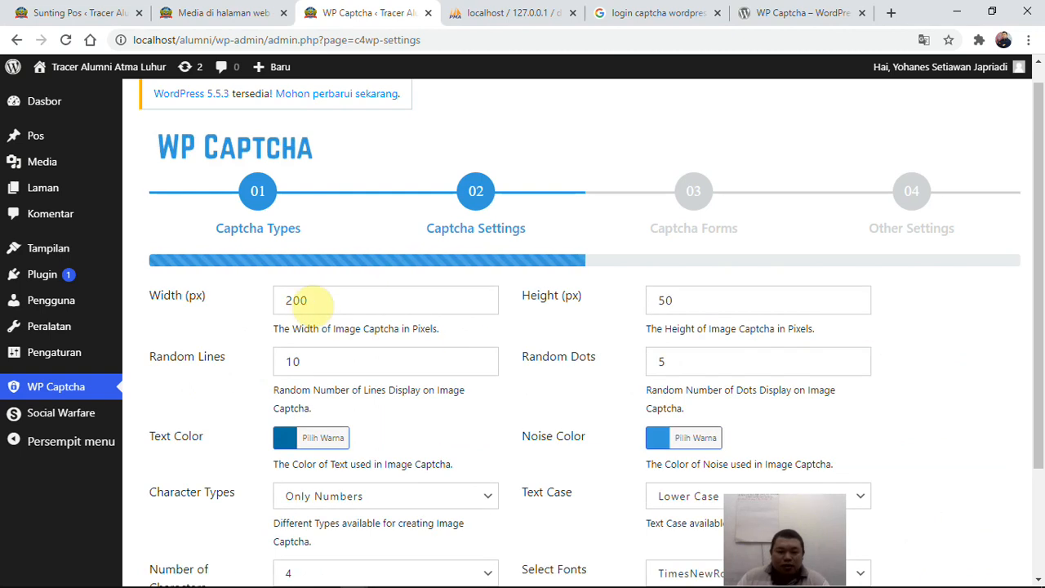
{"action": "scroll", "coordinate": [338, 386], "scroll_direction": "down", "scroll_amount": 1}
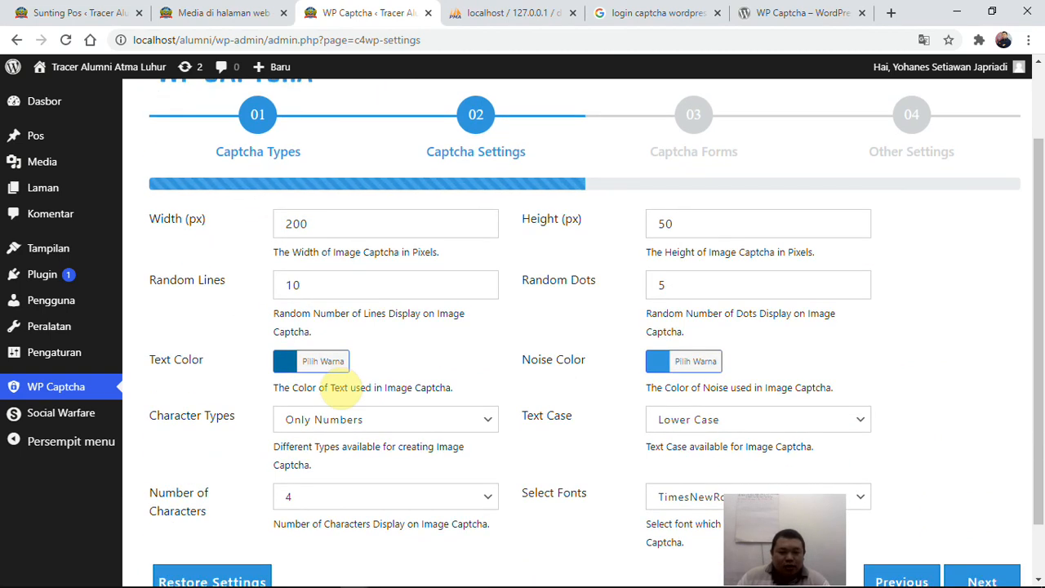
{"action": "scroll", "coordinate": [339, 387], "scroll_direction": "down", "scroll_amount": 1}
{"action": "left_click", "coordinate": [463, 359]}
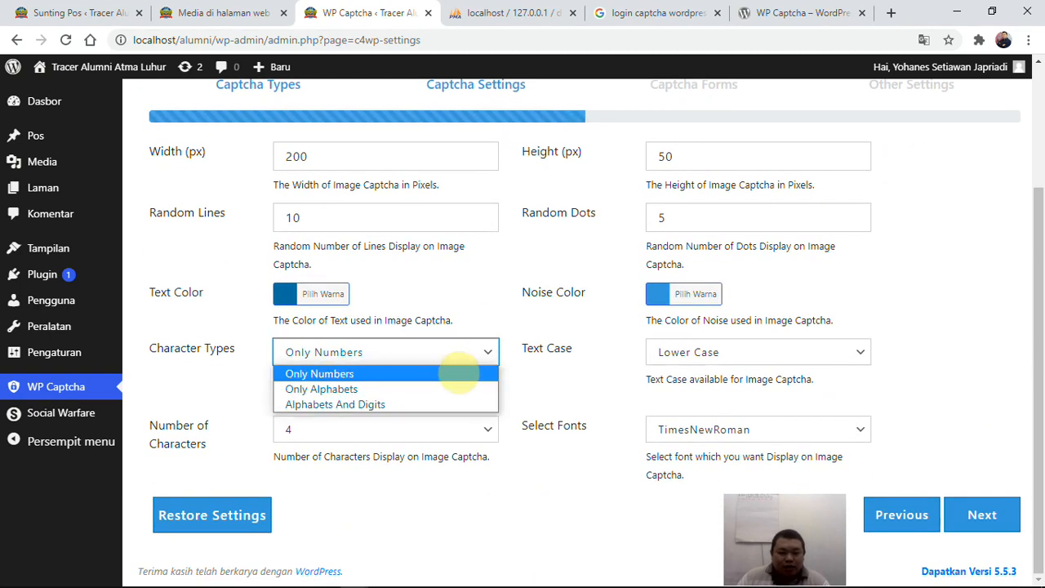
{"action": "left_click", "coordinate": [445, 404]}
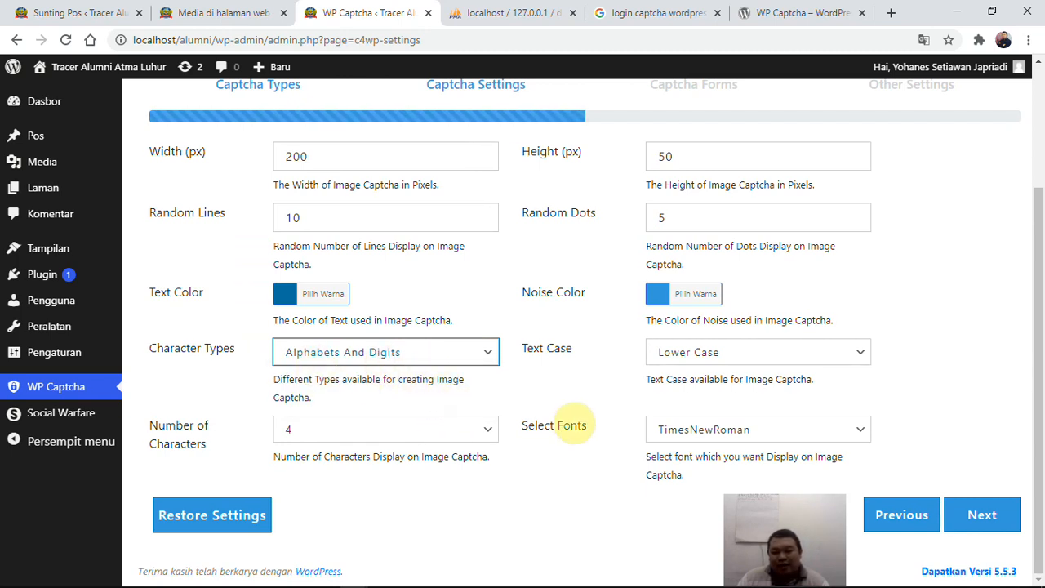
{"action": "left_click", "coordinate": [457, 430]}
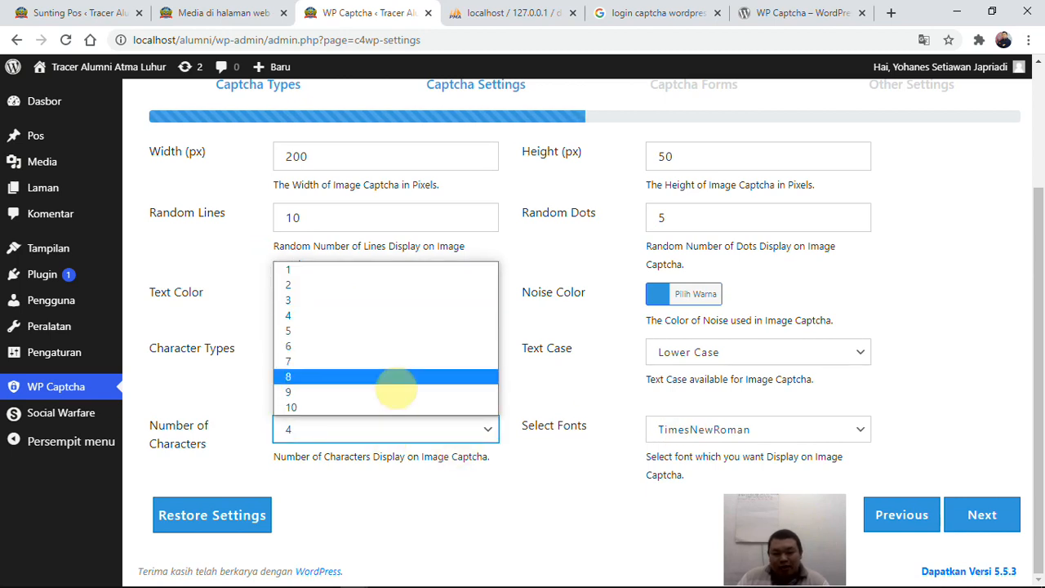
{"action": "left_click", "coordinate": [398, 332]}
{"action": "scroll", "coordinate": [743, 284], "scroll_direction": "up", "scroll_amount": 1}
{"action": "scroll", "coordinate": [745, 287], "scroll_direction": "down", "scroll_amount": 1}
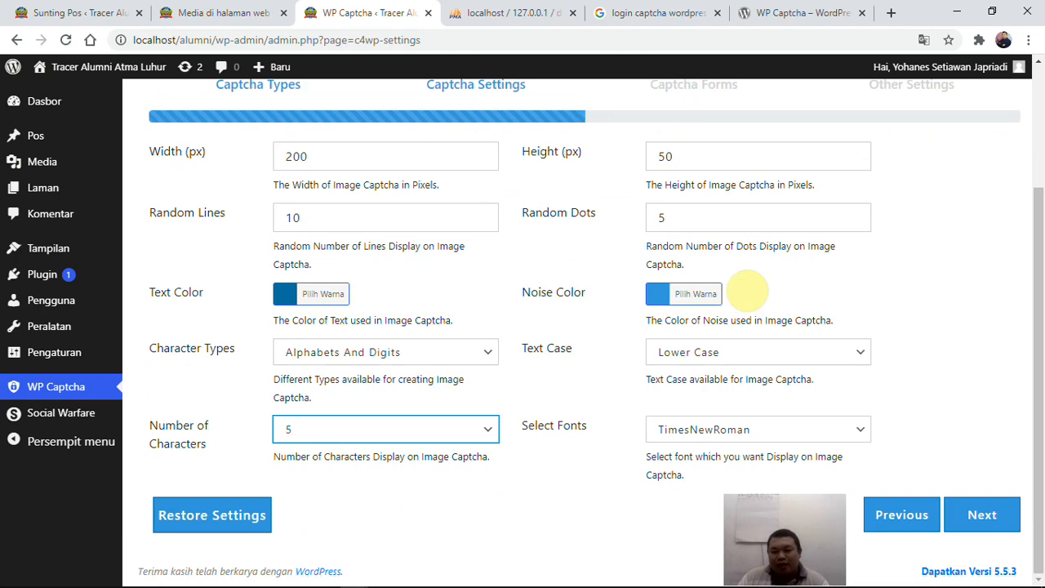
Step: Set the captcha's text case to Mixed (Lower & Upper Case) and its font to Roboto, and continue to the captcha forms
{"action": "left_click", "coordinate": [856, 351]}
{"action": "left_click", "coordinate": [843, 404]}
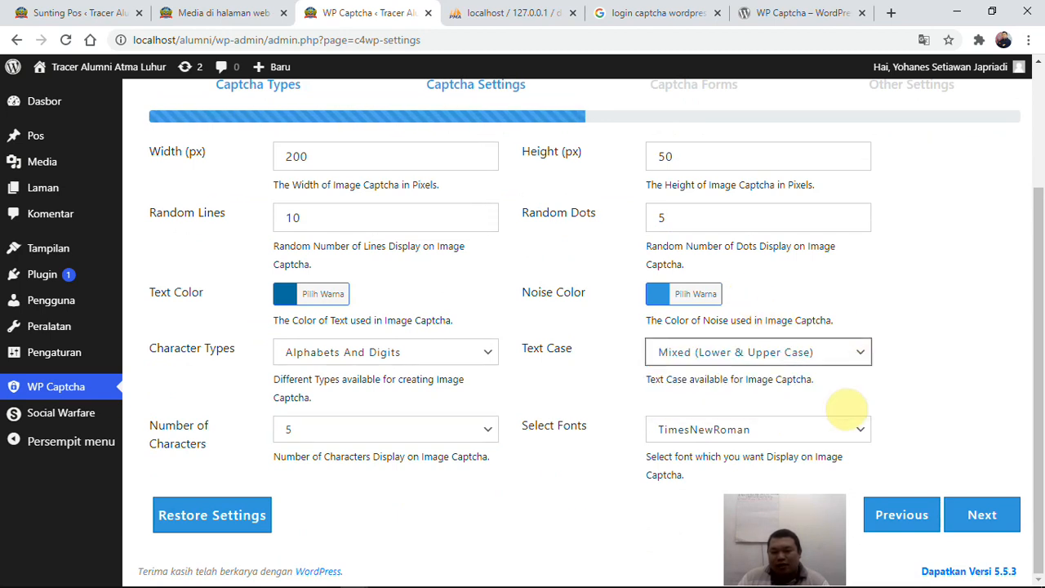
{"action": "left_click", "coordinate": [835, 433]}
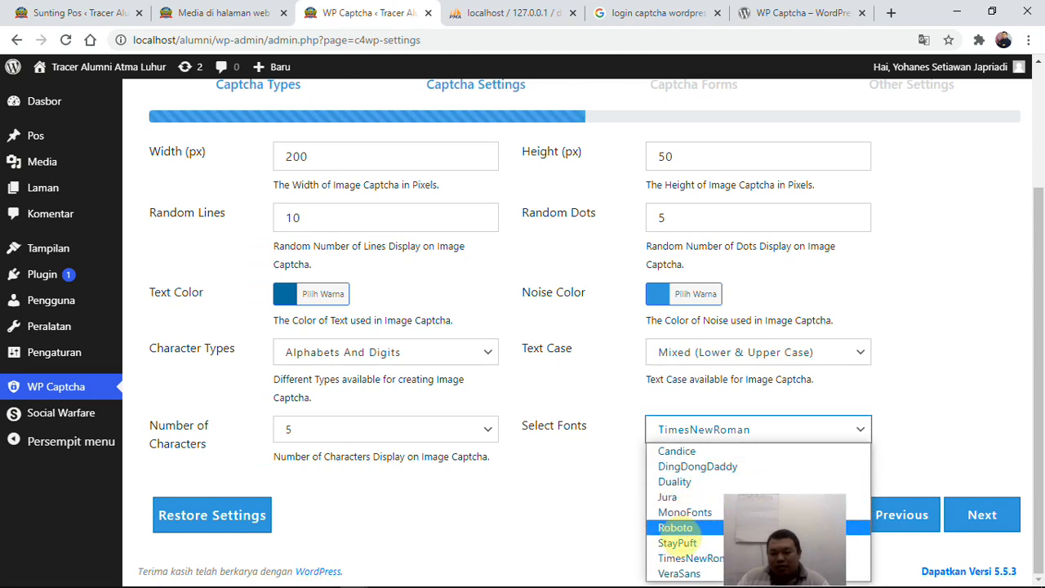
{"action": "left_click", "coordinate": [675, 527]}
{"action": "left_click", "coordinate": [983, 521]}
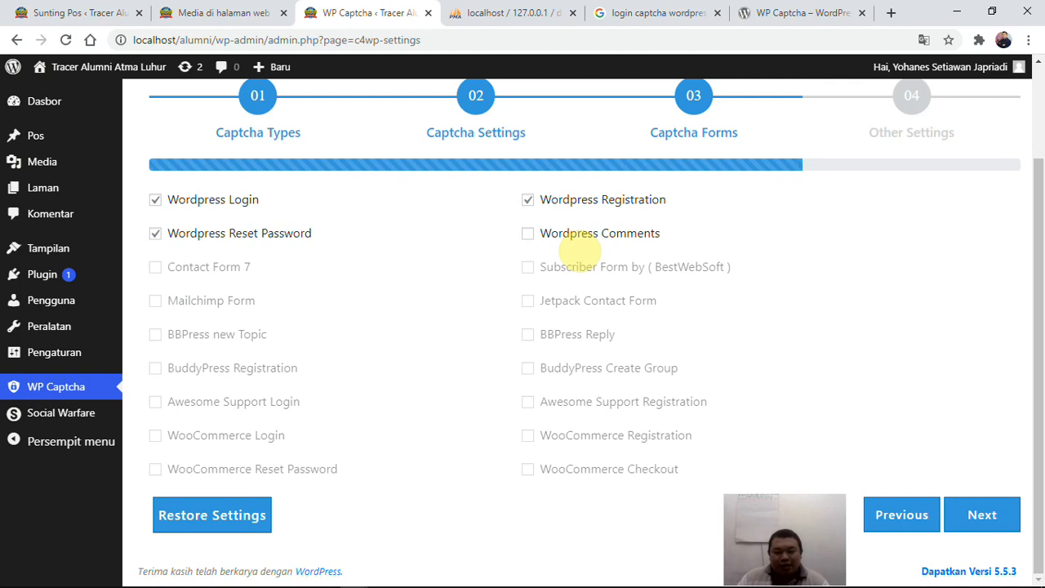
Step: Enable the captcha for Wordpress Comments too and save the WP Captcha settings with the default other settings
{"action": "left_click", "coordinate": [578, 241]}
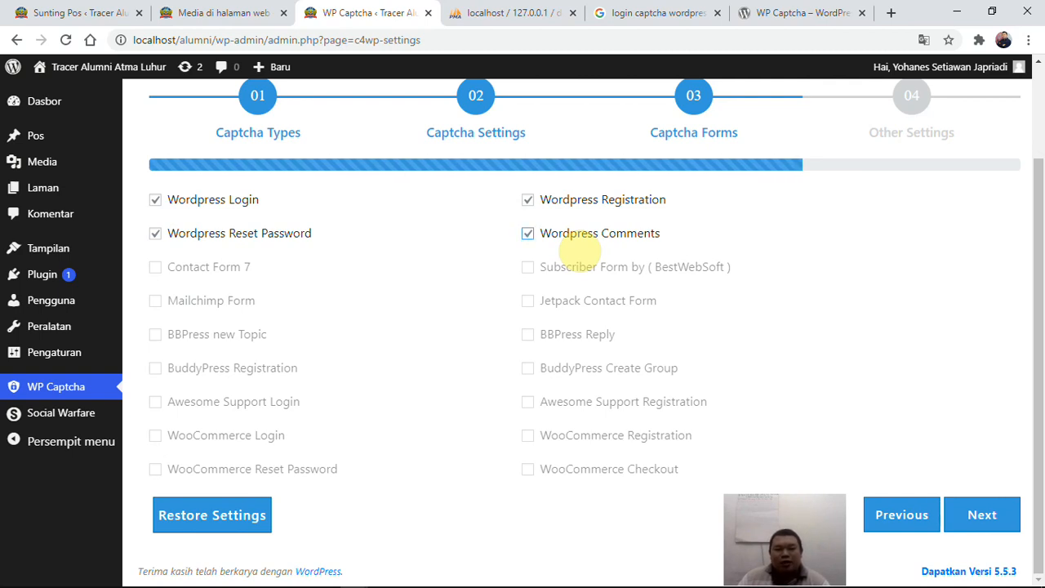
{"action": "left_click", "coordinate": [984, 519]}
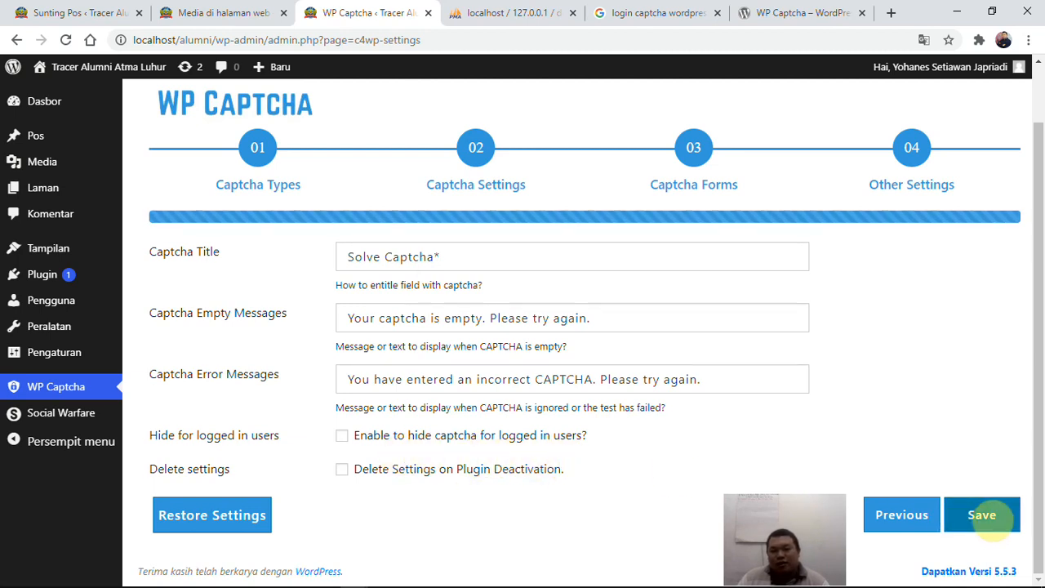
{"action": "left_click", "coordinate": [982, 514]}
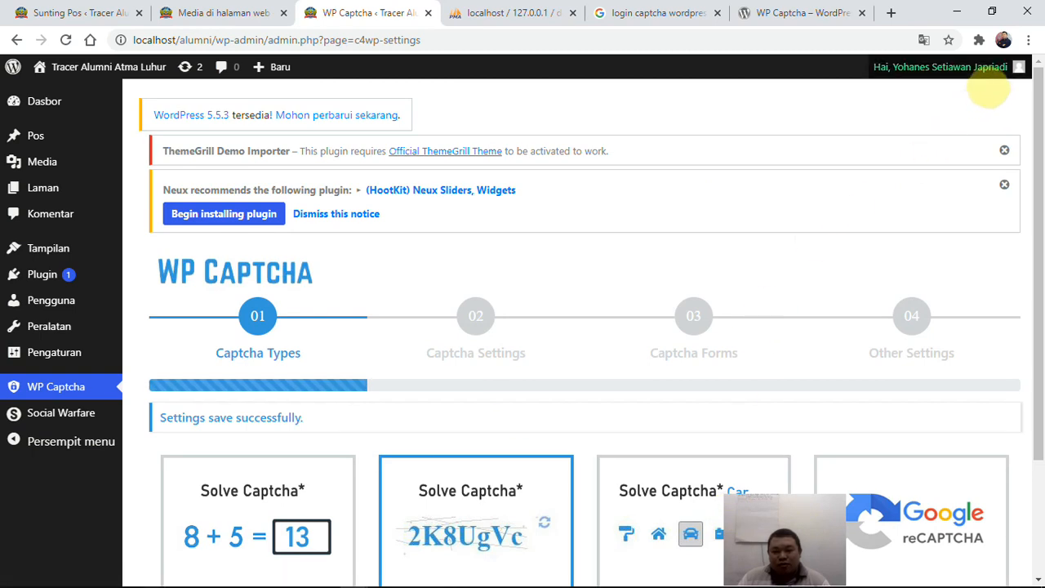
Step: Log out of the WordPress admin and bring up the login form with its captcha field
{"action": "mouse_move", "coordinate": [979, 67]}
{"action": "left_click", "coordinate": [927, 164]}
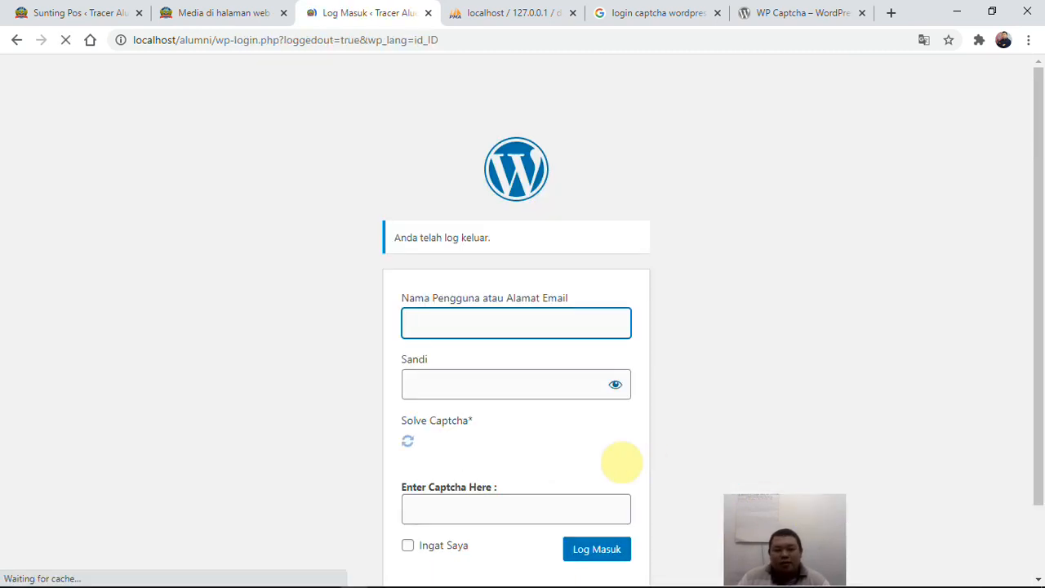
{"action": "scroll", "coordinate": [636, 471], "scroll_direction": "down", "scroll_amount": 1}
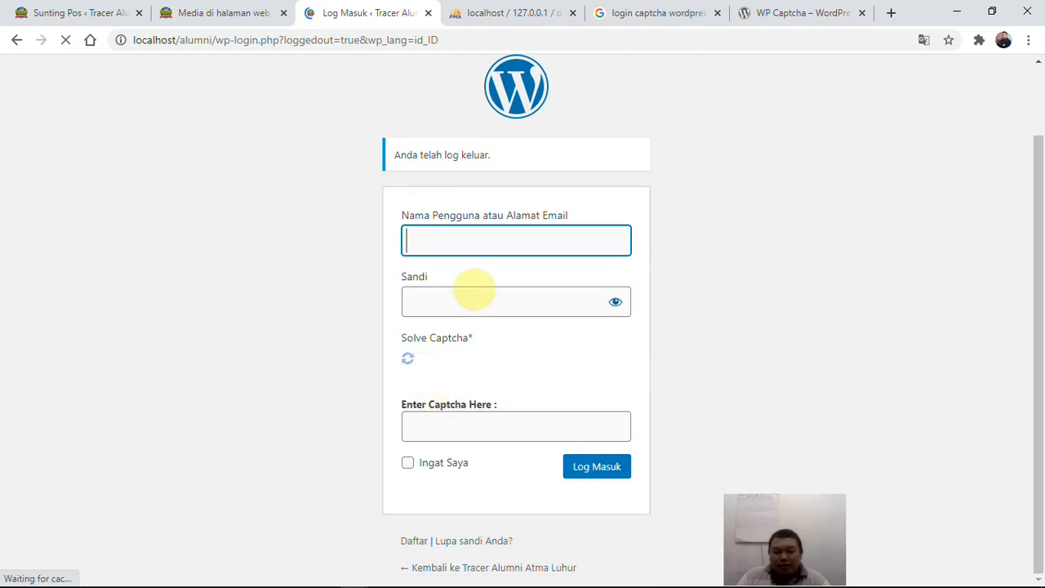
Step: Try to log in with a made-up username, a made-up password and the wrong captcha text dsadsa
{"action": "left_click", "coordinate": [466, 236]}
{"action": "type", "text": "sdasaf"}
{"action": "left_click", "coordinate": [478, 301]}
{"action": "type", "text": "********"}
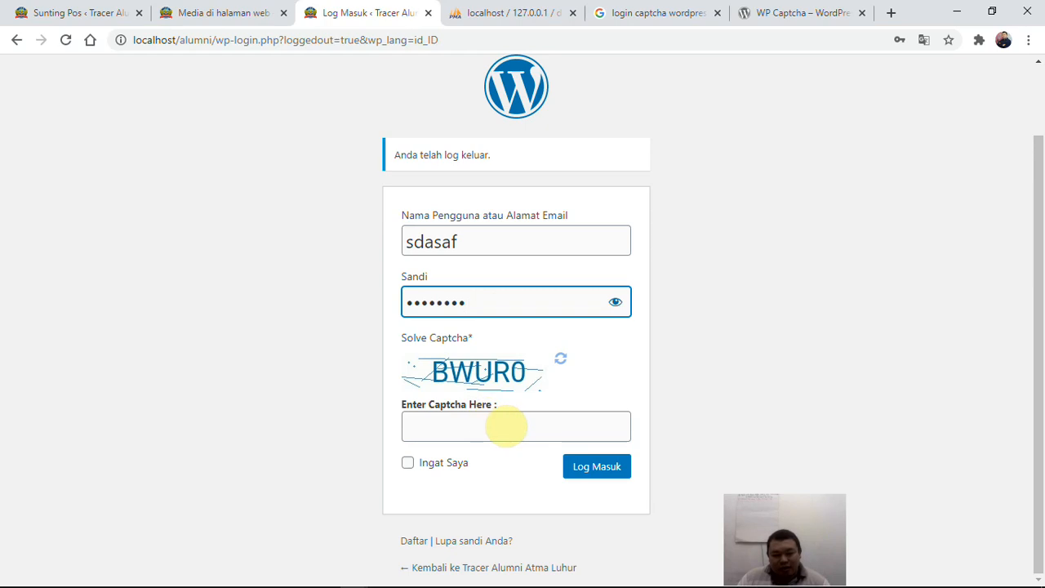
{"action": "left_click", "coordinate": [512, 425]}
{"action": "type", "text": "dsadsa"}
{"action": "left_click", "coordinate": [581, 472]}
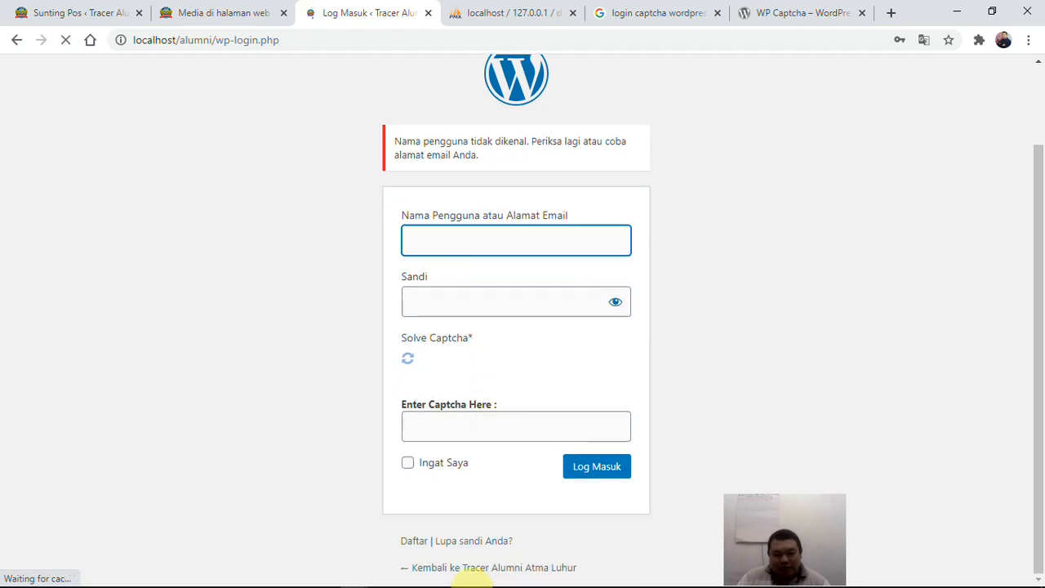
Step: Switch to Notepad++, copy the new administrator password from demo studi kasus alumni.txt, and return to the browser's login page
{"action": "mouse_move", "coordinate": [476, 585]}
{"action": "key", "text": "super"}
{"action": "left_click", "coordinate": [388, 565]}
{"action": "left_click", "coordinate": [106, 430]}
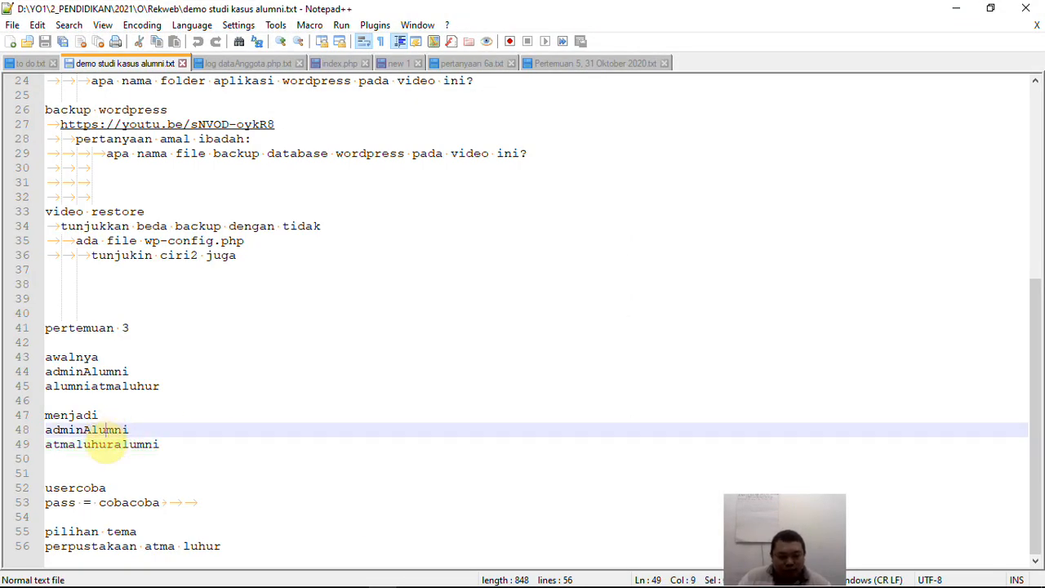
{"action": "double_click", "coordinate": [106, 442]}
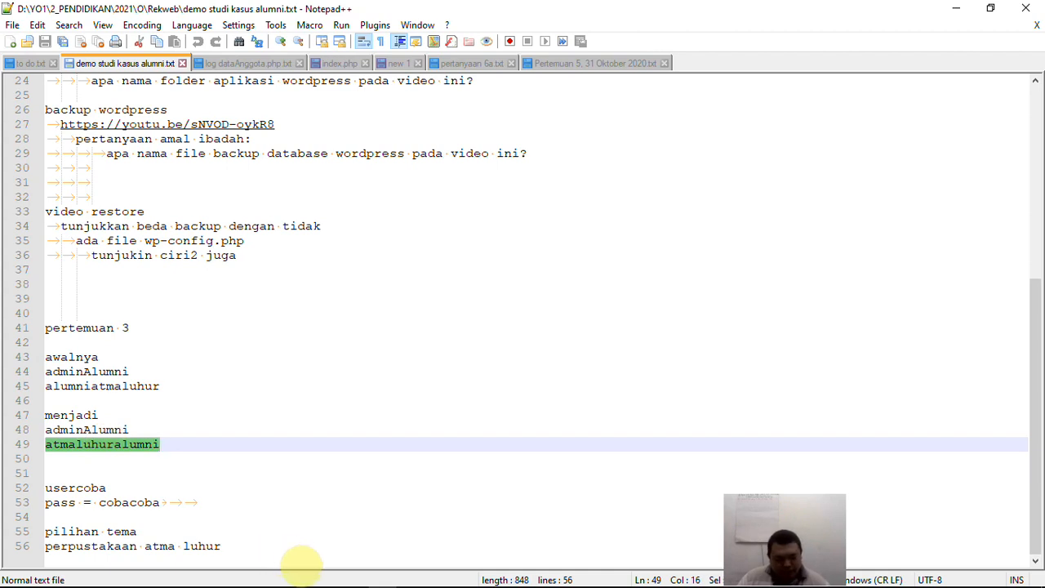
{"action": "key", "text": "alt+Tab"}
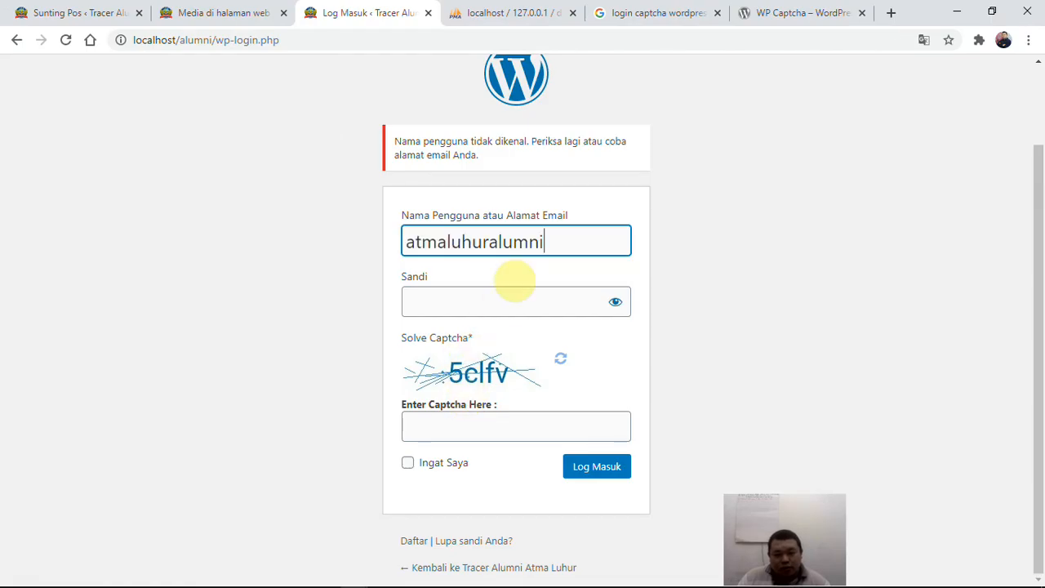
Step: Fill in the login form with the administrator's username and account password
{"action": "left_click", "coordinate": [529, 299]}
{"action": "key", "text": "ctrl+v"}
{"action": "left_click_drag", "start_coordinate": [543, 241], "coordinate": [352, 250]}
{"action": "type", "text": "a"}
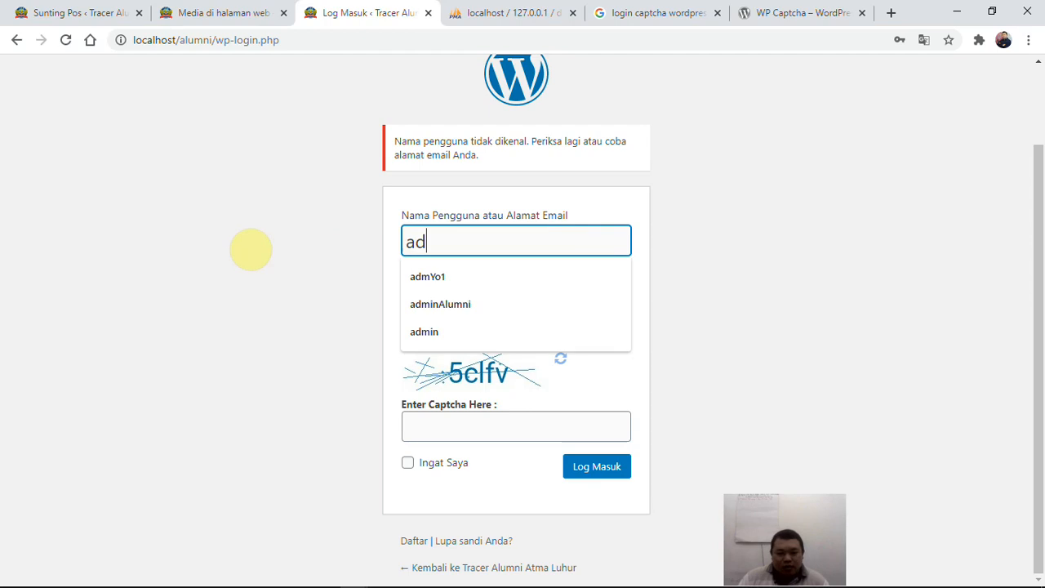
{"action": "type", "text": "d"}
{"action": "key", "text": "Down"}
{"action": "key", "text": "Down"}
{"action": "key", "text": "Return"}
{"action": "key", "text": "Tab"}
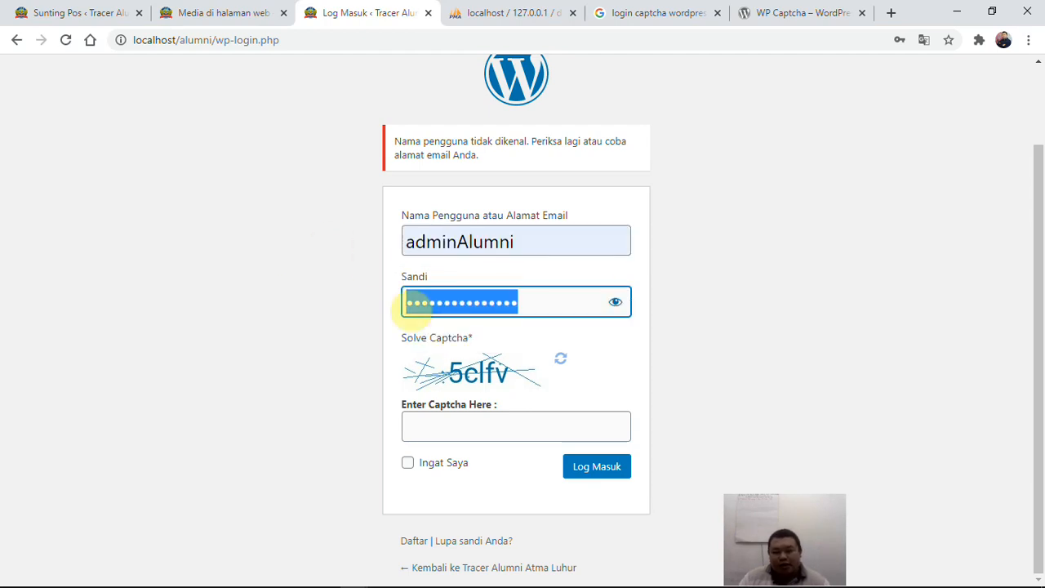
Step: Enter a wrong captcha text, enable Ingat Saya, submit the login, and examine the message returned
{"action": "left_click", "coordinate": [535, 431]}
{"action": "type", "text": "sdadfsa"}
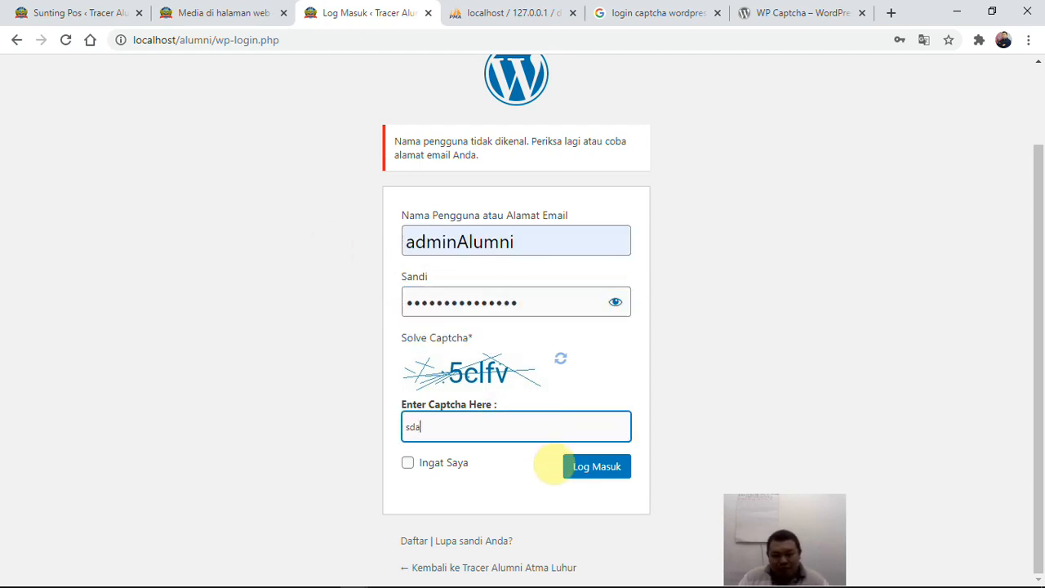
{"action": "left_click", "coordinate": [438, 465]}
{"action": "left_click", "coordinate": [595, 469]}
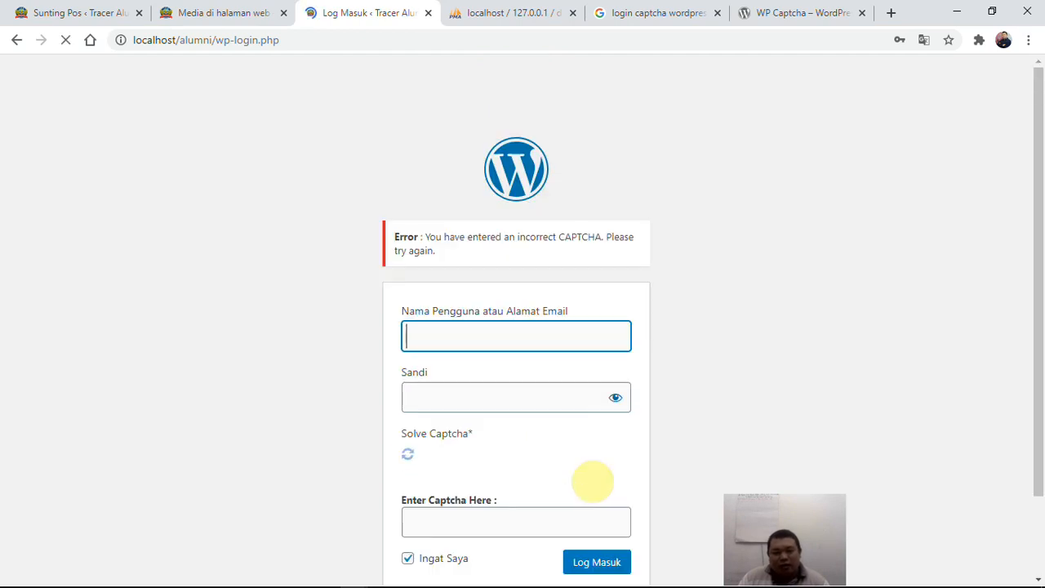
{"action": "left_click_drag", "start_coordinate": [448, 160], "coordinate": [550, 197]}
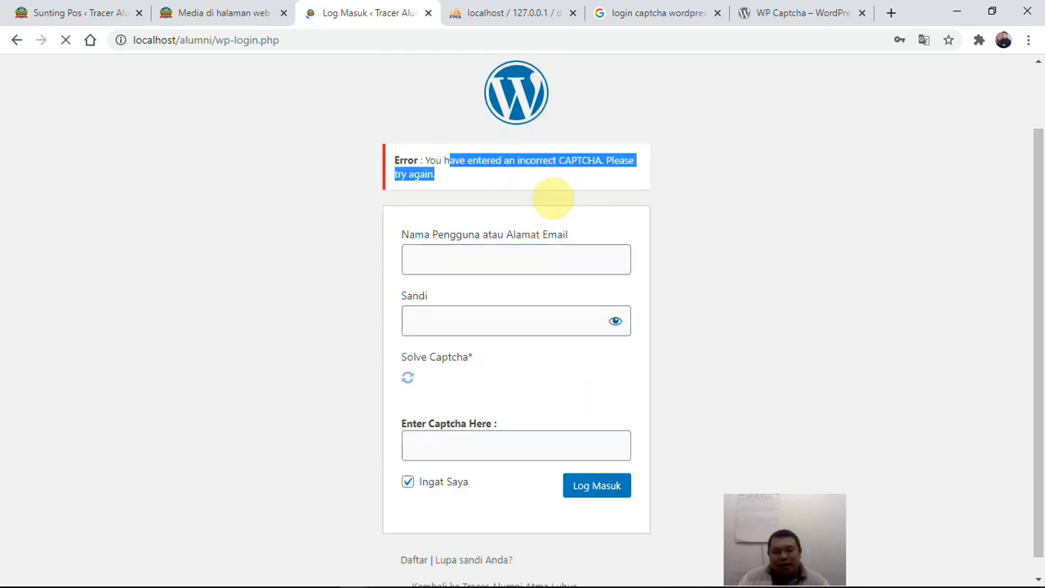
Step: Log in with the administrator's username, the account password and the characters shown in the captcha image
{"action": "left_click", "coordinate": [495, 327]}
{"action": "key", "text": "ctrl+v"}
{"action": "left_click", "coordinate": [523, 288]}
{"action": "left_click", "coordinate": [519, 264]}
{"action": "type", "text": "a"}
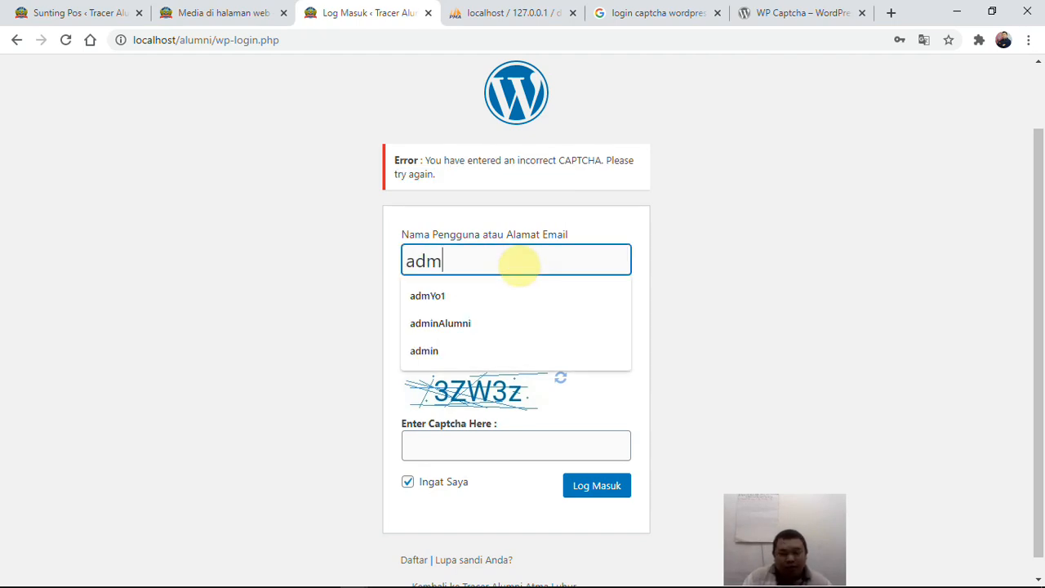
{"action": "left_click", "coordinate": [465, 322]}
{"action": "left_click", "coordinate": [472, 446]}
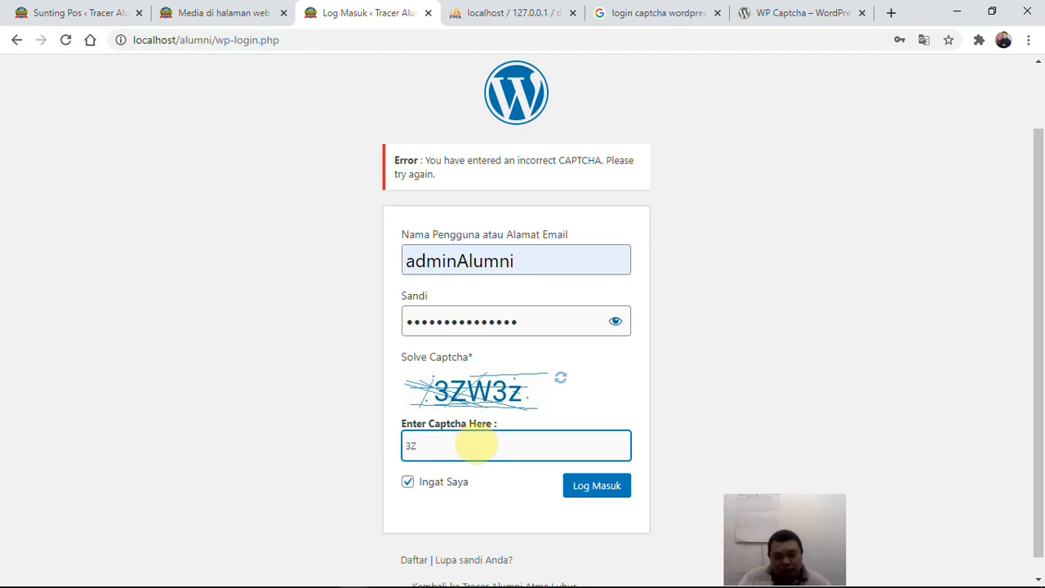
{"action": "type", "text": "3ZW3z"}
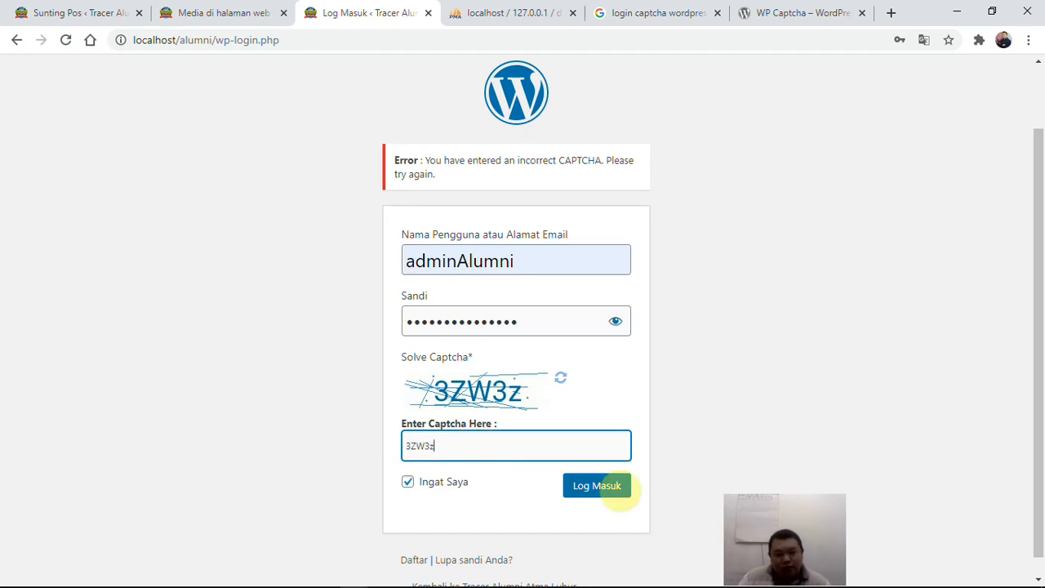
{"action": "left_click", "coordinate": [604, 487]}
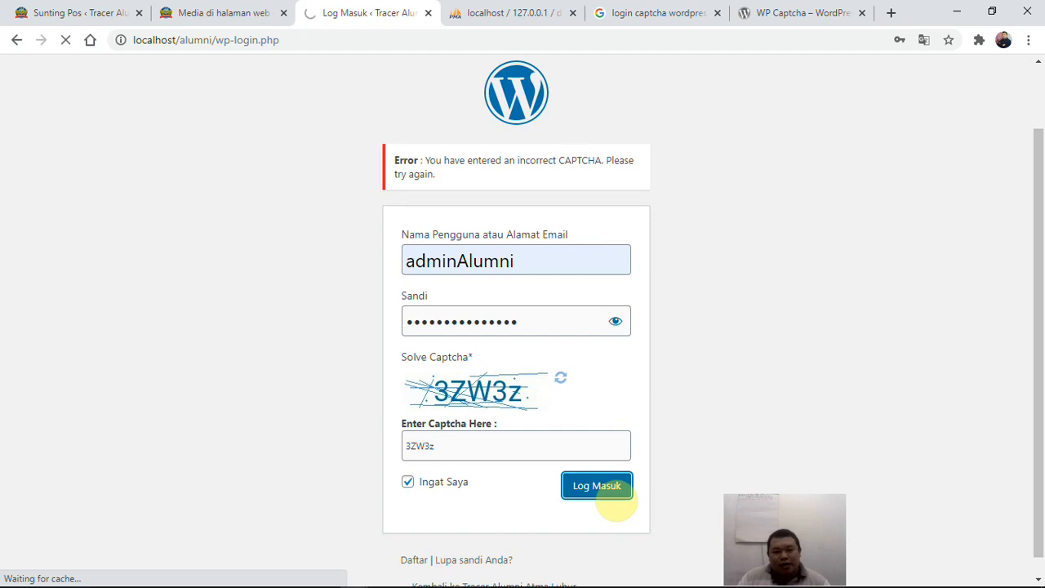